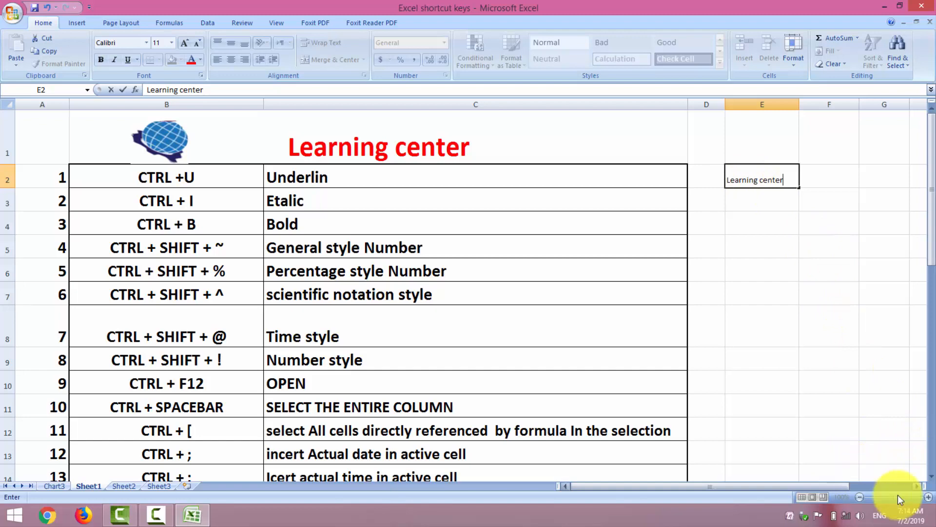
# Complete the "Learning center" entry in cell E2 and autofit column E to its text.
pyautogui.click(929, 497)
pyautogui.click(790, 232)
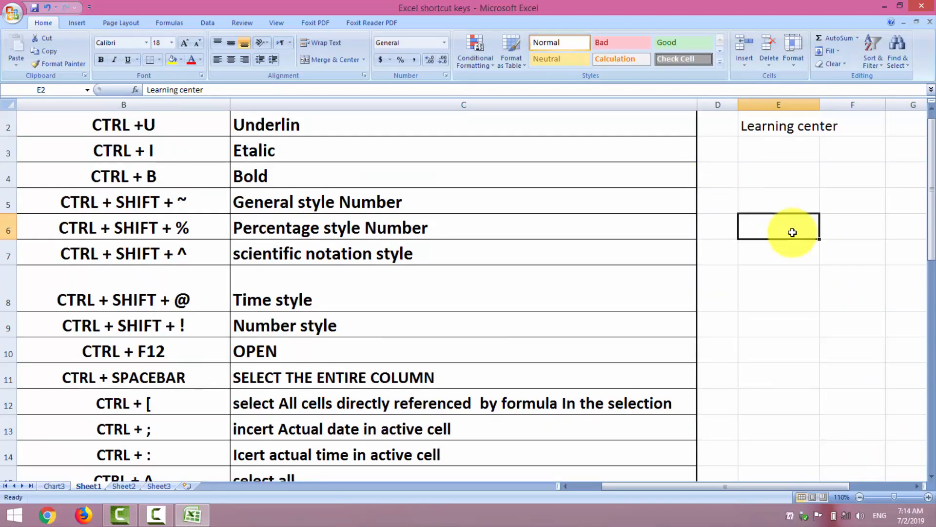
pyautogui.click(791, 126)
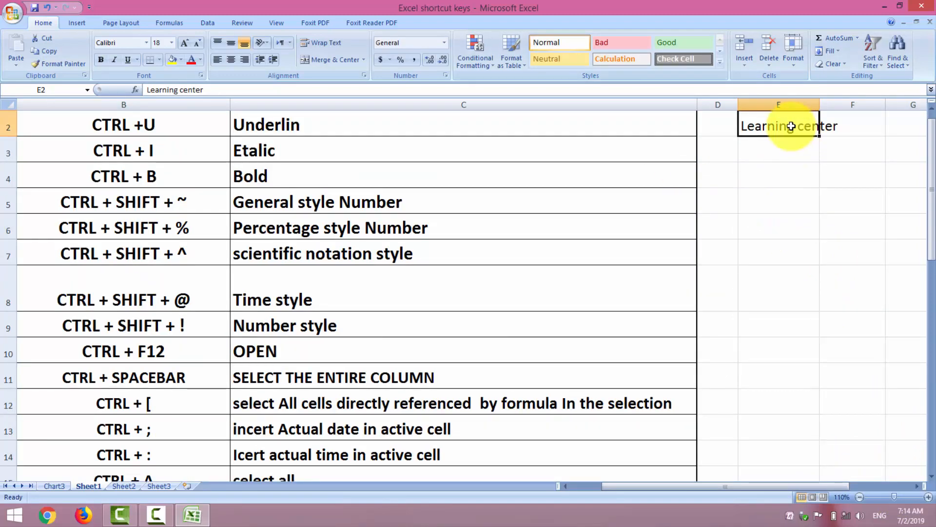
pyautogui.doubleClick(820, 103)
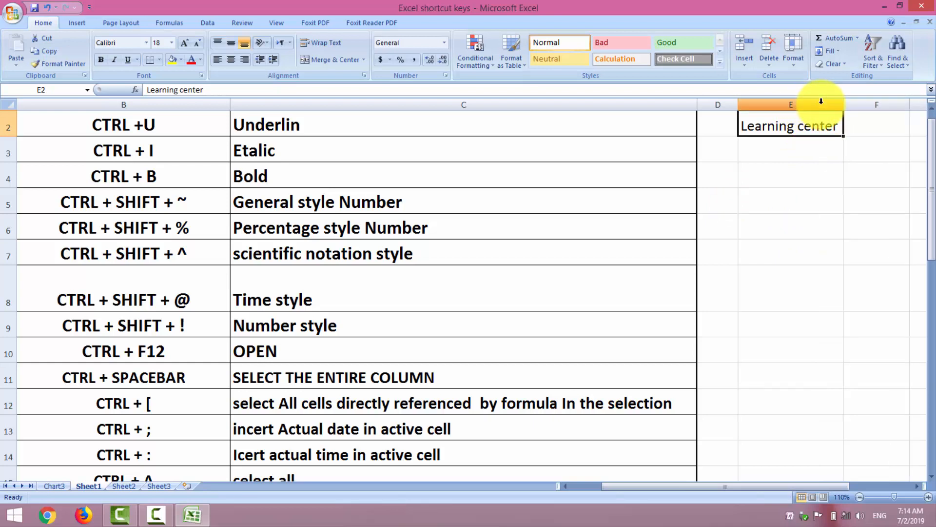
# Underline the "Learning center" text in cell E2.
pyautogui.click(760, 174)
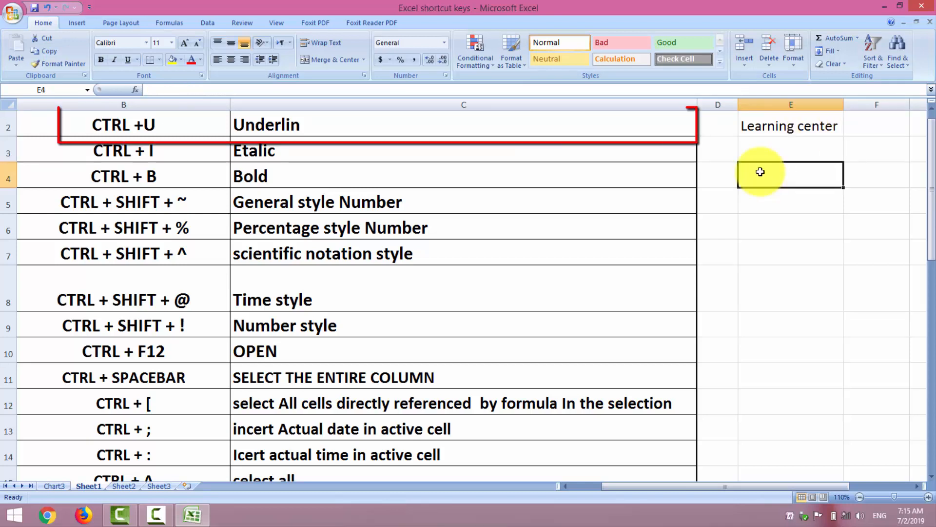
pyautogui.click(763, 126)
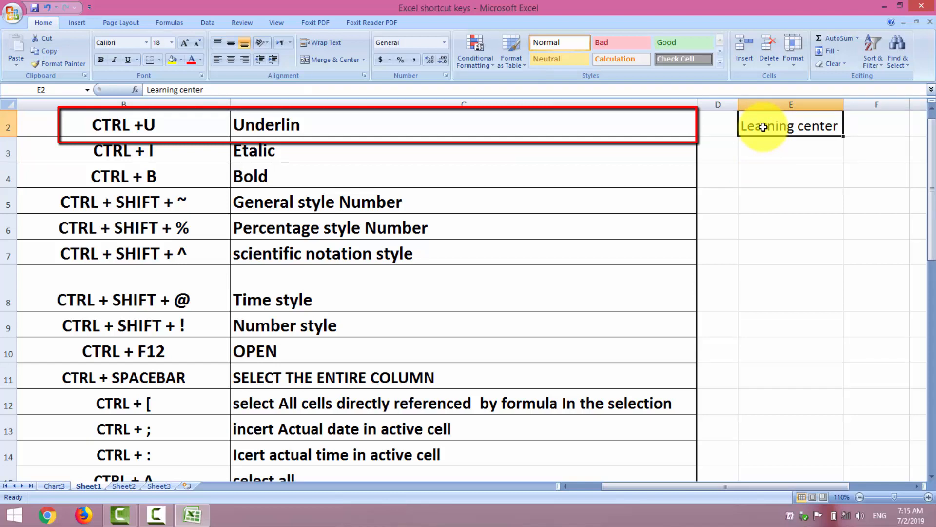
pyautogui.hotkey('ctrl', 'u')
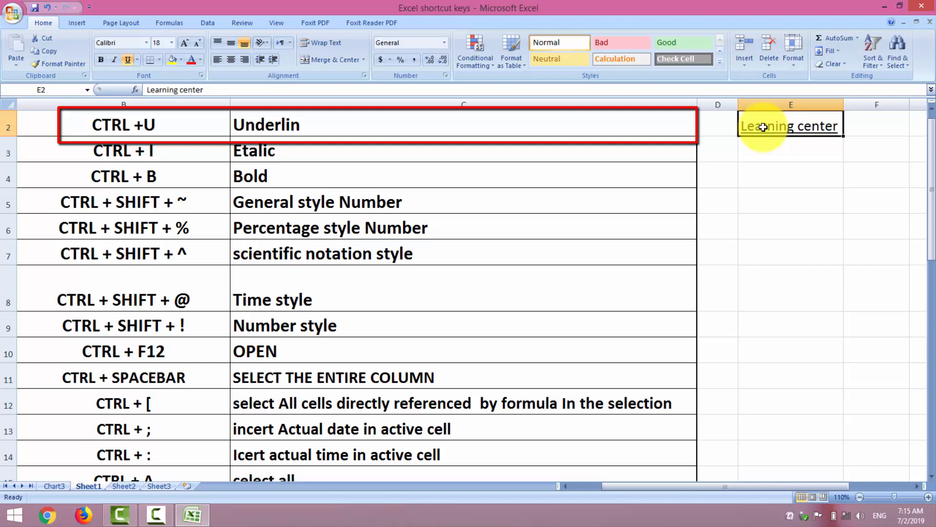
pyautogui.click(776, 187)
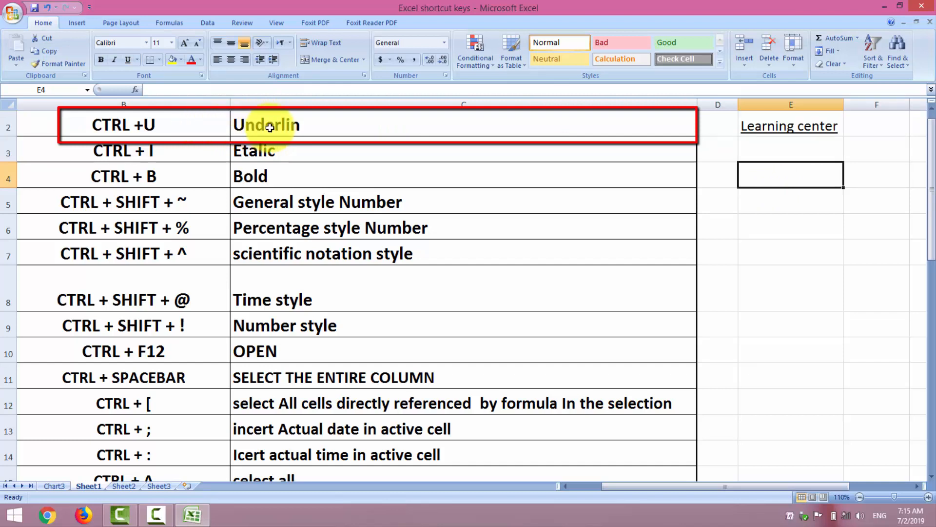
# Enter "learning center" in cell E3.
pyautogui.click(760, 153)
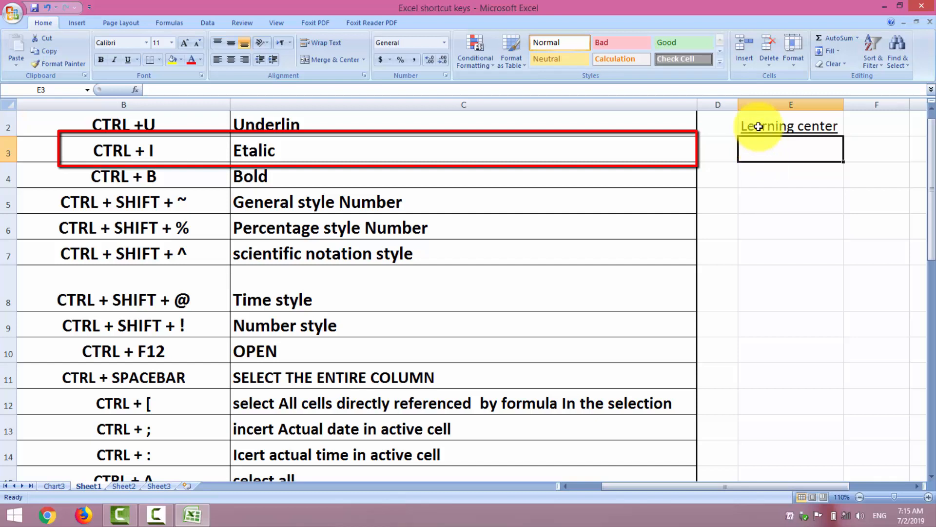
pyautogui.write('learning ')
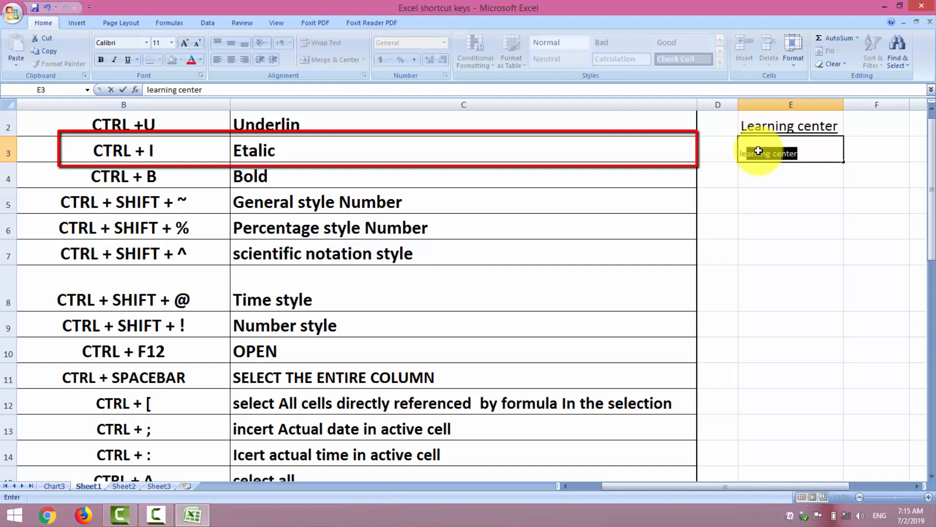
pyautogui.write('center')
pyautogui.press('Return')
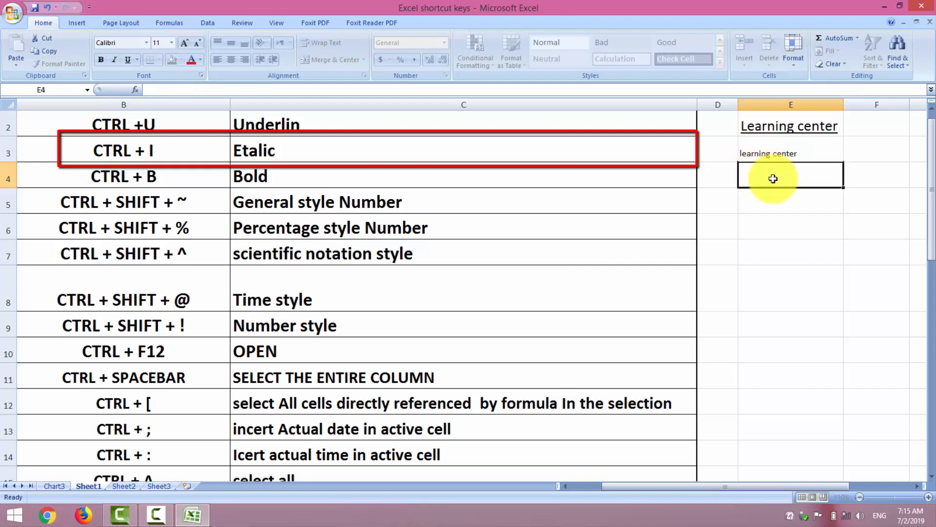
# Increase the font size of the text in cell E3 to 18.
pyautogui.click(771, 154)
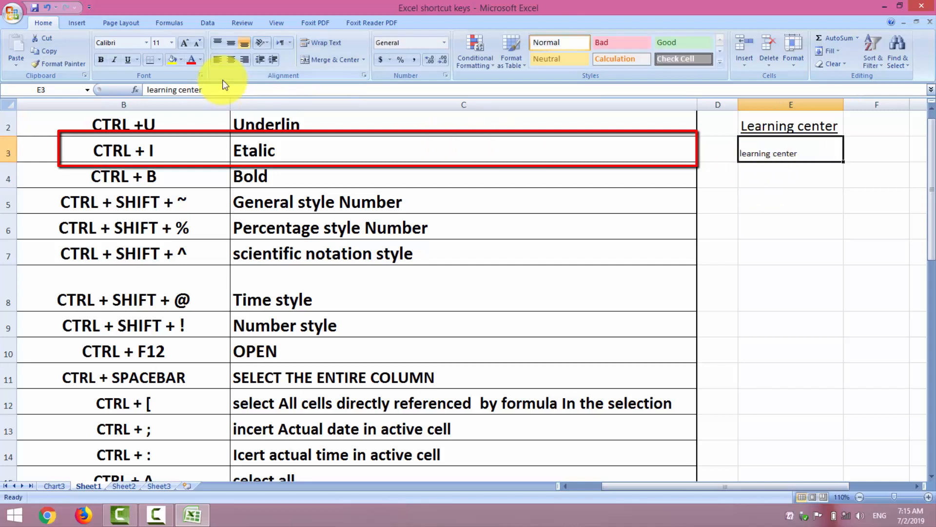
pyautogui.click(185, 44)
pyautogui.click(185, 44)
pyautogui.click(184, 44)
pyautogui.click(184, 44)
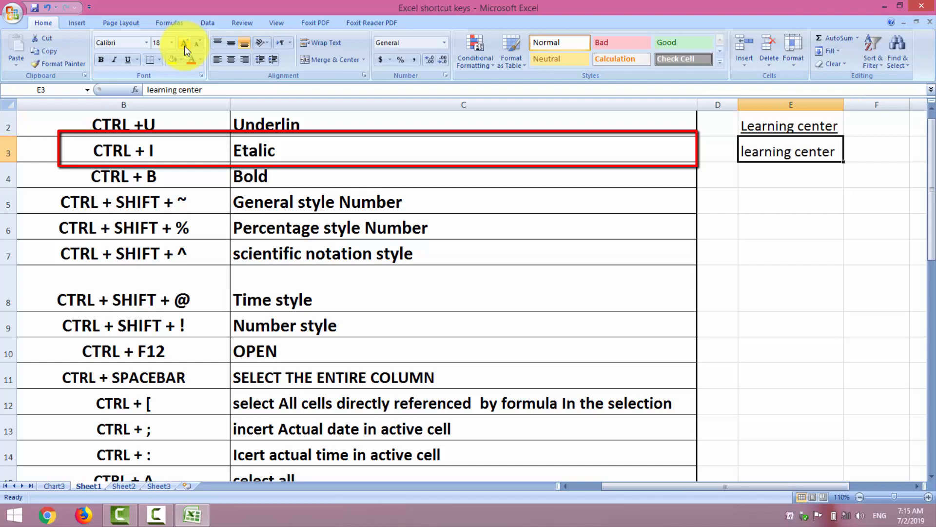
pyautogui.click(690, 282)
pyautogui.click(871, 282)
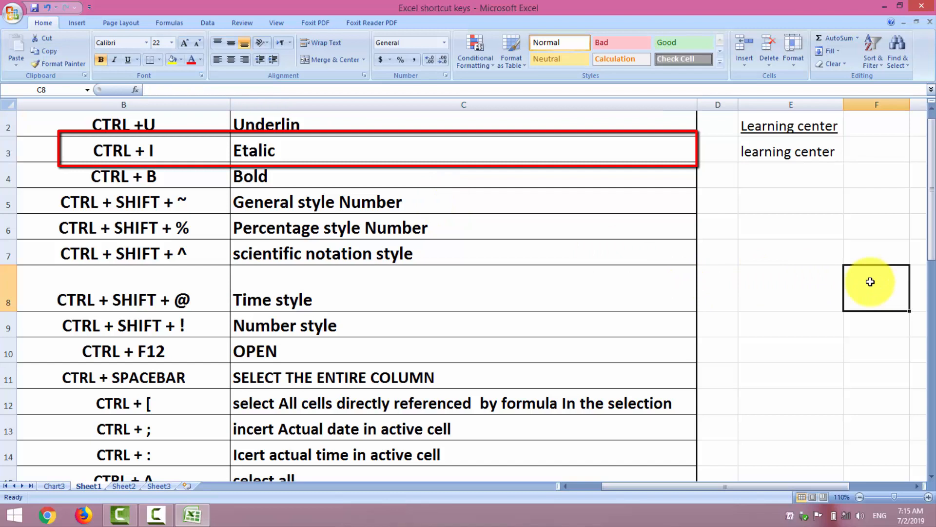
# Italicize the "learning center" text in cell E3.
pyautogui.click(794, 157)
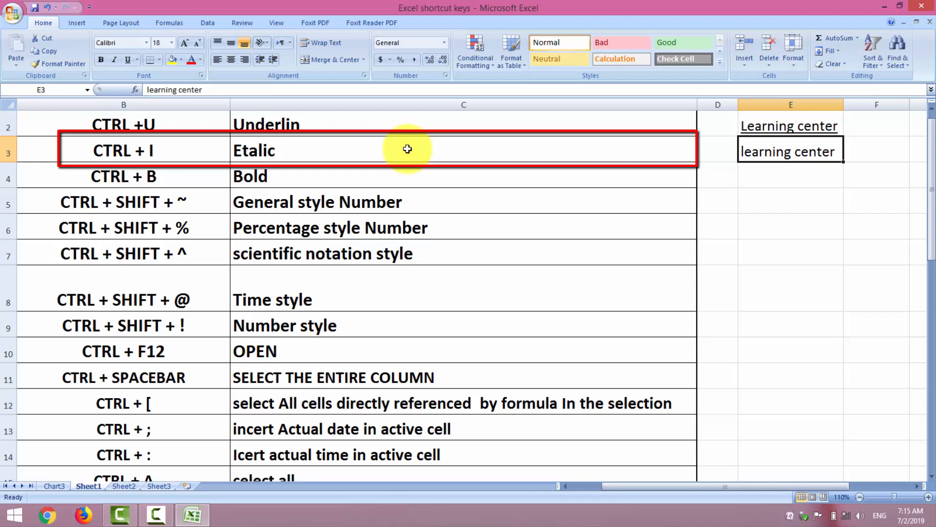
pyautogui.hotkey('ctrl', 'i')
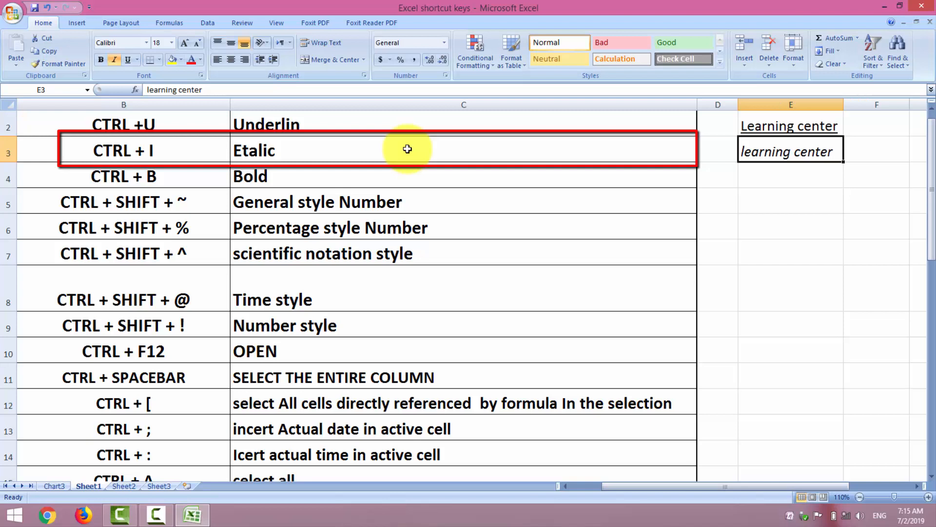
pyautogui.click(813, 210)
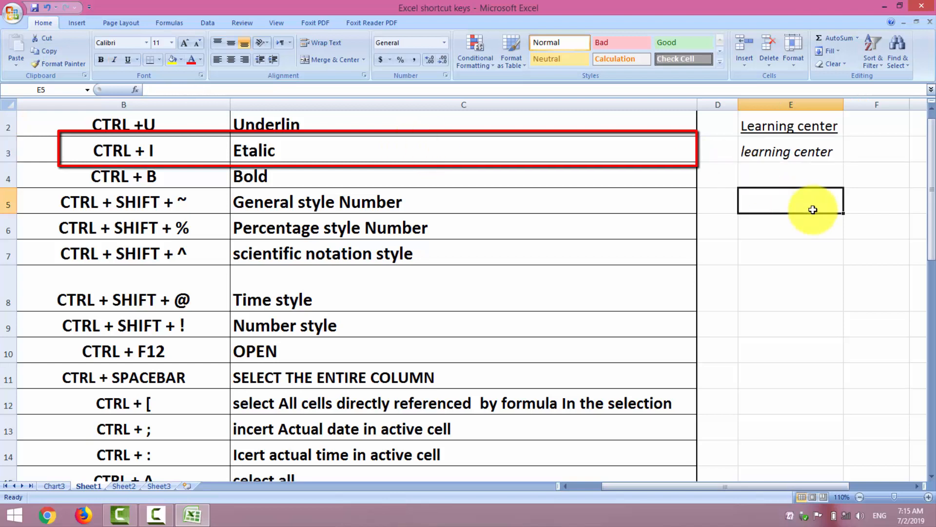
pyautogui.click(787, 151)
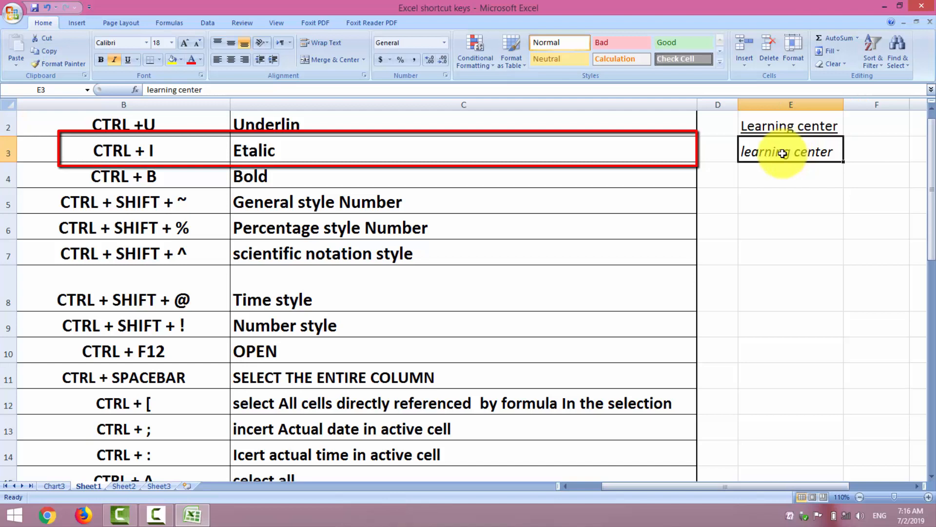
# Enter "learning center" in cell E4 and make it bold.
pyautogui.click(761, 179)
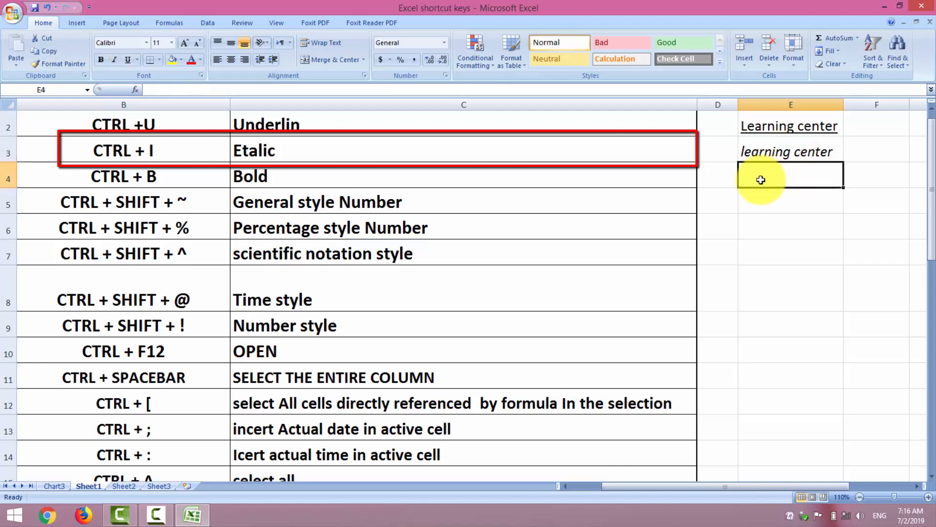
pyautogui.write('learning center')
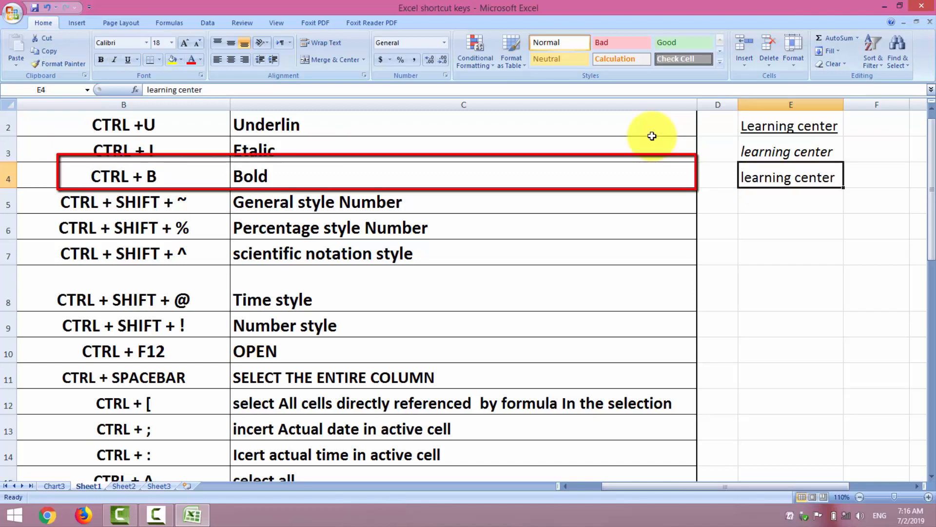
pyautogui.click(762, 228)
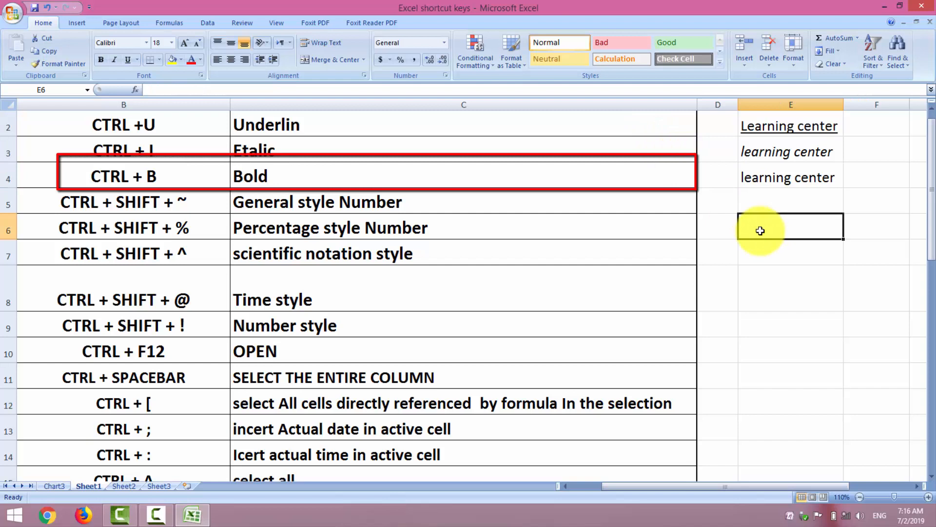
pyautogui.click(763, 179)
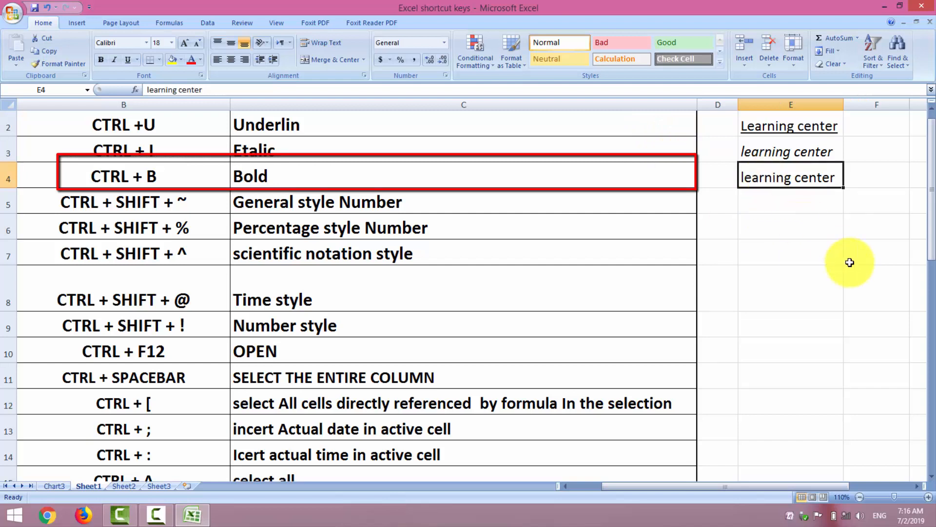
pyautogui.hotkey('ctrl', 'b')
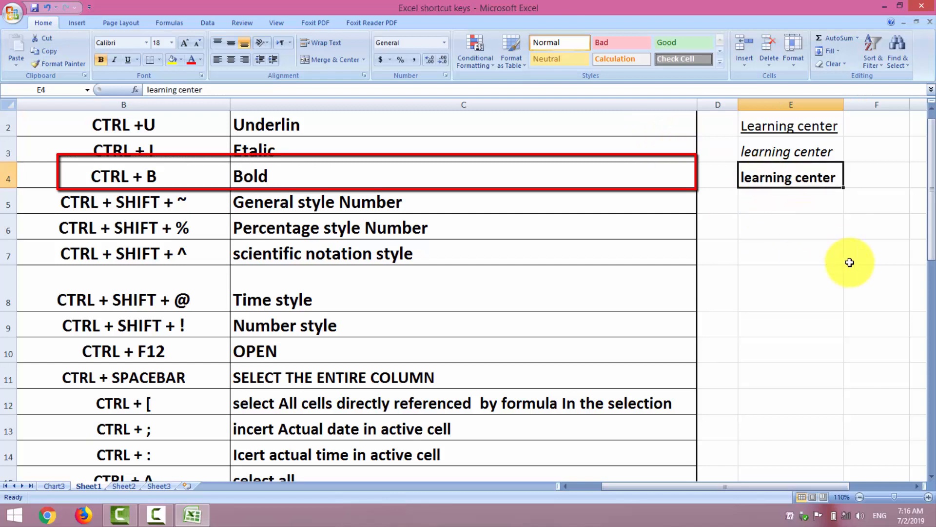
pyautogui.click(851, 263)
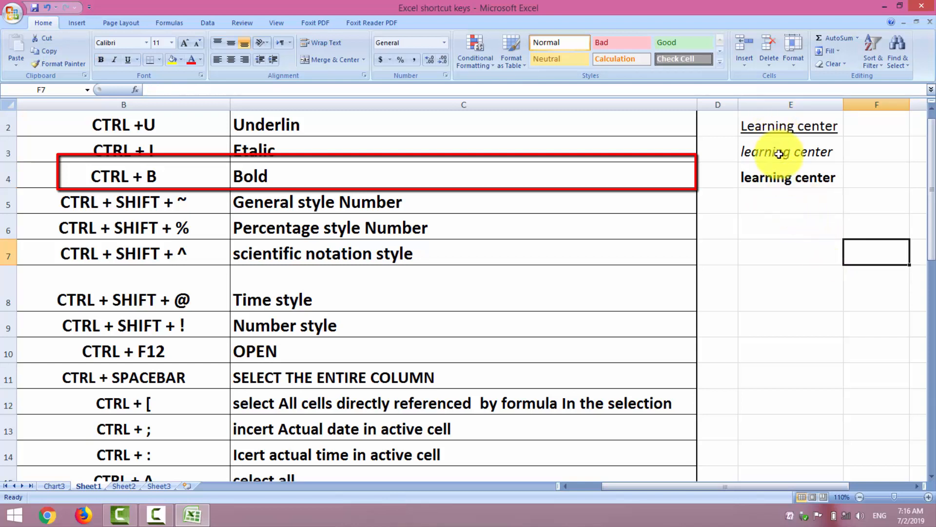
# Remove the bold formatting from cell E4 and reapply it.
pyautogui.click(775, 183)
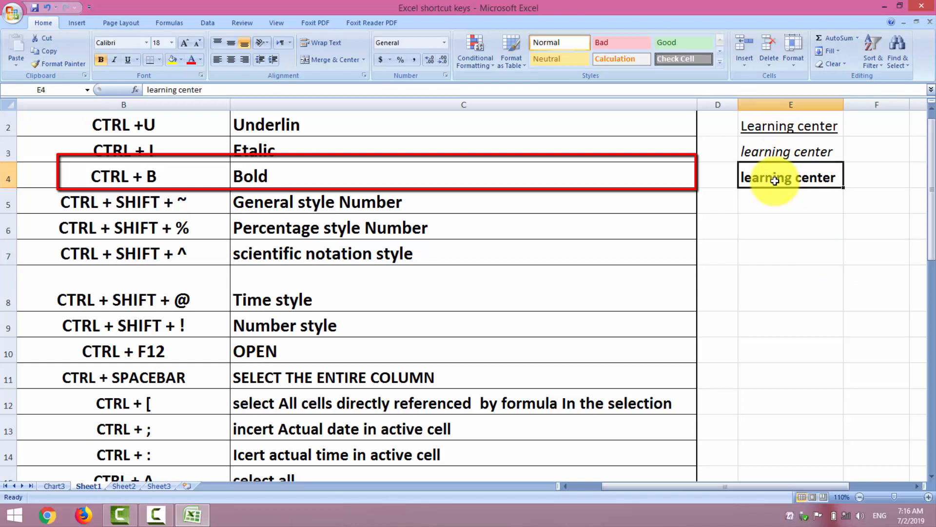
pyautogui.hotkey('ctrl', 'b')
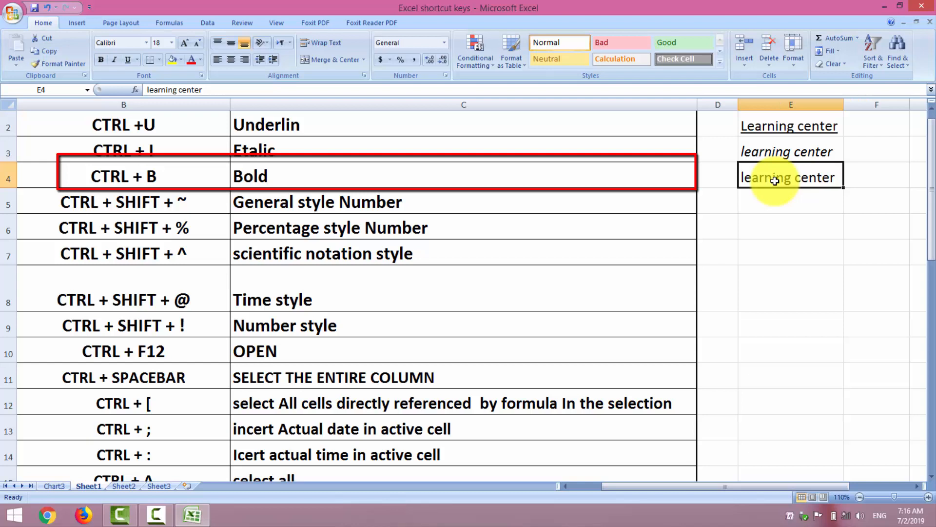
pyautogui.hotkey('ctrl', 'b')
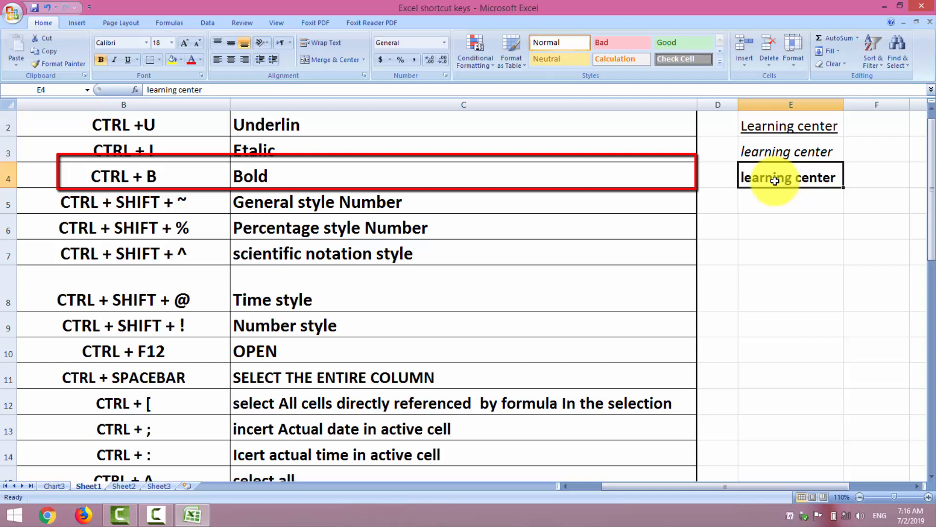
pyautogui.click(747, 246)
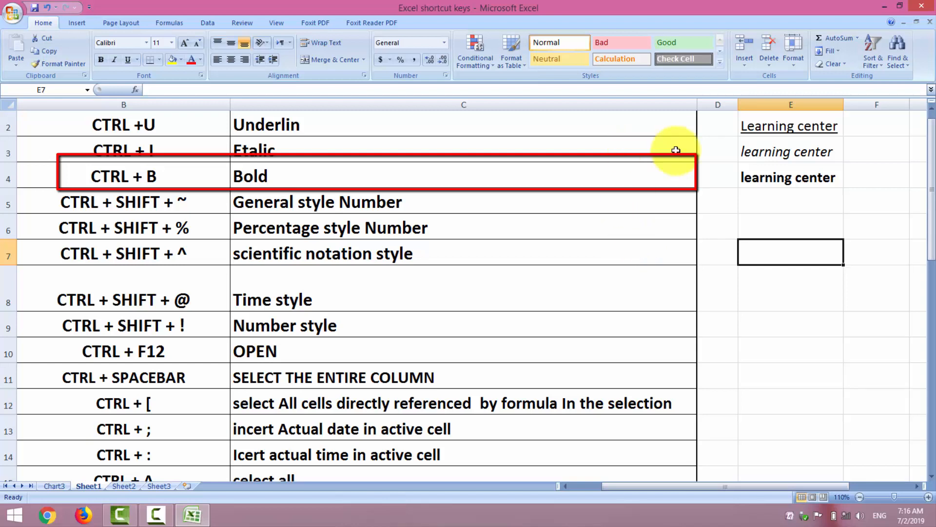
pyautogui.click(770, 127)
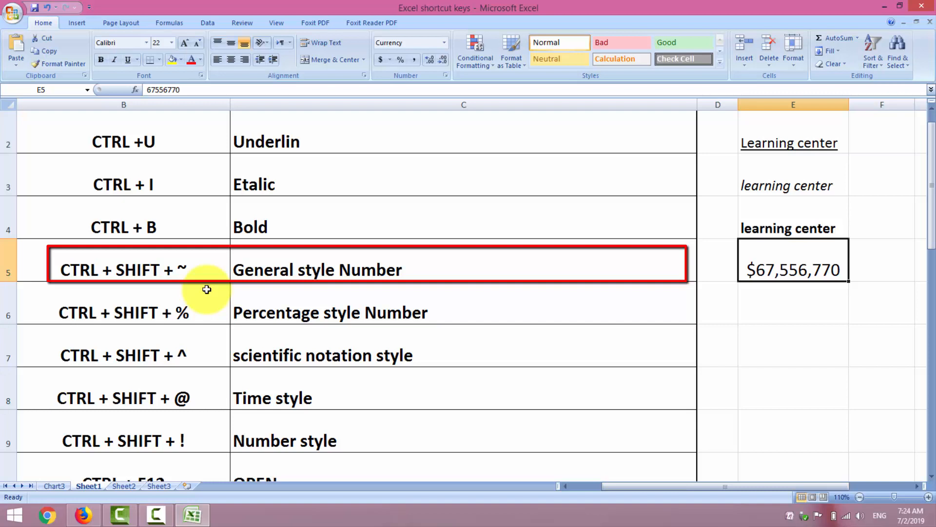
# Apply the General number format to the currency amount in cell E5.
pyautogui.hotkey('ctrl', 'shift', '~')
pyautogui.click(720, 341)
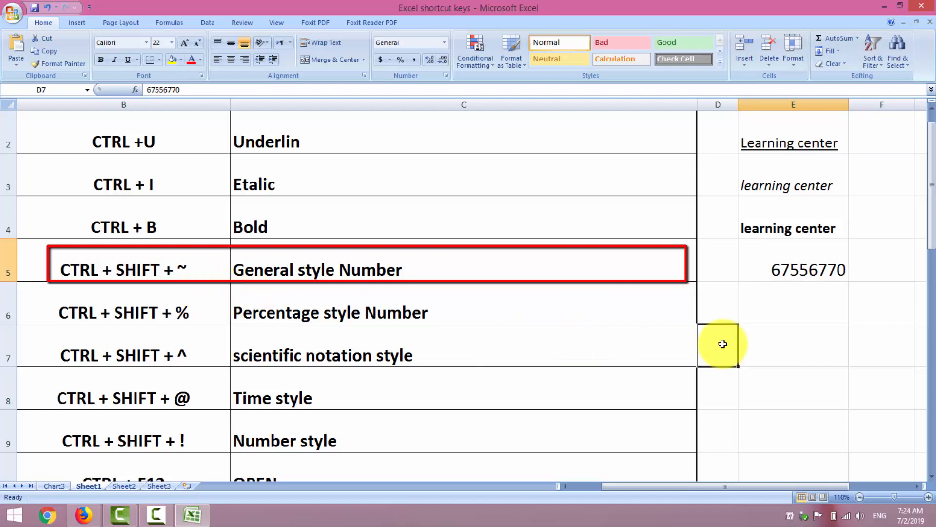
pyautogui.click(768, 278)
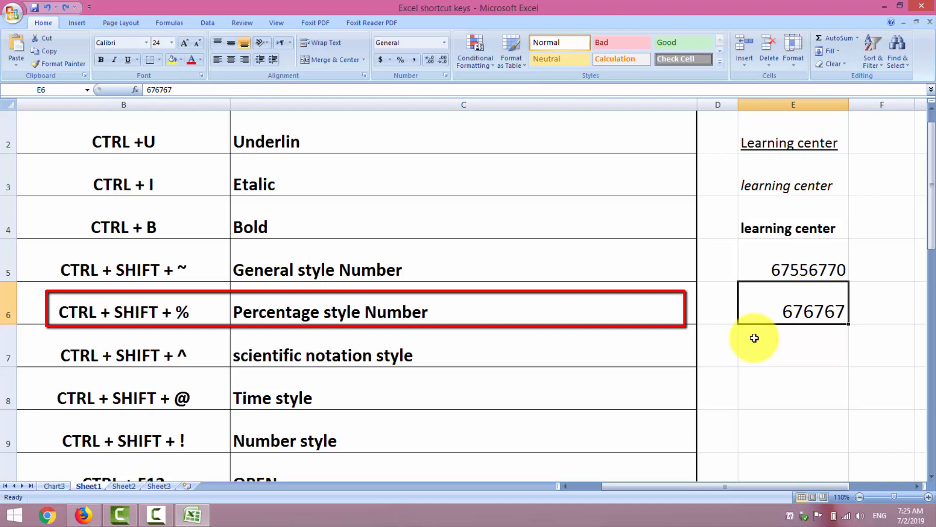
# Format the number in cell E6 as a percentage and the one in E7 in scientific notation.
pyautogui.hotkey('ctrl', 'shift', '%')
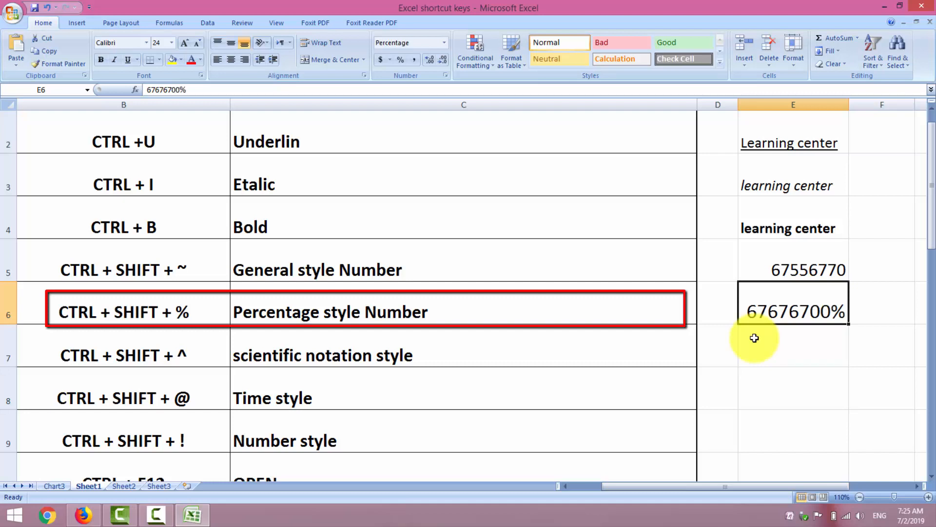
pyautogui.click(767, 363)
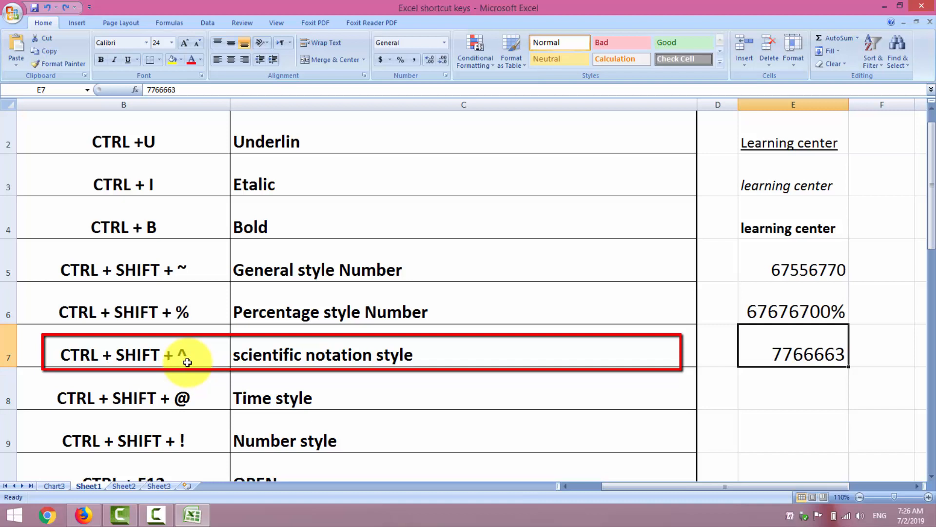
pyautogui.hotkey('ctrl', 'shift', '6')
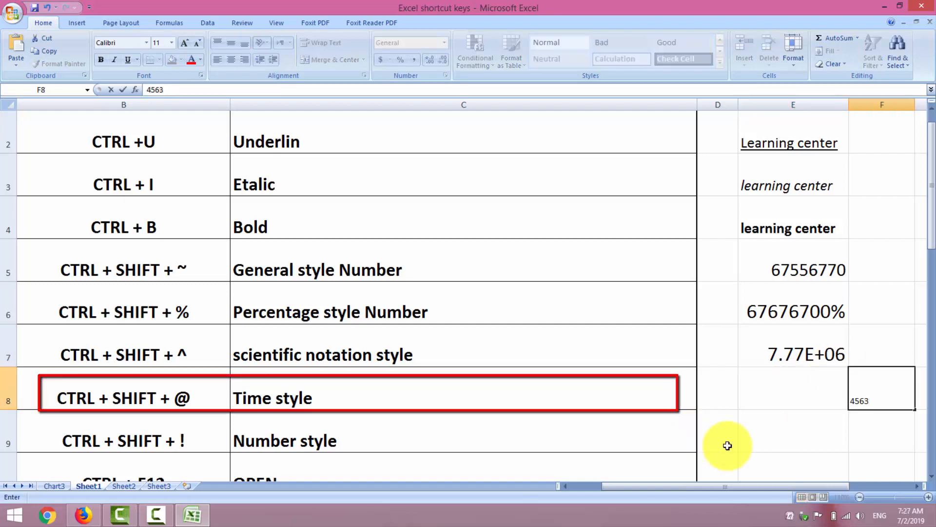
# Finish entering 4563 in cell F8 and enlarge its font size to 22.
pyautogui.click(727, 445)
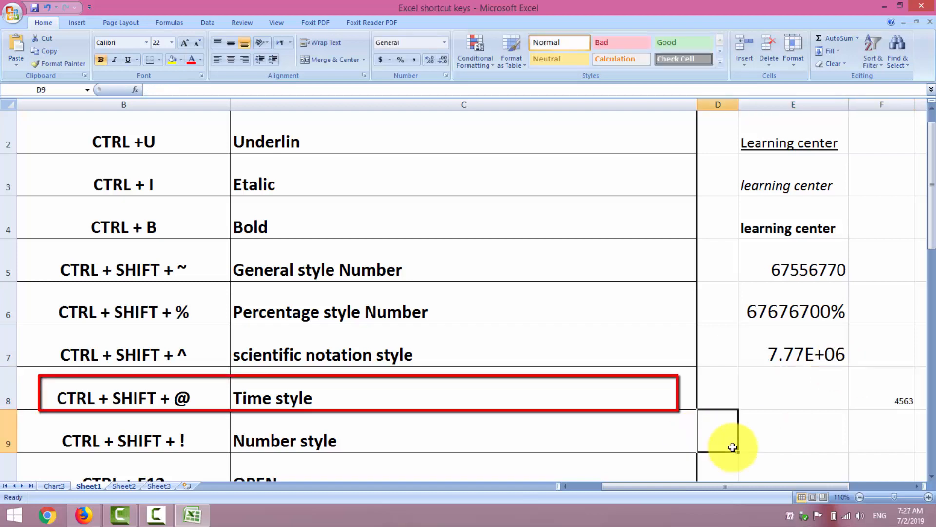
pyautogui.click(880, 398)
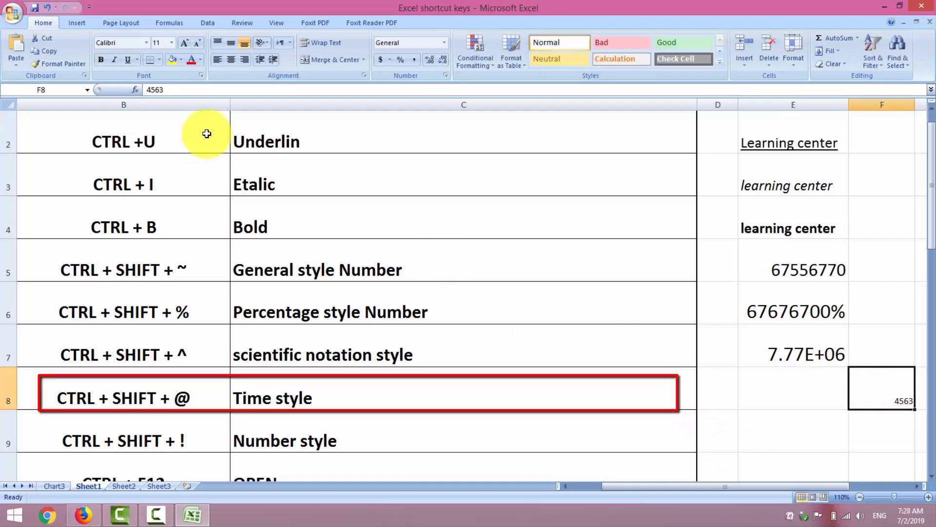
pyautogui.click(183, 45)
pyautogui.click(184, 45)
pyautogui.click(183, 45)
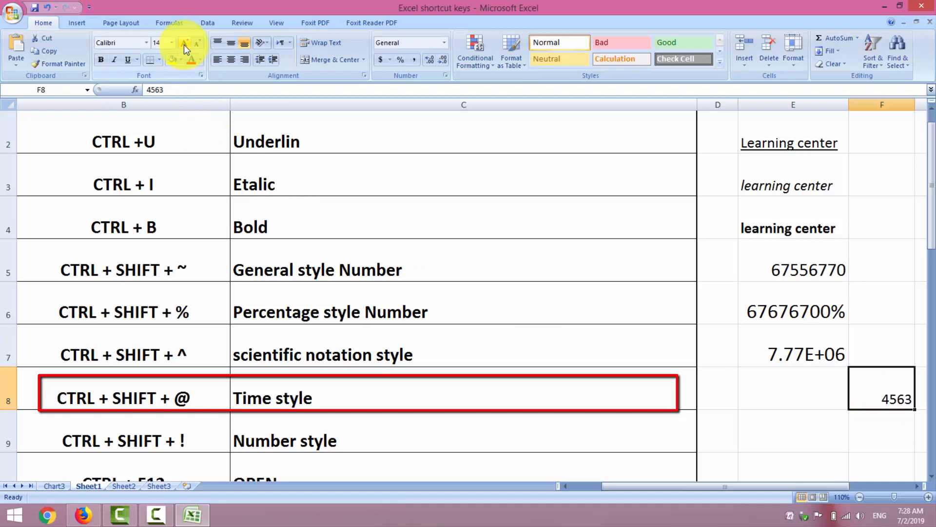
pyautogui.click(183, 45)
pyautogui.click(183, 45)
pyautogui.click(183, 44)
pyautogui.click(757, 430)
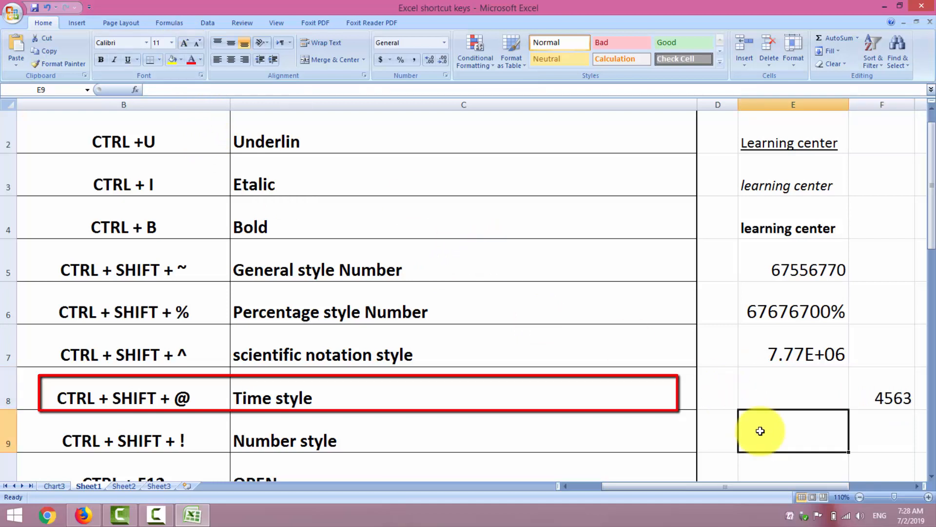
# Apply the time format to cell F8 and replace its value with 655.
pyautogui.click(890, 390)
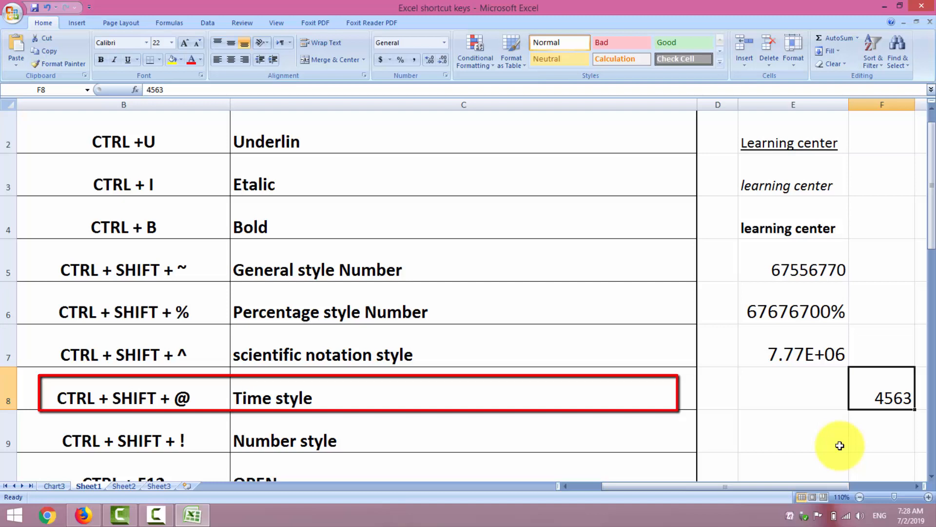
pyautogui.hotkey('ctrl', 'shift', '2')
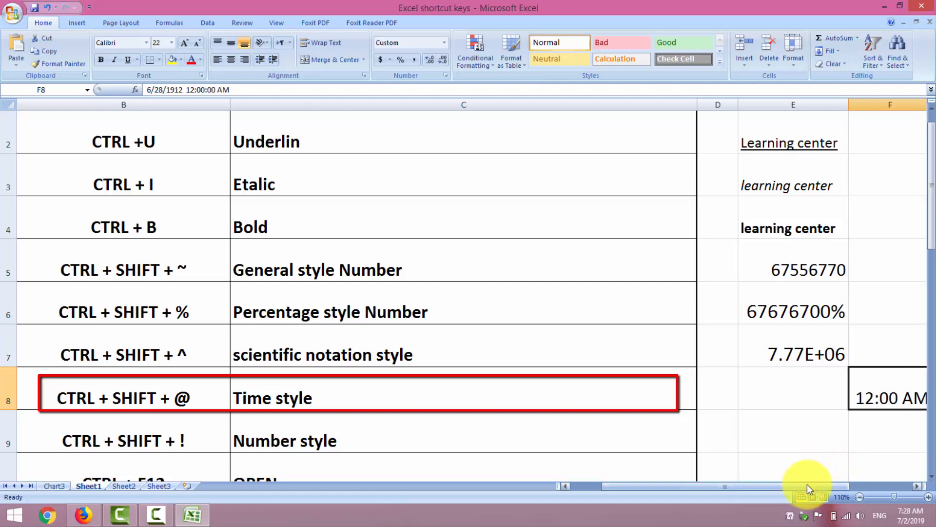
pyautogui.moveTo(807, 485); pyautogui.dragTo(834, 481)
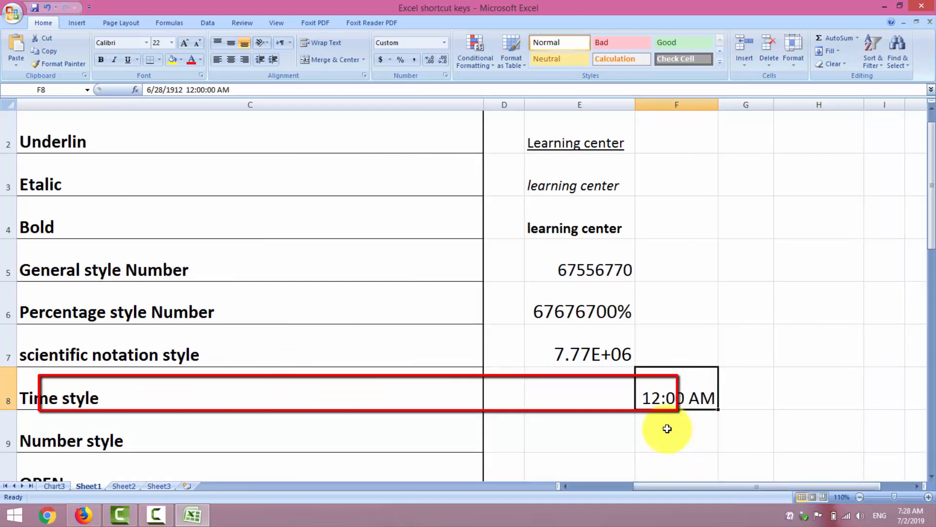
pyautogui.write('655')
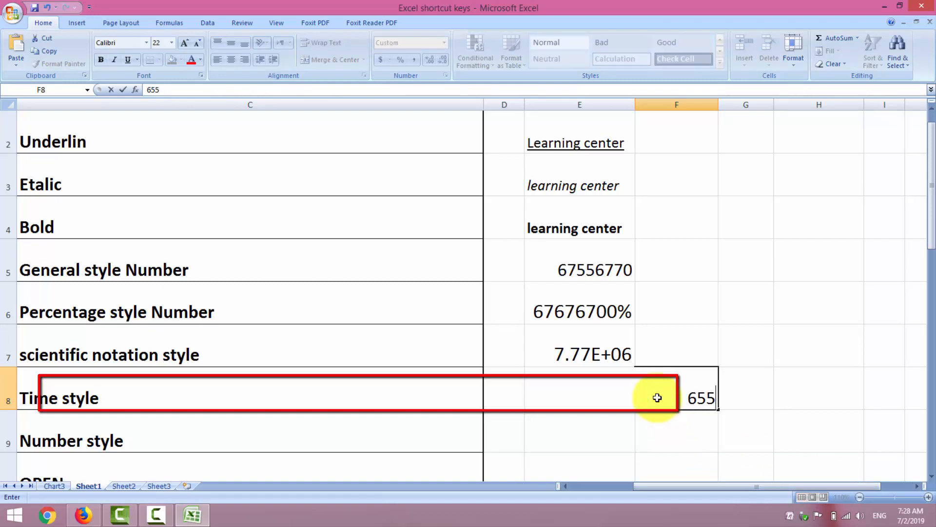
pyautogui.press('Tab')
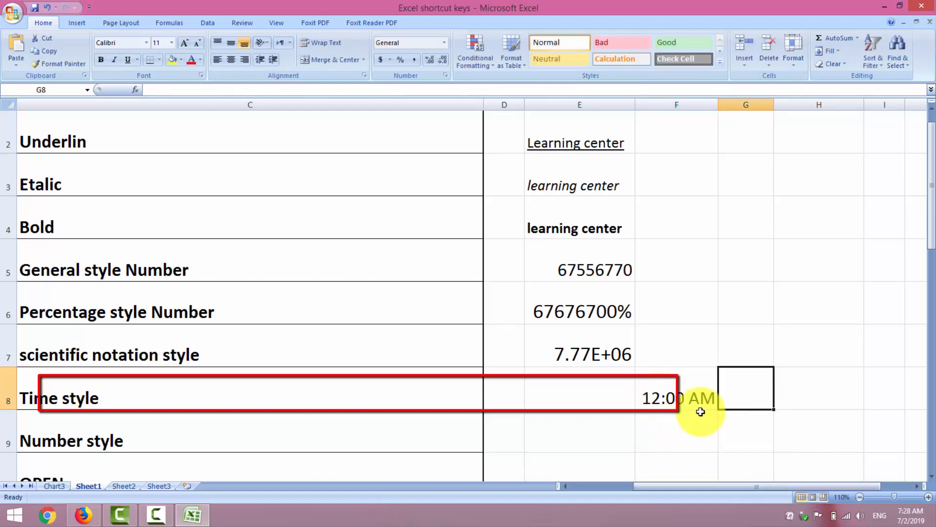
pyautogui.click(674, 396)
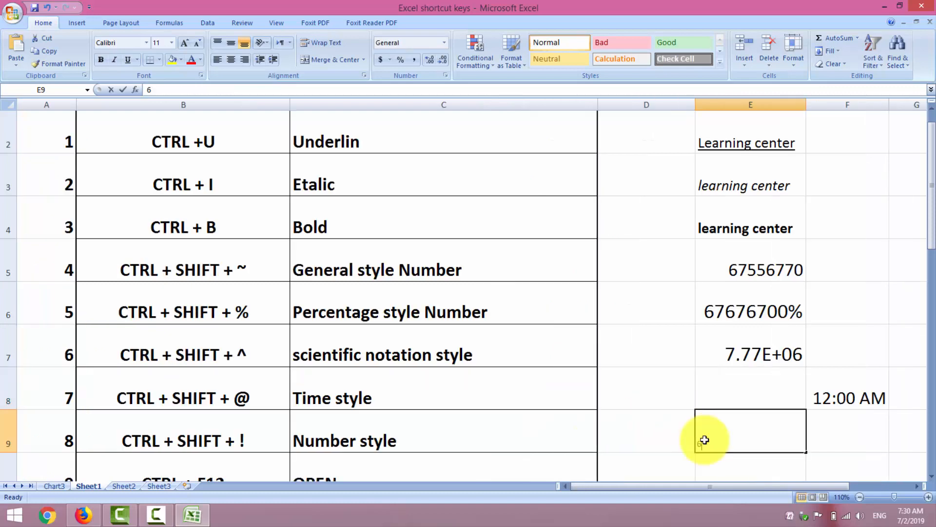
# Enter 677655 in cell E9 and enlarge its font size to 22.
pyautogui.write('677655')
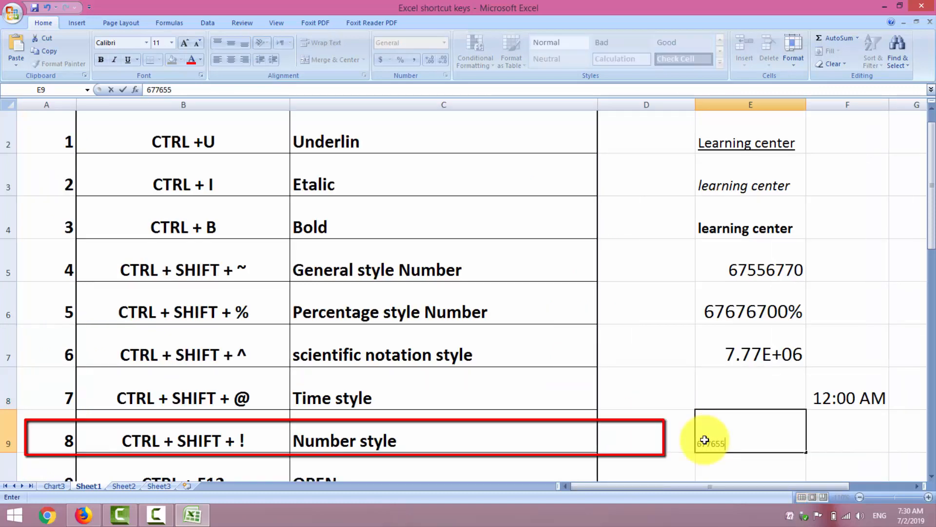
pyautogui.press('Tab')
pyautogui.click(731, 439)
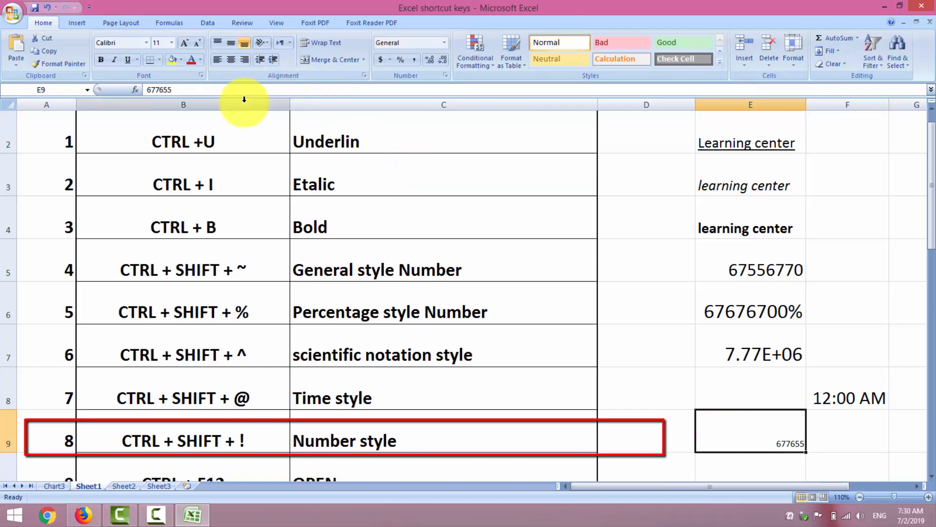
pyautogui.click(186, 46)
pyautogui.click(186, 46)
pyautogui.click(186, 46)
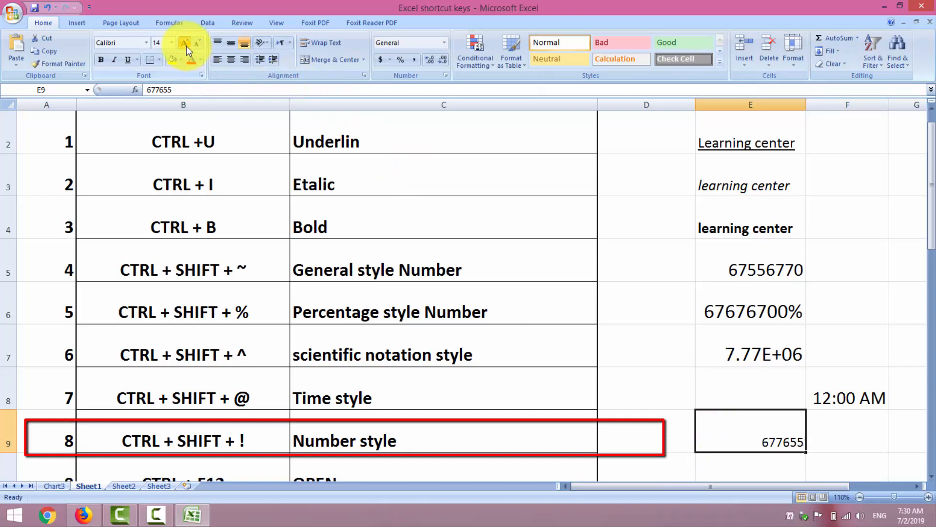
pyautogui.click(186, 46)
pyautogui.click(186, 45)
pyautogui.click(187, 45)
# Apply the Number format with thousands separator and two decimals to cell E9.
pyautogui.click(753, 378)
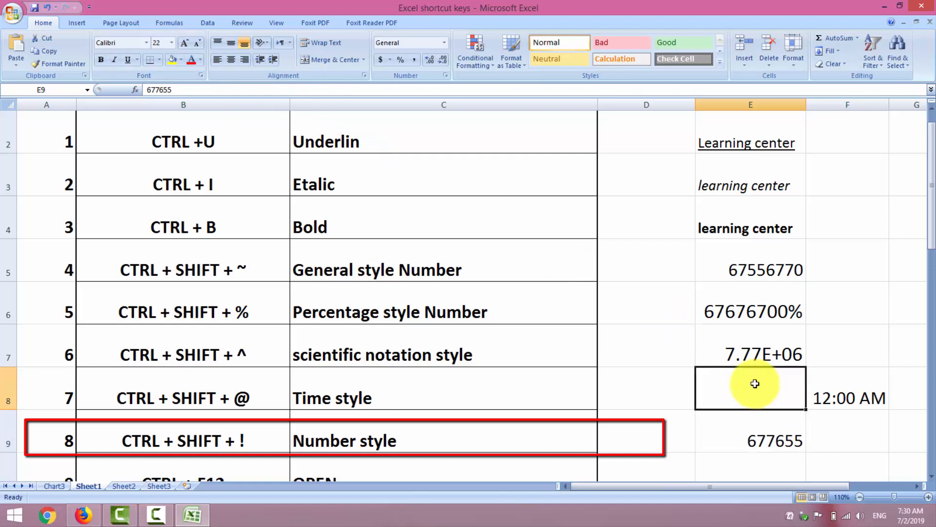
pyautogui.click(750, 434)
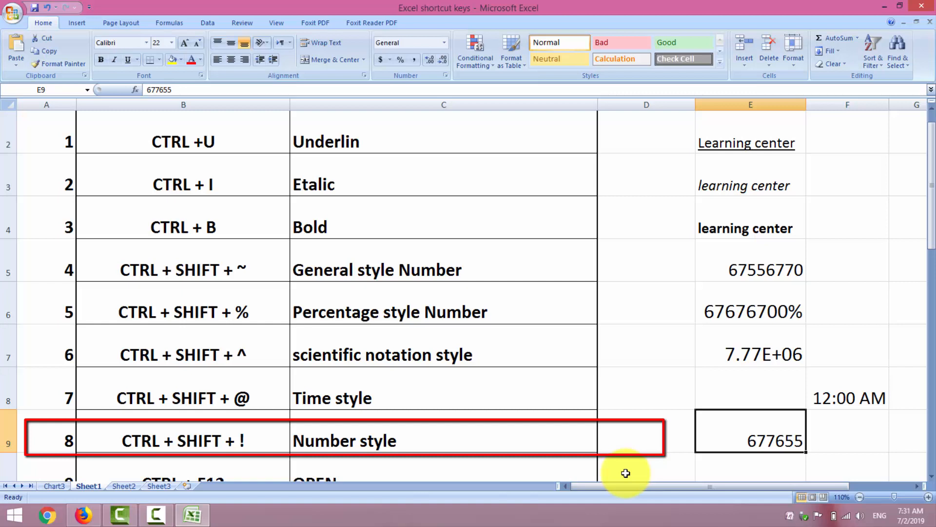
pyautogui.hotkey('ctrl', 'shift', '!')
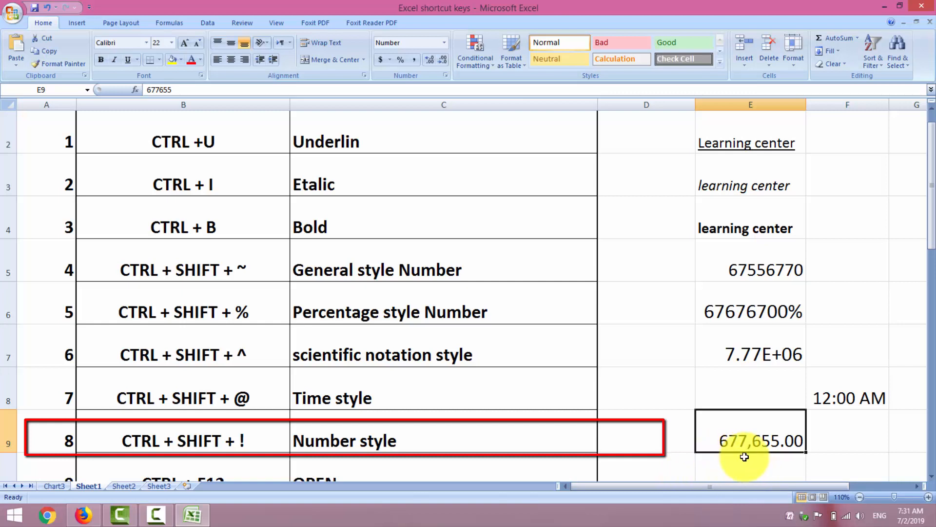
# Bring up the Open dialog for workbook files and cancel it without choosing a file.
pyautogui.scroll(-2, 448, 336)
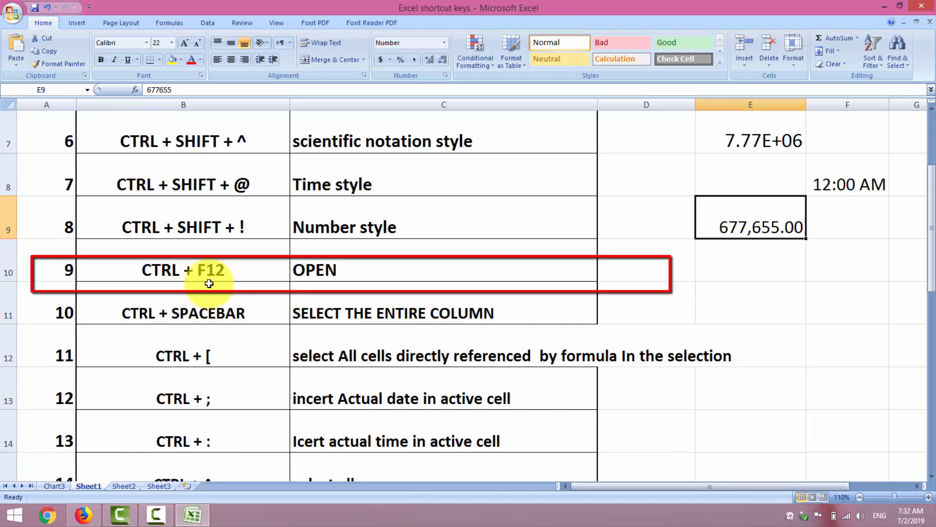
pyautogui.hotkey('ctrl', 'F12')
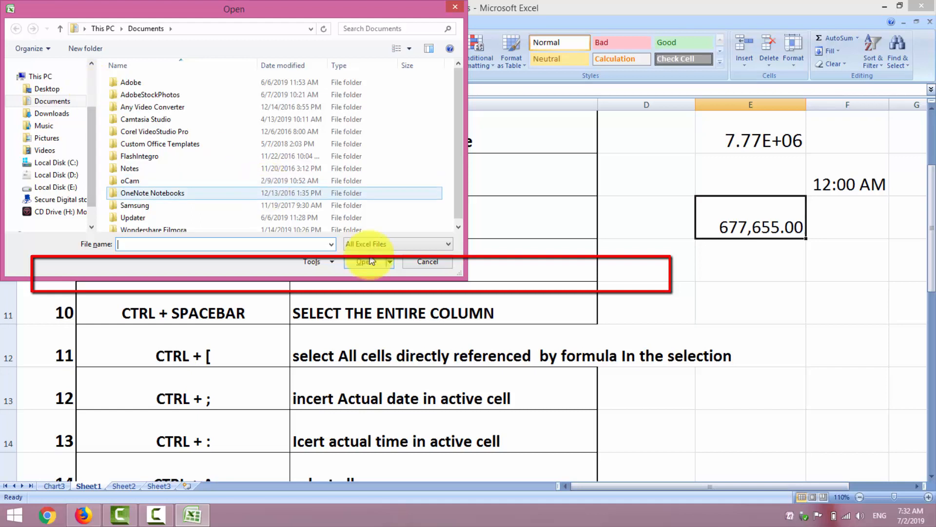
pyautogui.click(414, 263)
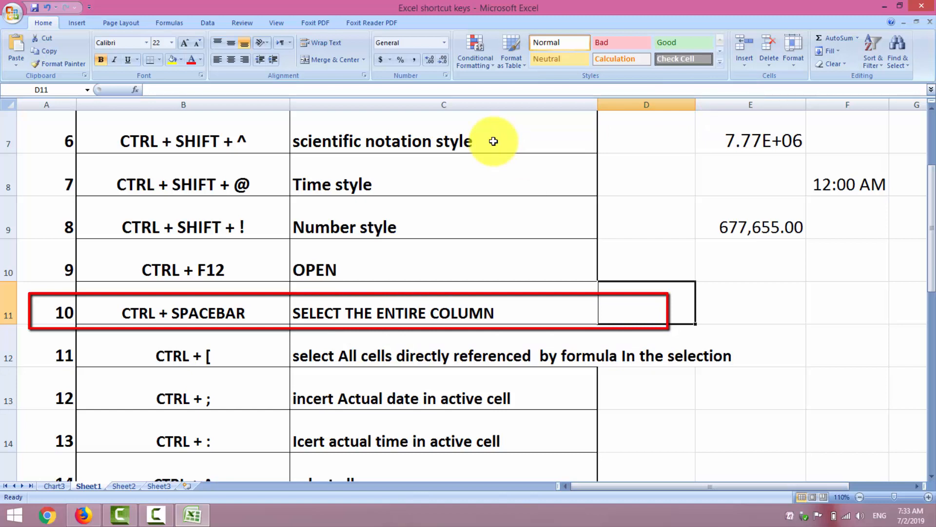
# Select the entire column D, starting from cell D11.
pyautogui.hotkey('ctrl', 'space')
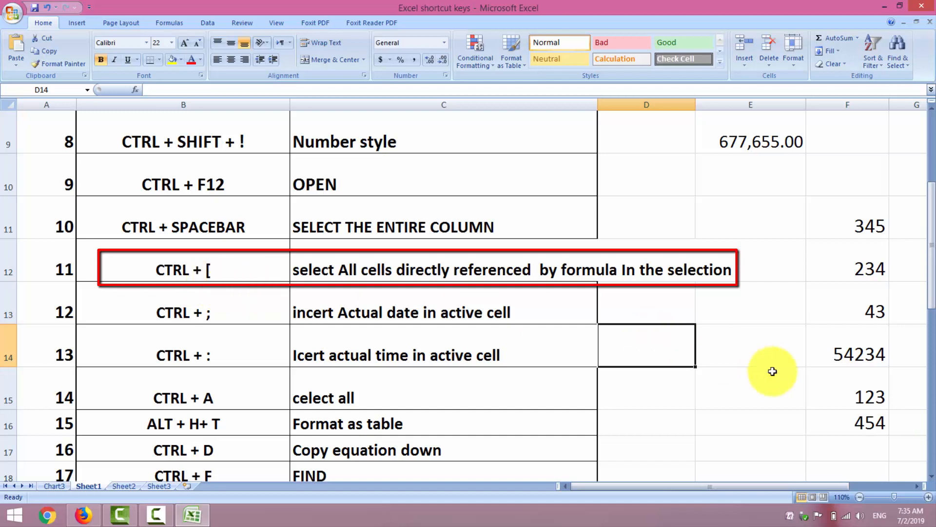
# Insert a SUM formula in cell F17 that adds up the range F12:F16.
pyautogui.click(836, 448)
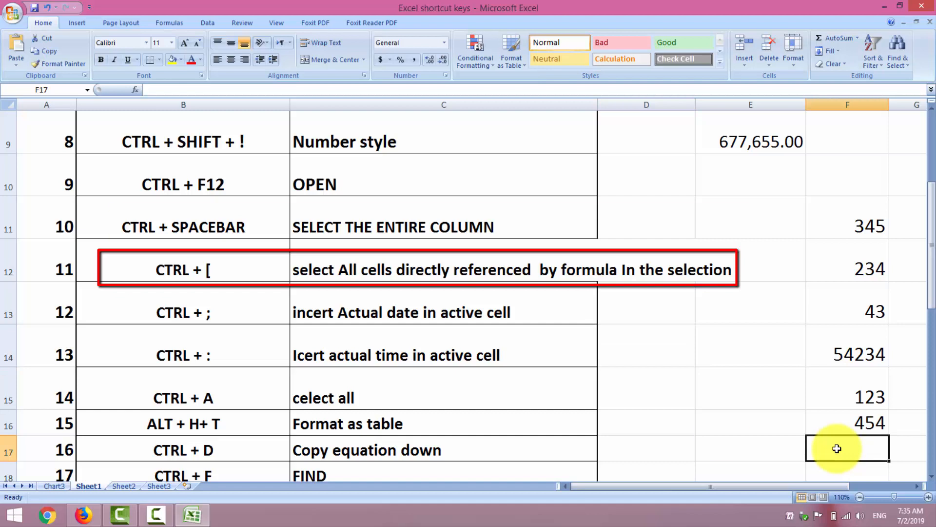
pyautogui.click(791, 446)
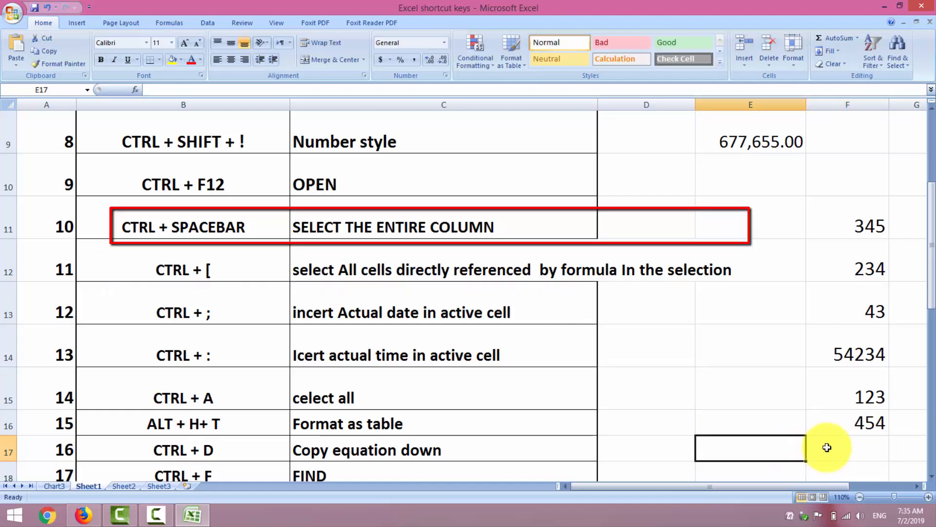
pyautogui.click(829, 448)
pyautogui.hotkey('alt', '=')
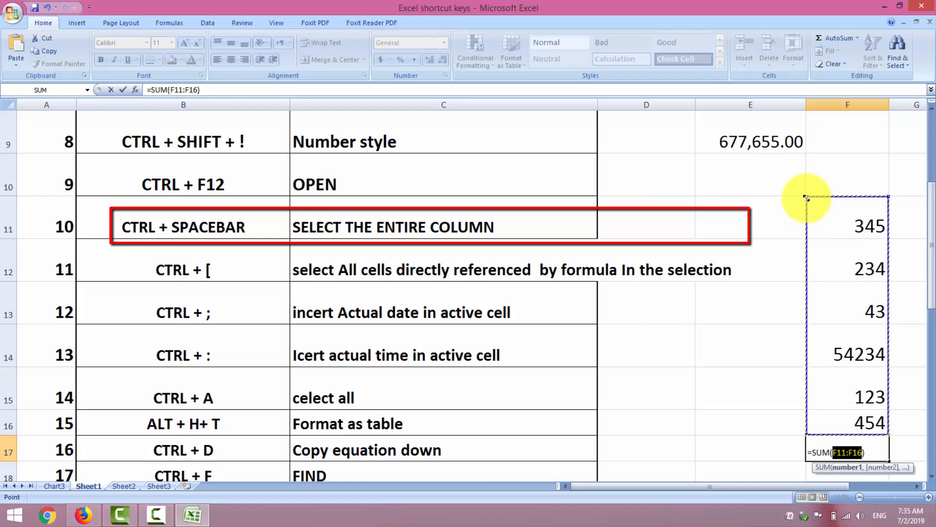
pyautogui.moveTo(807, 197); pyautogui.dragTo(808, 219)
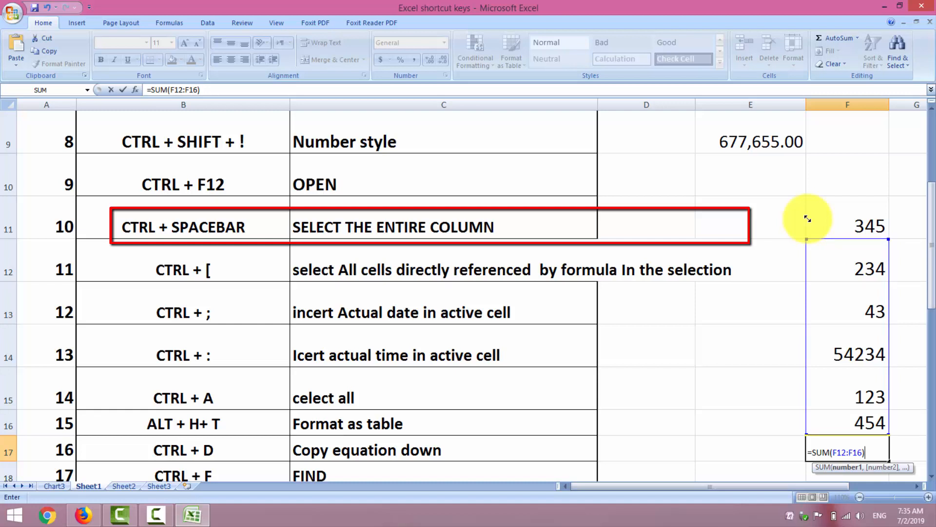
pyautogui.press('Return')
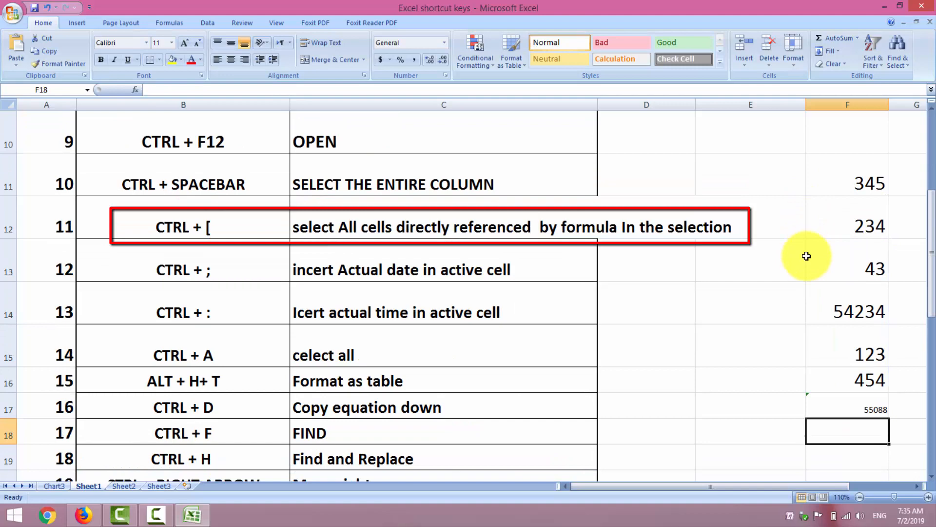
# Enlarge the font size of the sum in cell F17 to 26.
pyautogui.click(832, 404)
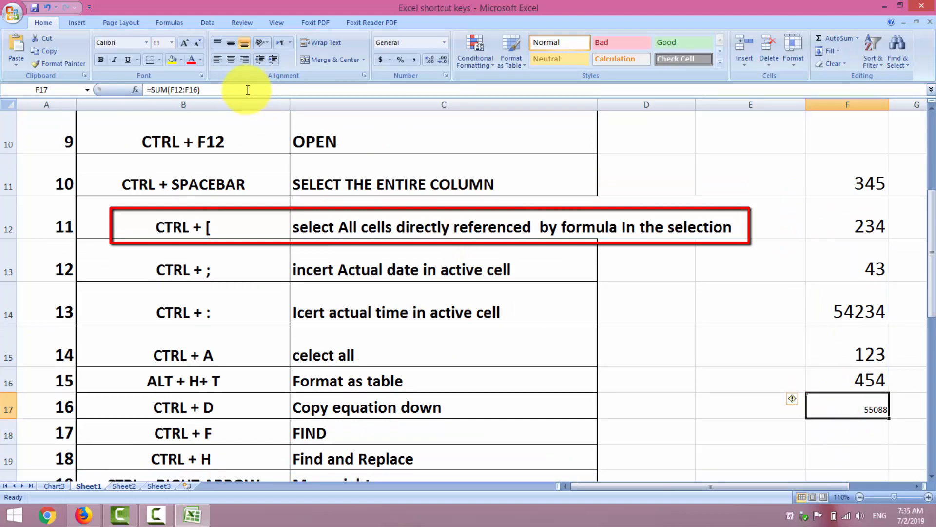
pyautogui.click(187, 44)
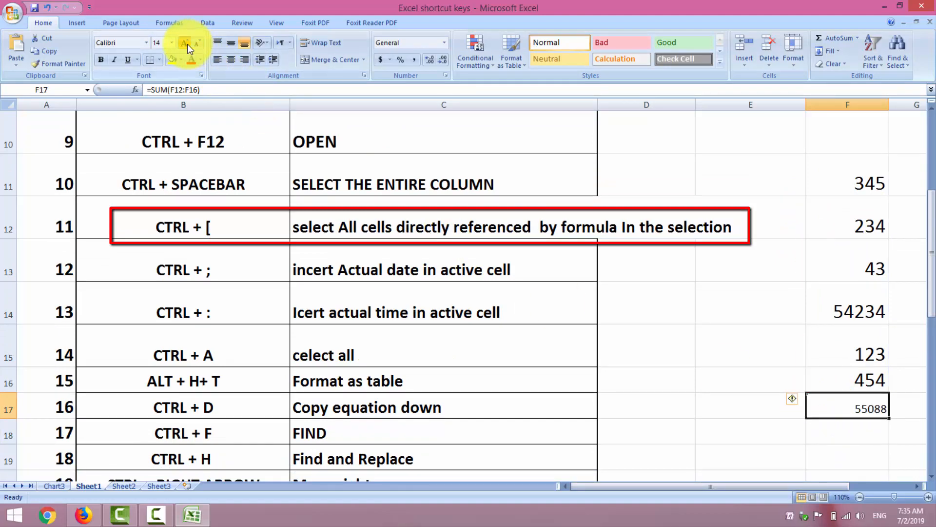
pyautogui.click(188, 44)
pyautogui.click(188, 44)
pyautogui.click(188, 44)
pyautogui.click(187, 44)
pyautogui.click(188, 44)
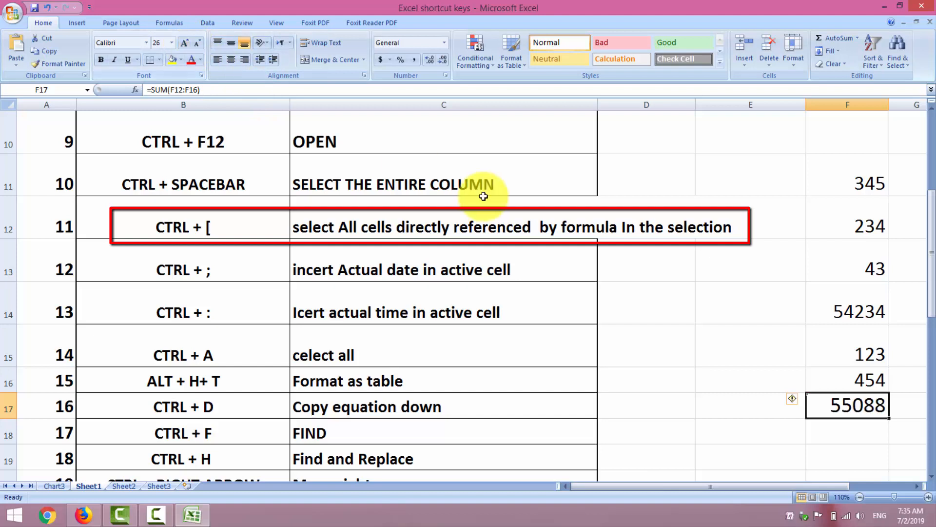
# Select all cells directly referenced by the SUM formula in cell F17.
pyautogui.click(629, 328)
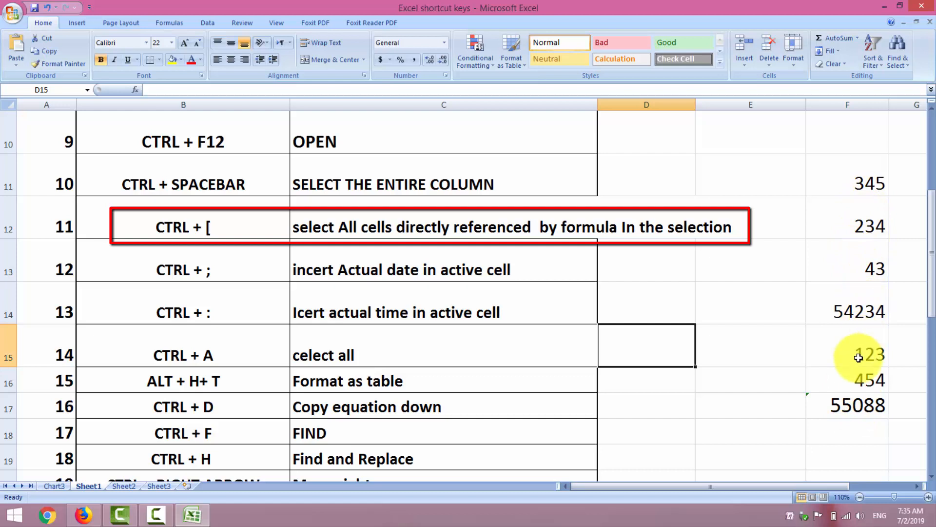
pyautogui.click(817, 414)
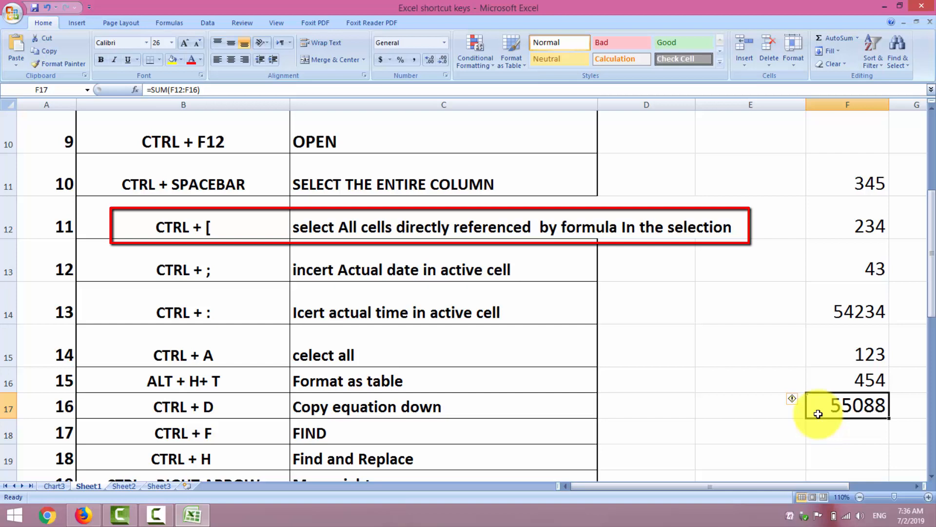
pyautogui.hotkey('ctrl', '[')
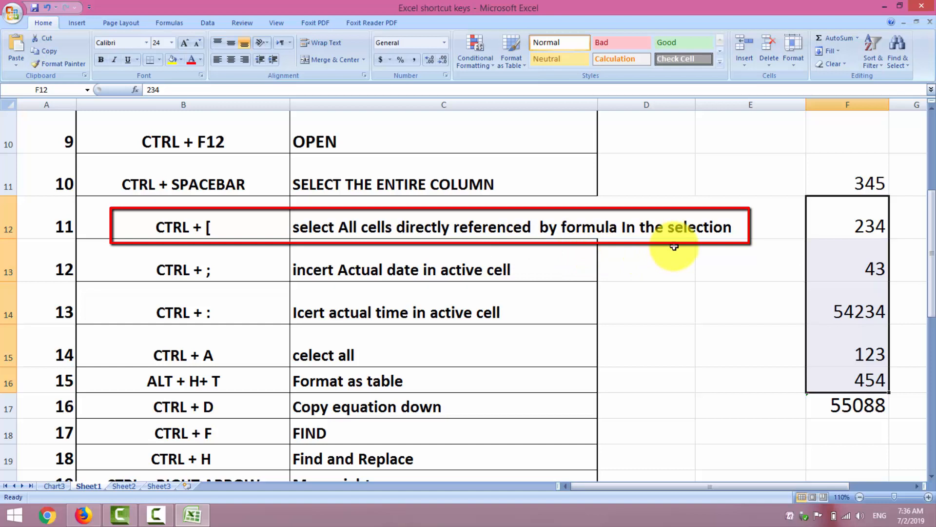
# Insert the current date in cell D13 and the current time in cell D14.
pyautogui.click(634, 279)
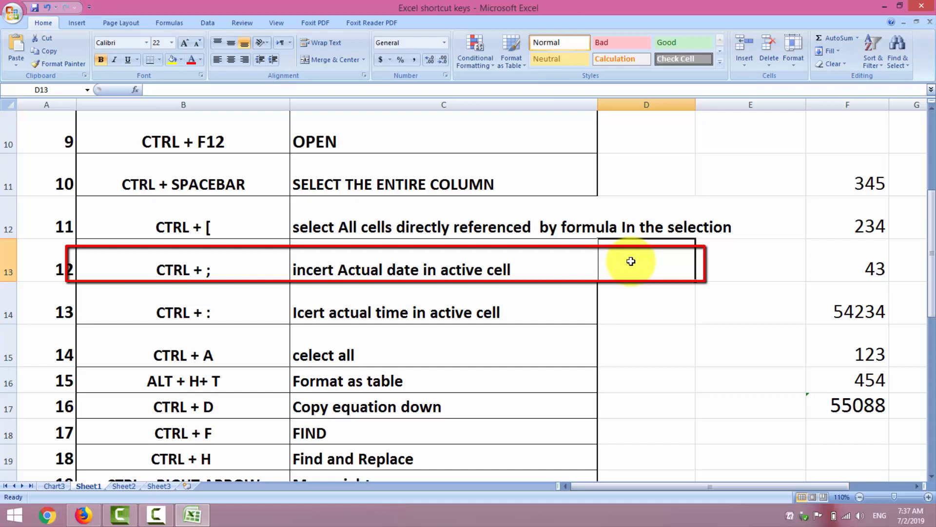
pyautogui.hotkey('ctrl', ';')
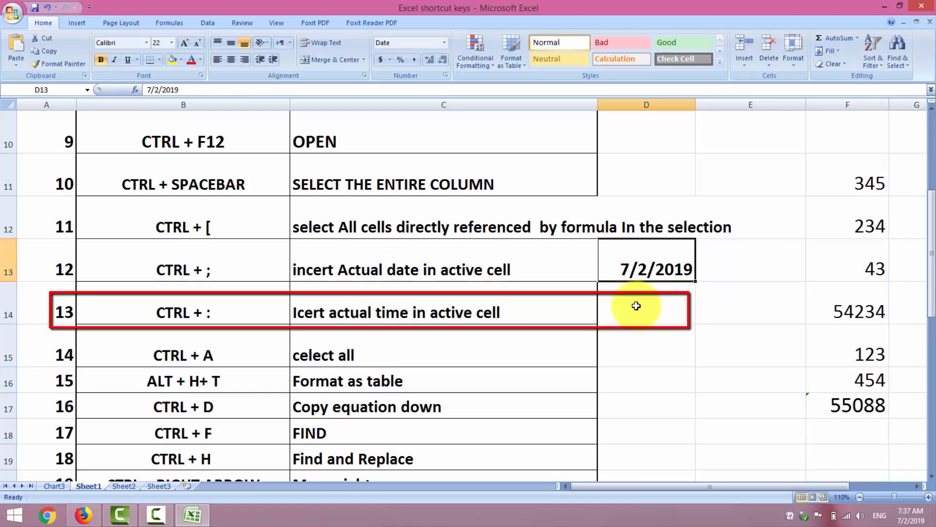
pyautogui.click(637, 306)
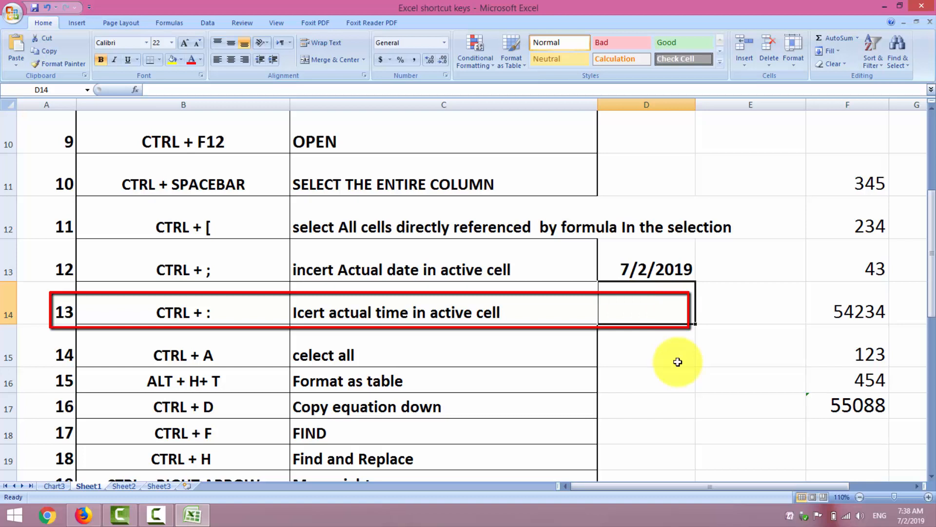
pyautogui.hotkey('ctrl', 'shift', ';')
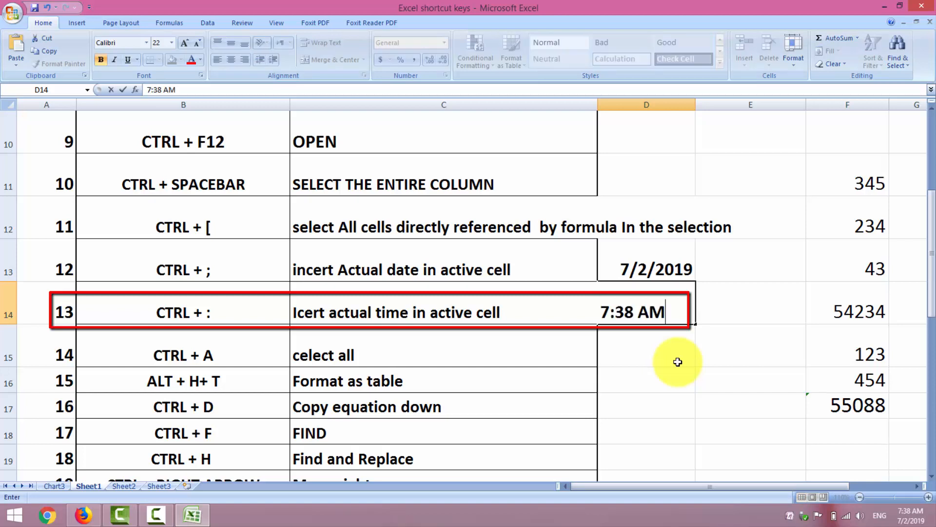
# Clear the time entry from cell D14.
pyautogui.press('BackSpace')
pyautogui.press('BackSpace')
pyautogui.press('BackSpace')
pyautogui.press('BackSpace')
pyautogui.press('BackSpace')
pyautogui.press('BackSpace')
pyautogui.press('BackSpace')
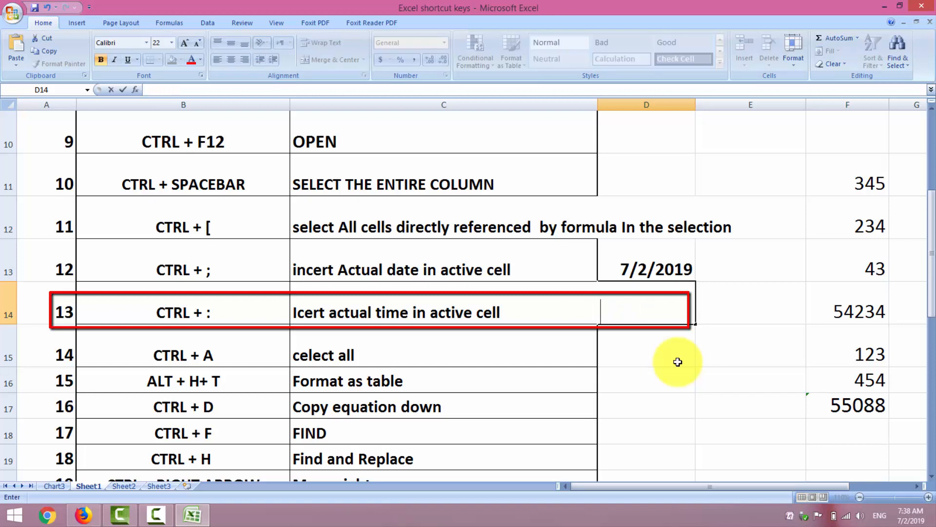
# Change the shortcut text in cell B14 to "CTRL + Shift + :".
pyautogui.click(204, 313)
pyautogui.doubleClick(204, 313)
pyautogui.write('S')
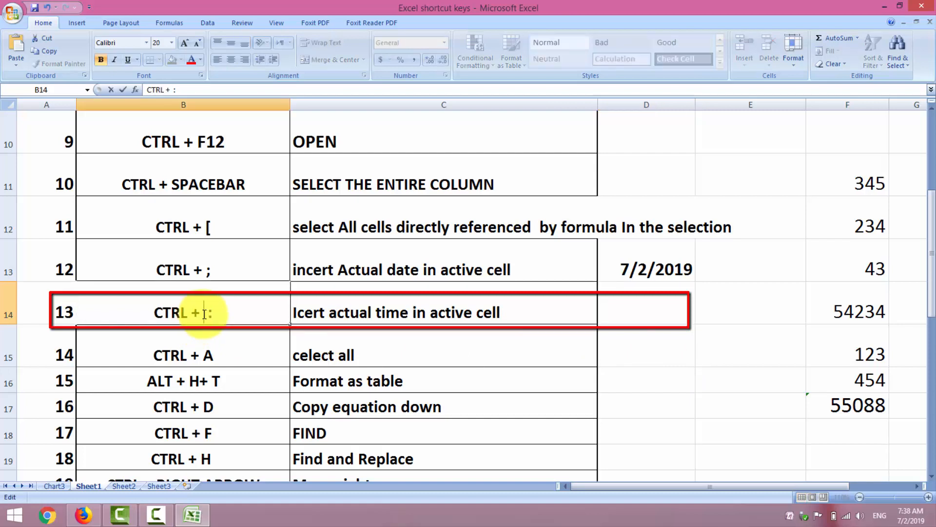
pyautogui.write('hift ')
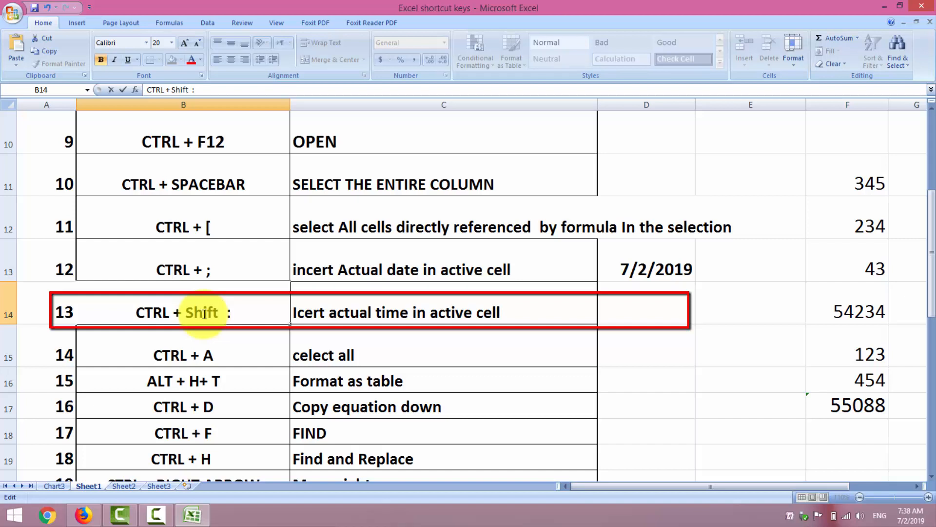
pyautogui.write('+')
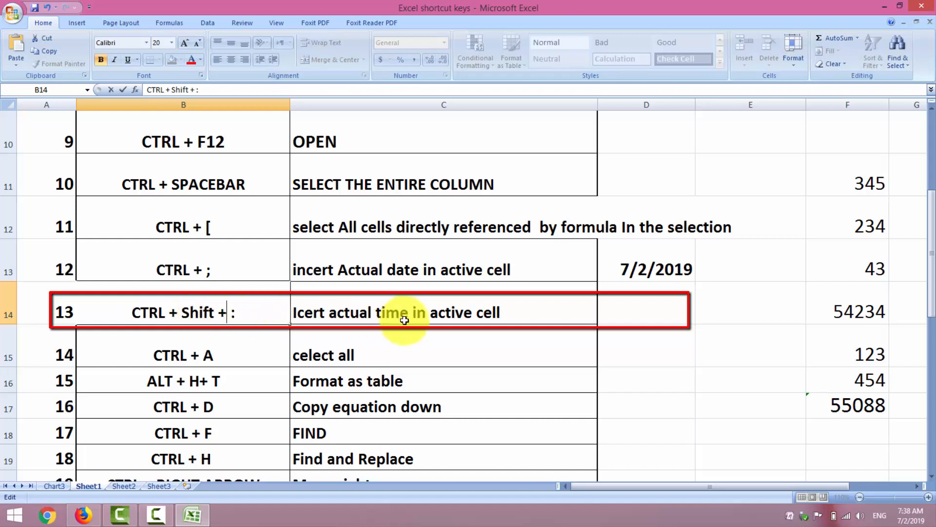
# Insert the current time in cell D14.
pyautogui.click(625, 309)
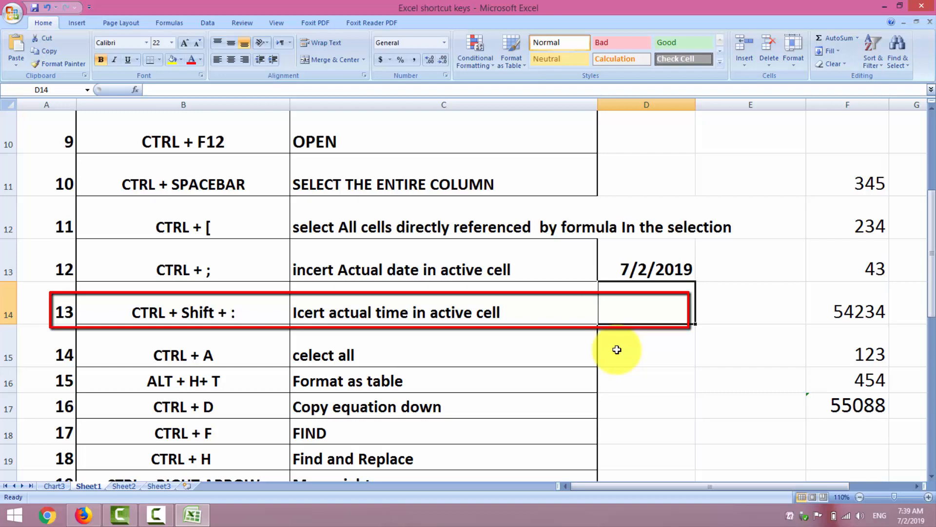
pyautogui.hotkey('ctrl', 'shift', ';')
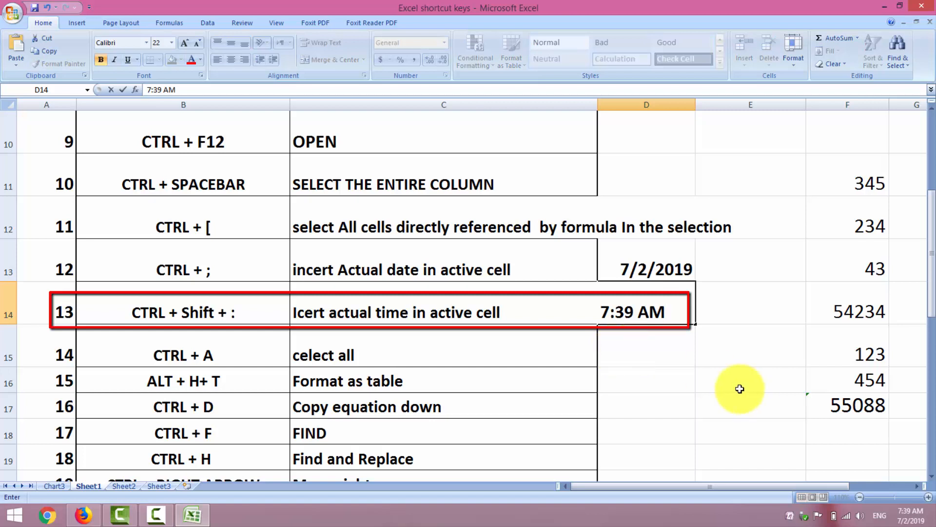
pyautogui.click(694, 386)
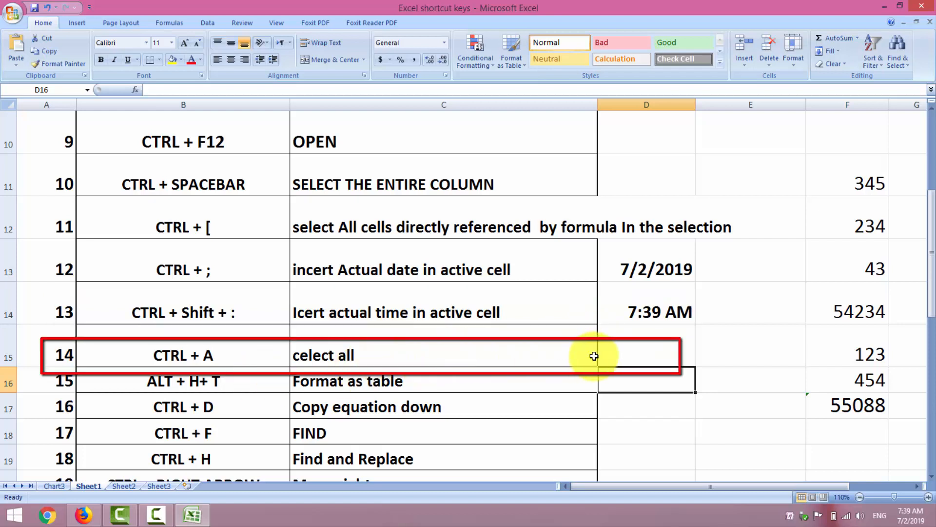
# Select the entire data region around cell D15, check how far down the selection extends, and clear the selection.
pyautogui.click(641, 354)
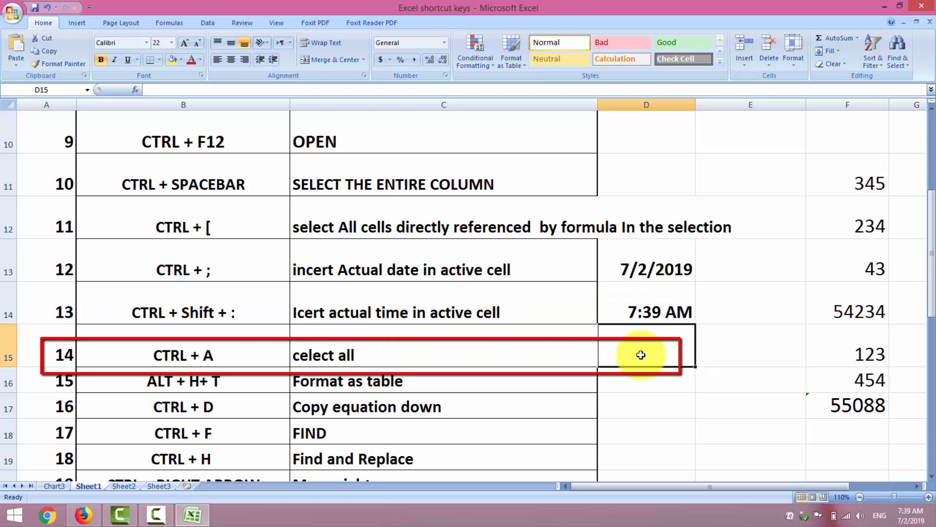
pyautogui.hotkey('ctrl', 'a')
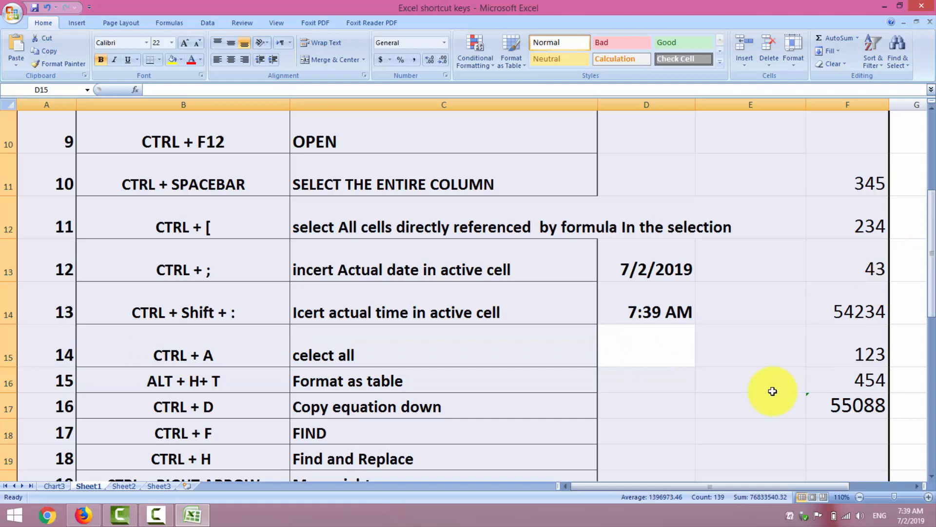
pyautogui.moveTo(704, 485)
pyautogui.mouseDown()
pyautogui.moveTo(772, 484)
pyautogui.moveTo(704, 484)
pyautogui.mouseUp()
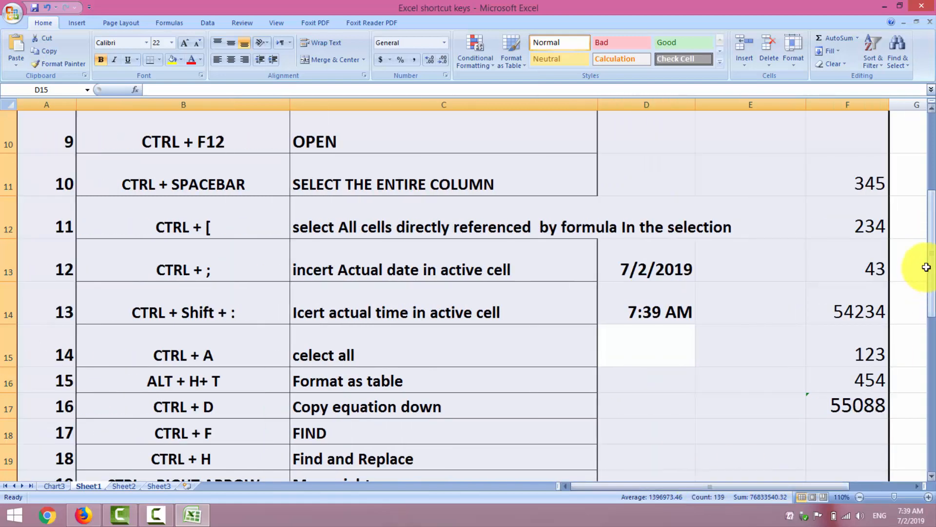
pyautogui.moveTo(927, 248); pyautogui.dragTo(924, 437)
pyautogui.scroll(-2, 929, 468)
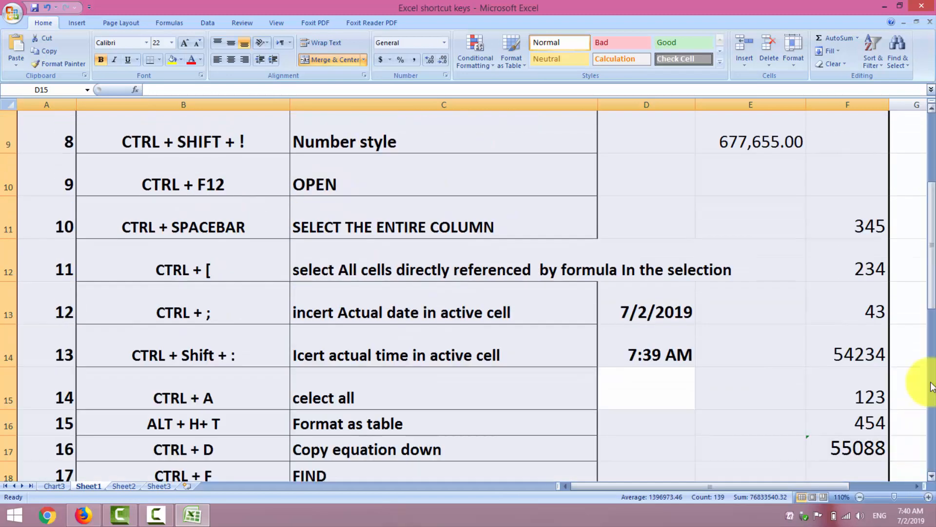
pyautogui.click(932, 383)
pyautogui.click(932, 414)
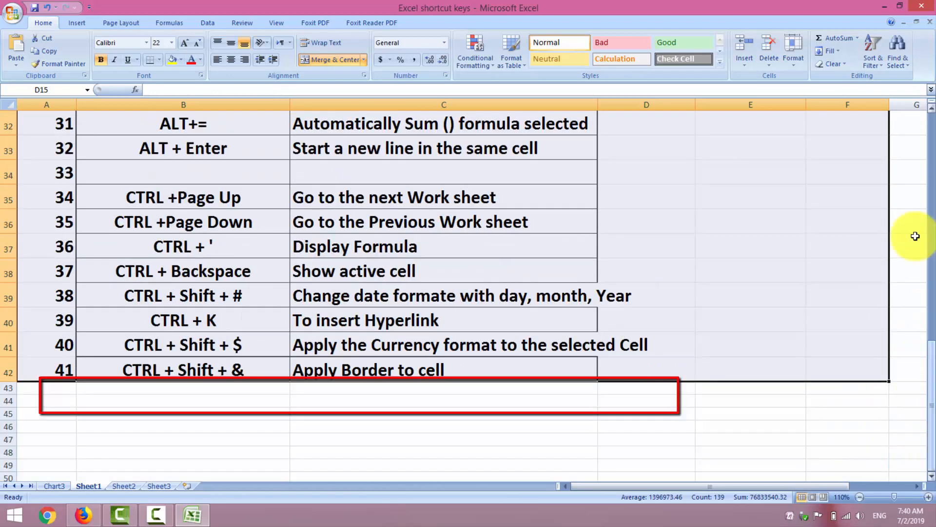
pyautogui.click(933, 117)
pyautogui.click(933, 117)
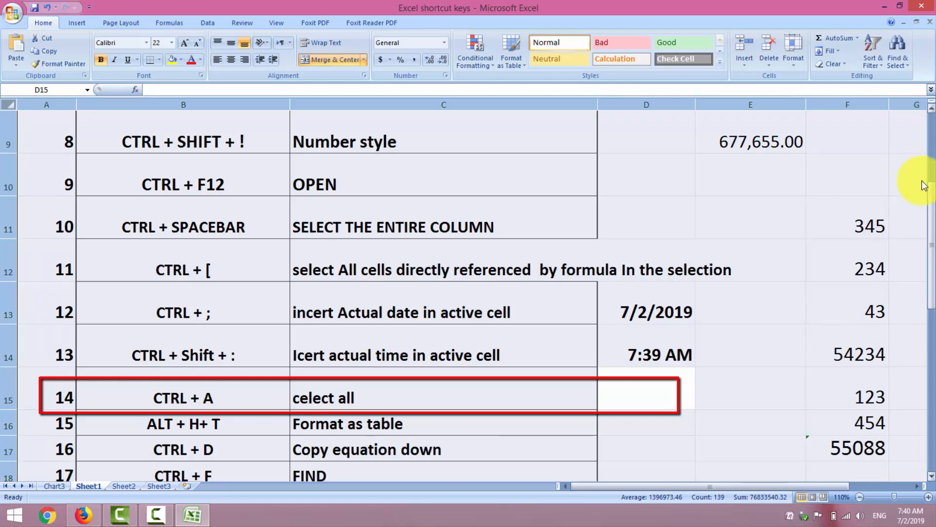
pyautogui.click(864, 187)
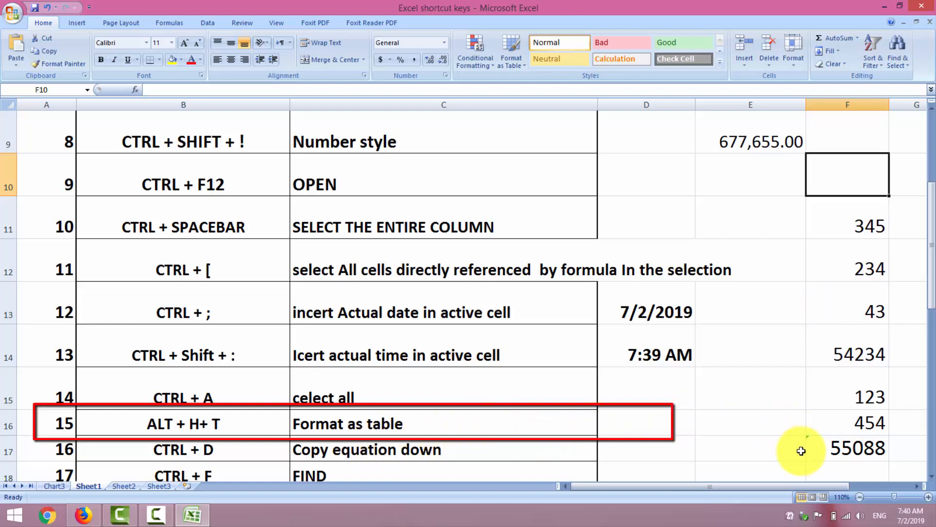
# Format the range F11:F17 as a table without existing headers, using a medium table style with a black header.
pyautogui.click(819, 231)
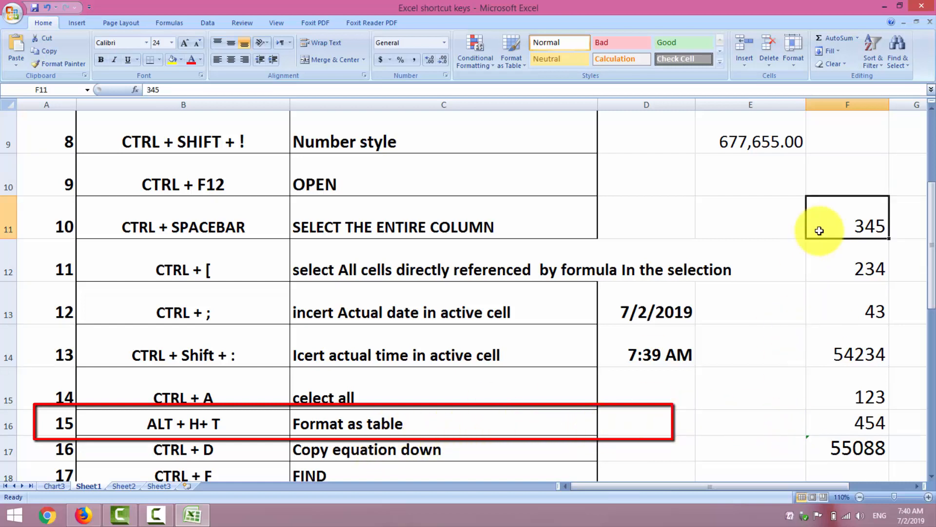
pyautogui.moveTo(819, 231)
pyautogui.mouseDown()
pyautogui.moveTo(832, 272)
pyautogui.moveTo(837, 450)
pyautogui.mouseUp()
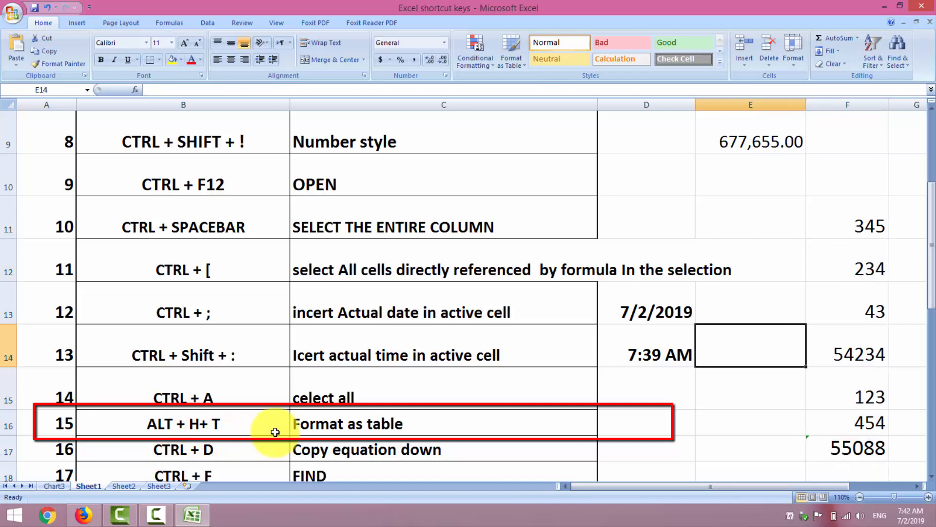
pyautogui.click(835, 228)
pyautogui.moveTo(836, 228); pyautogui.dragTo(838, 446)
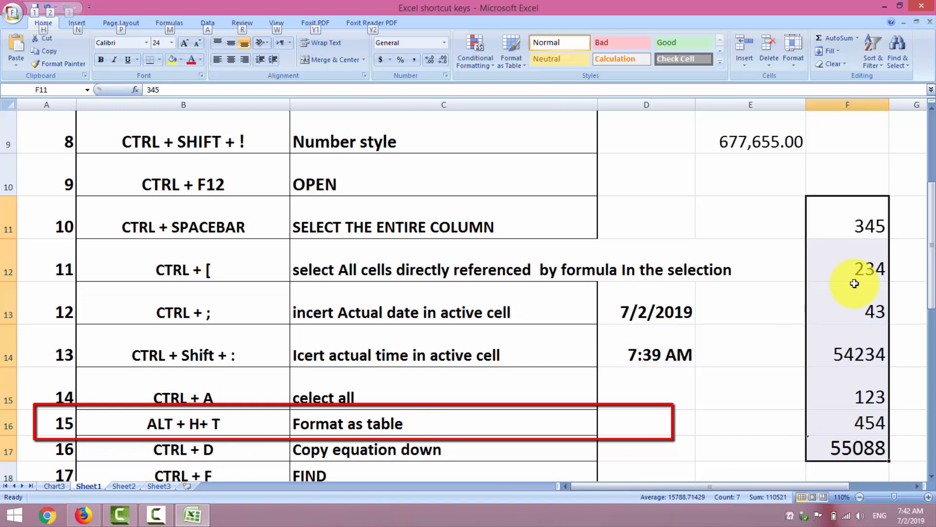
pyautogui.hotkey('alt', 'h')
pyautogui.press('t')
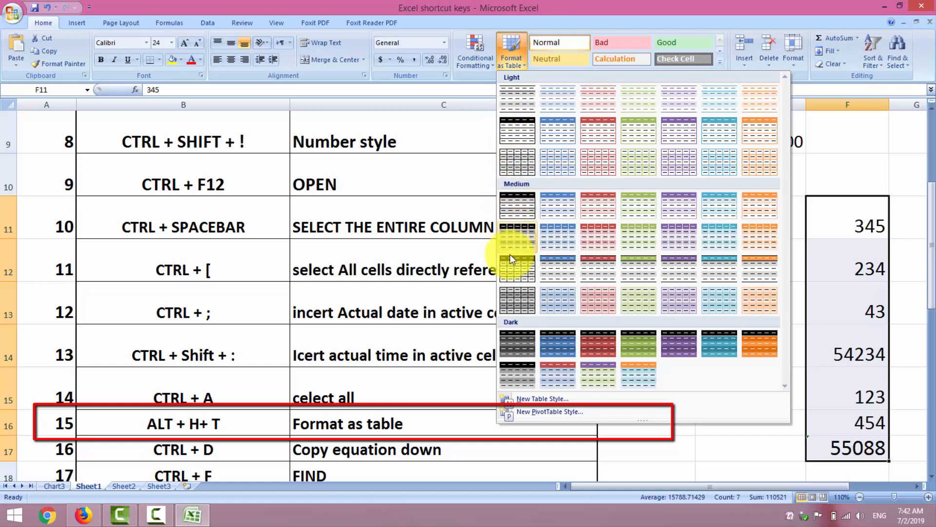
pyautogui.click(516, 270)
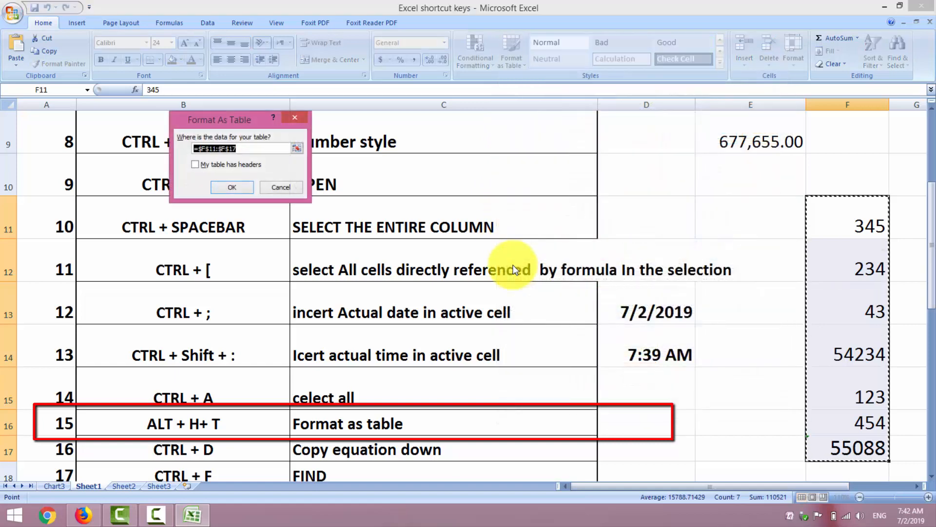
pyautogui.click(234, 185)
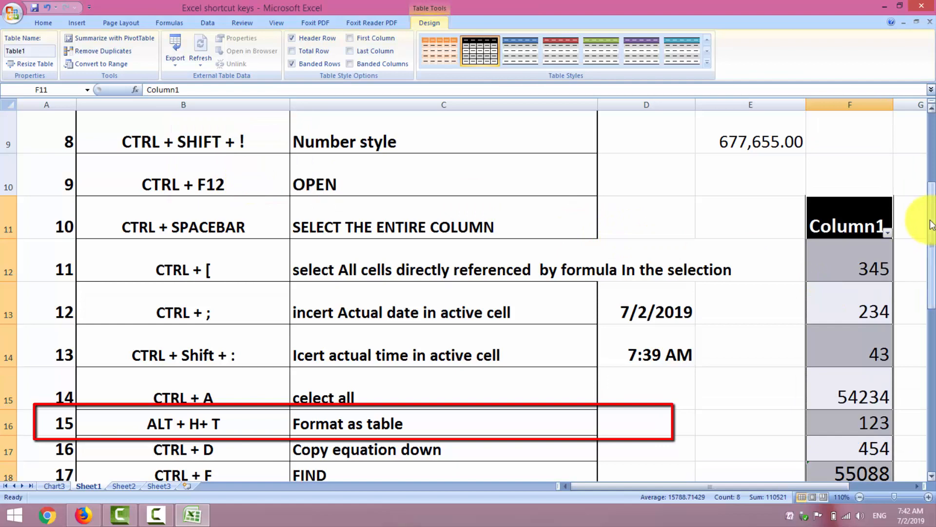
# Undo the table formatting of the numbers in column F.
pyautogui.moveTo(931, 224); pyautogui.dragTo(931, 239)
pyautogui.click(744, 306)
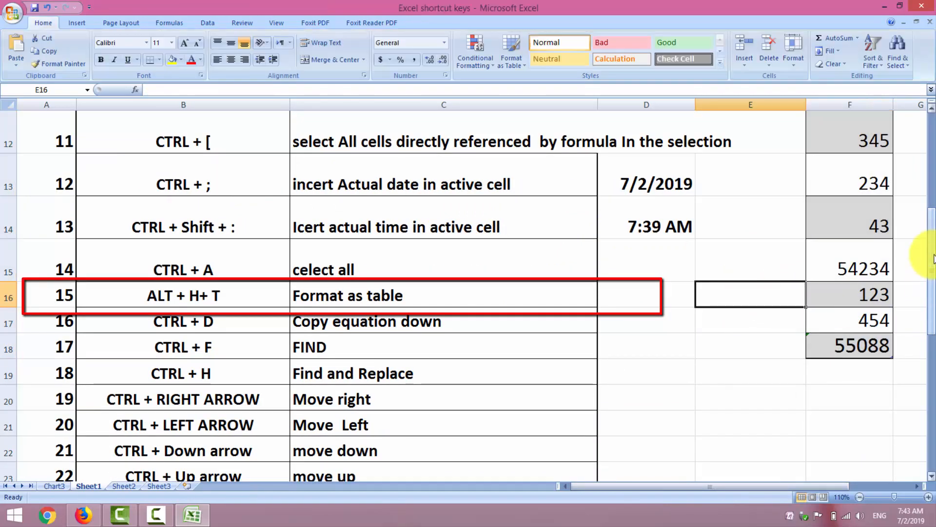
pyautogui.hotkey('ctrl', 'z')
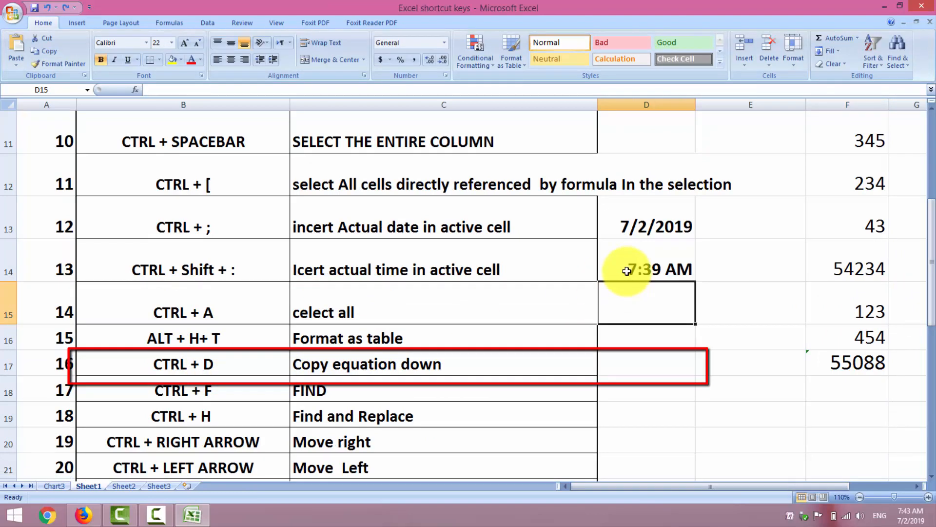
# Enter the sample text "ererererer" in cell E14 and copy the time in D14 down into D15.
pyautogui.click(733, 259)
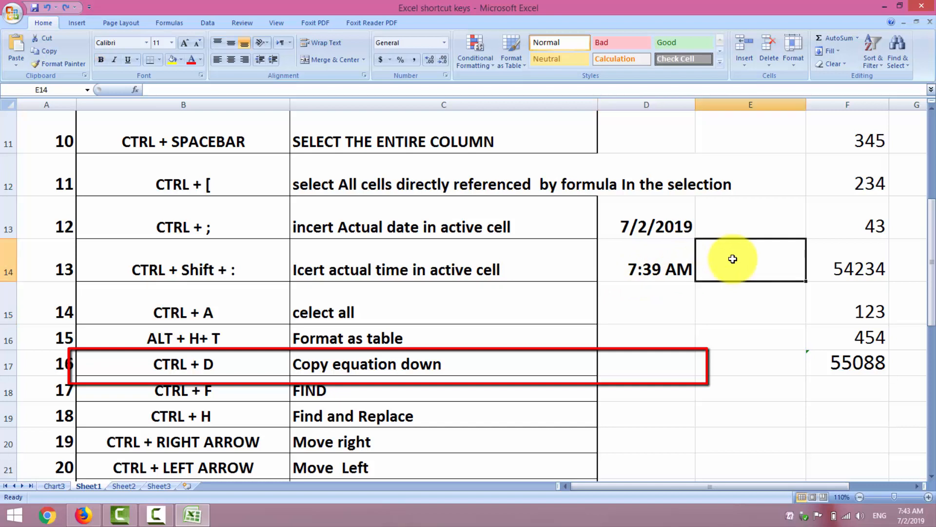
pyautogui.write('erererererer')
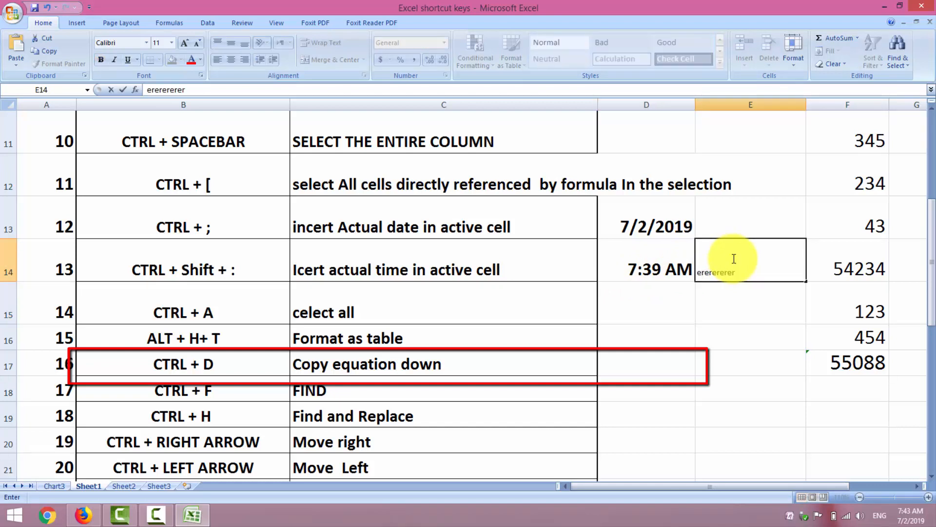
pyautogui.click(638, 296)
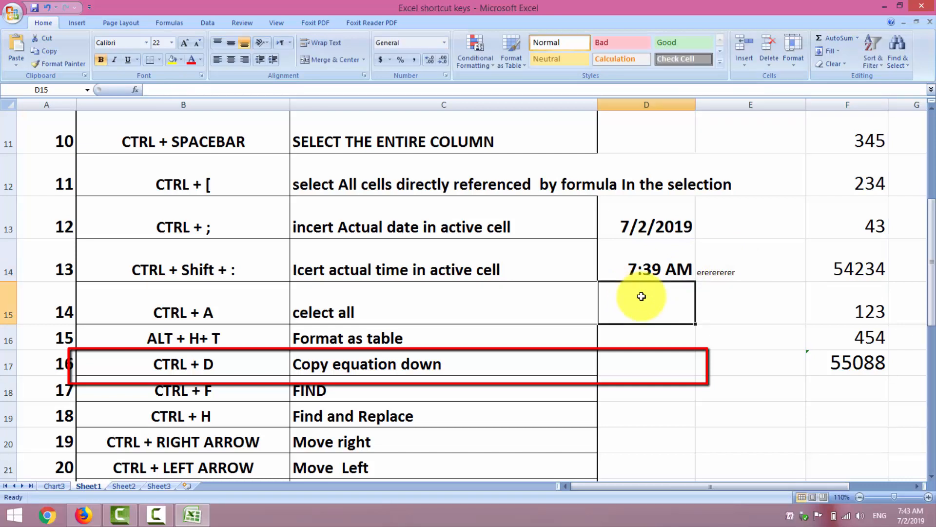
pyautogui.hotkey('ctrl', 'd')
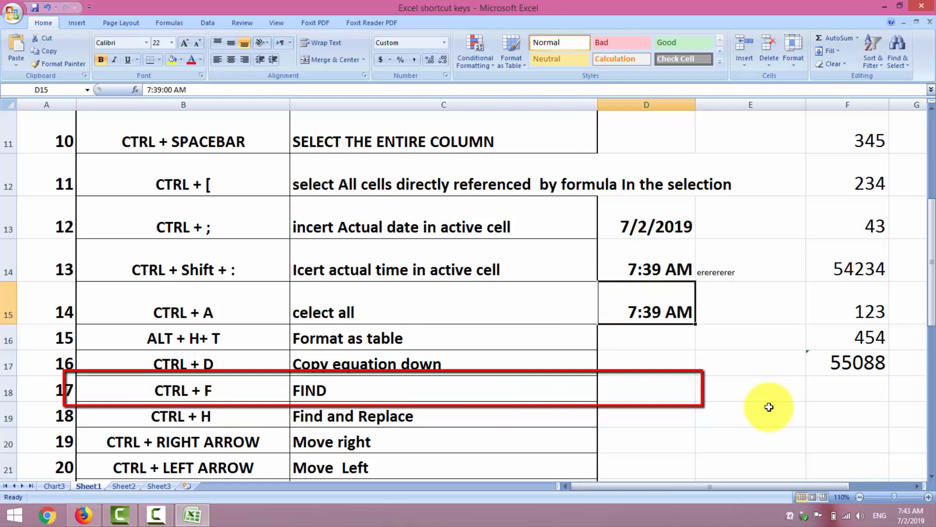
# Find the next cell containing "copy" in the sheet and close the search.
pyautogui.hotkey('ctrl', 'f')
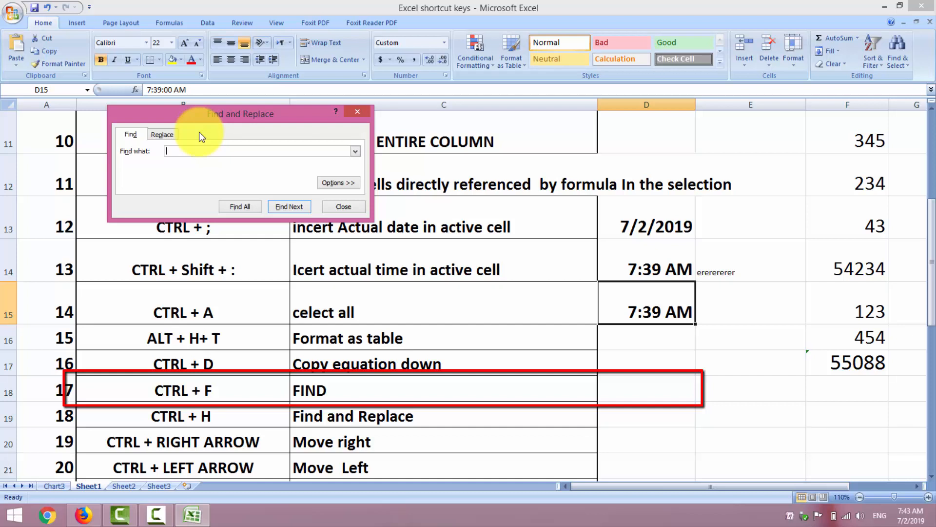
pyautogui.write('copy')
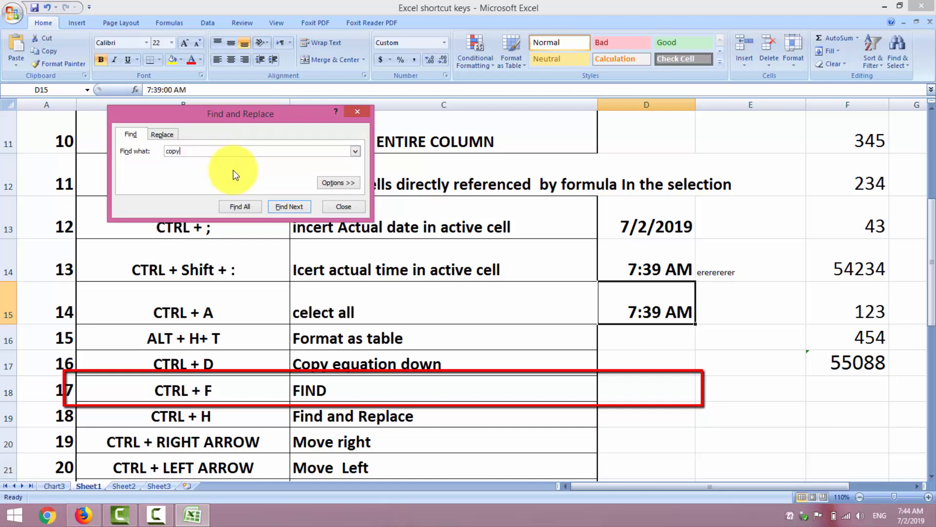
pyautogui.click(291, 206)
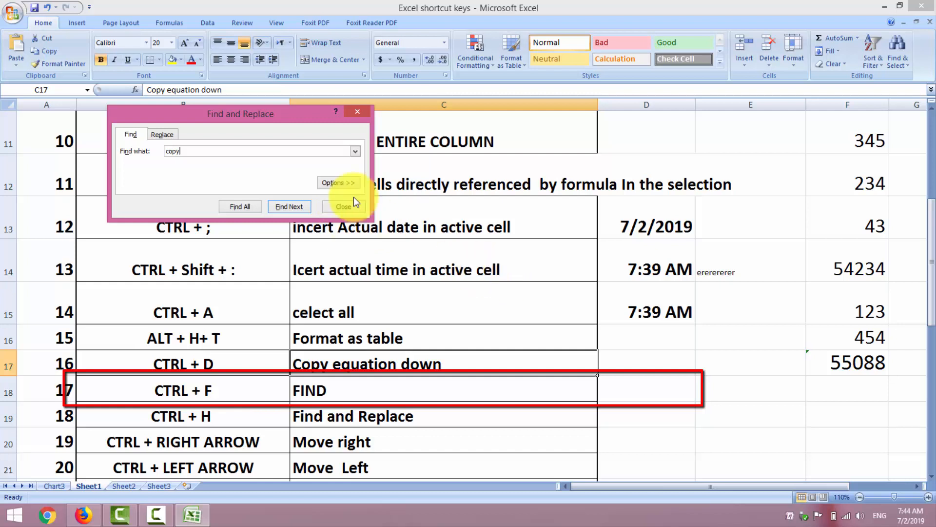
pyautogui.click(354, 109)
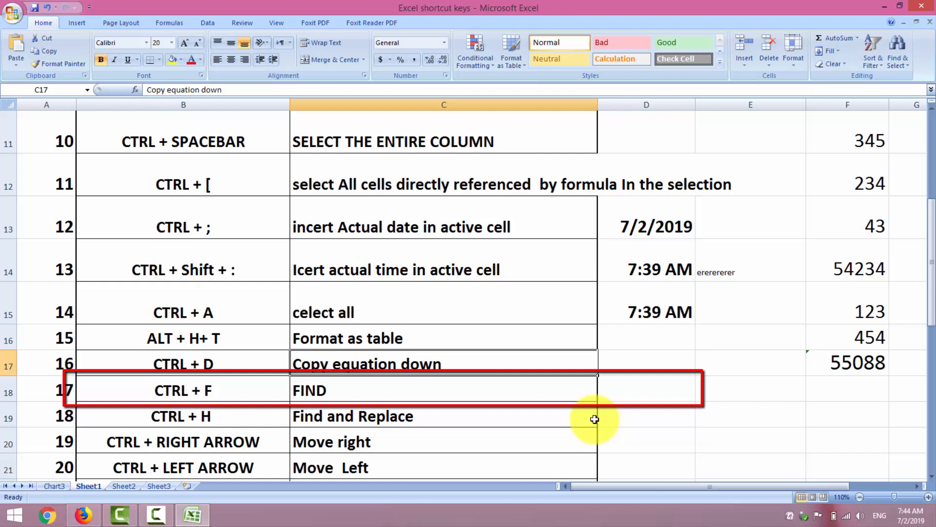
# Replace every occurrence of "copy" in the sheet with "copies".
pyautogui.click(652, 422)
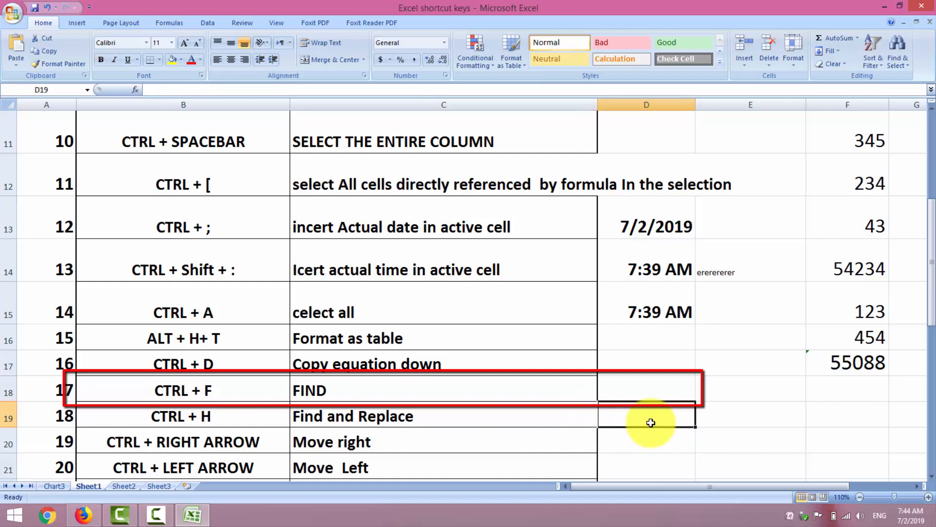
pyautogui.click(630, 317)
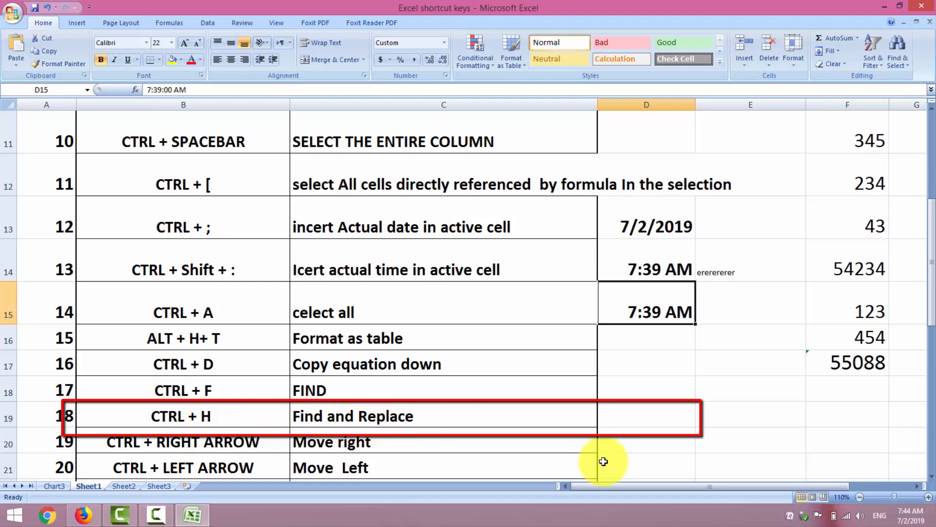
pyautogui.hotkey('ctrl', 'h')
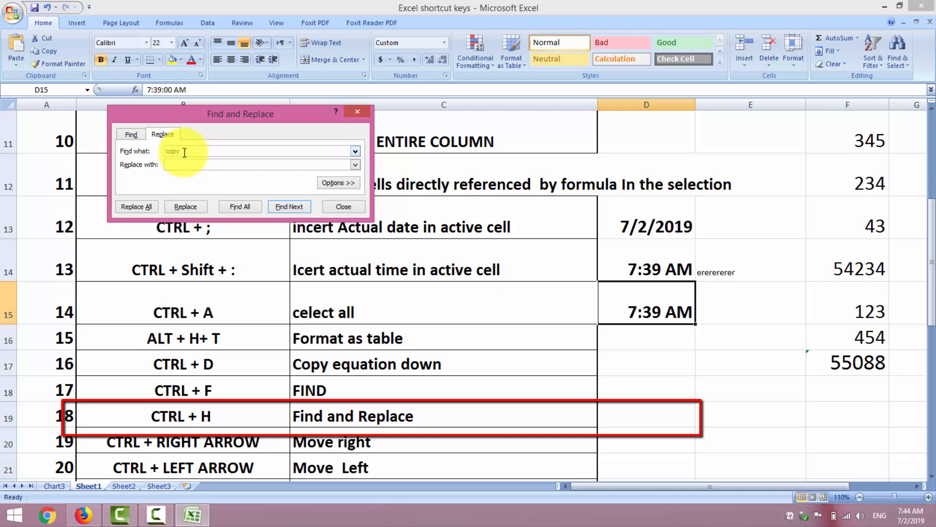
pyautogui.write('copies')
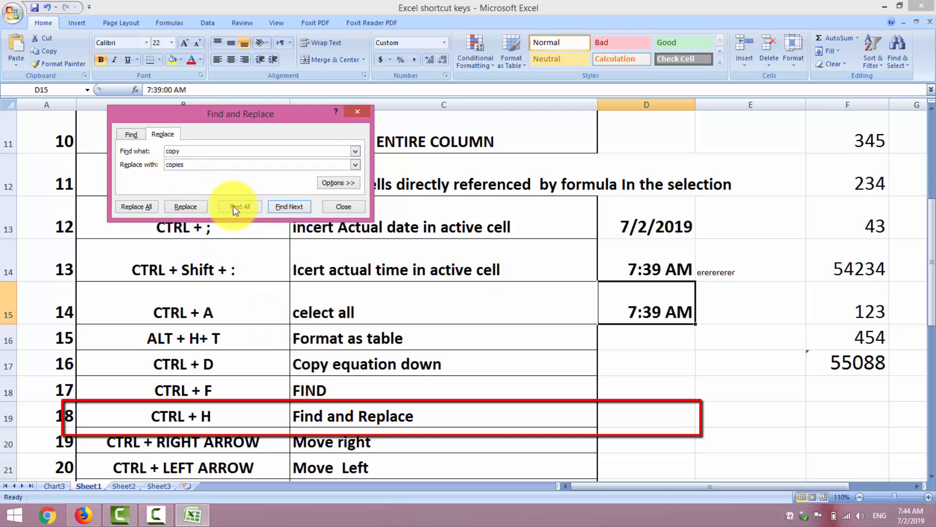
pyautogui.click(199, 209)
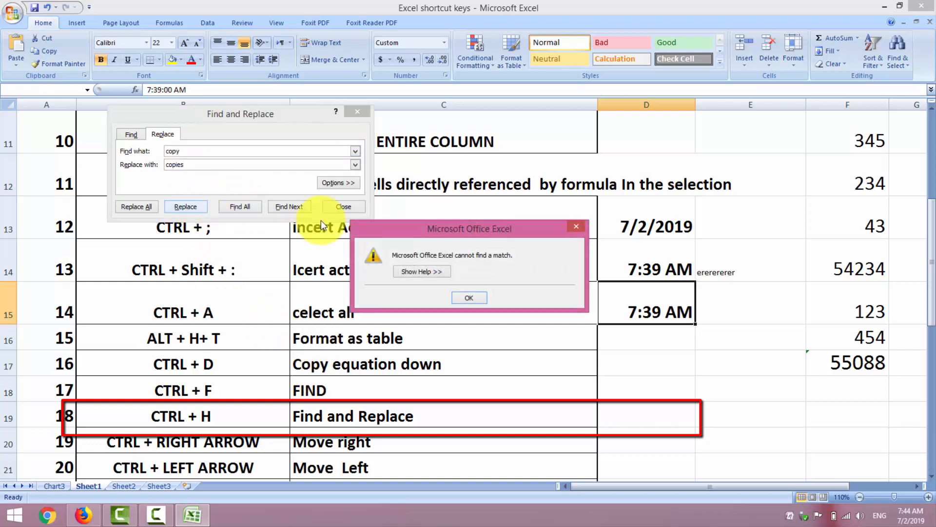
pyautogui.click(467, 298)
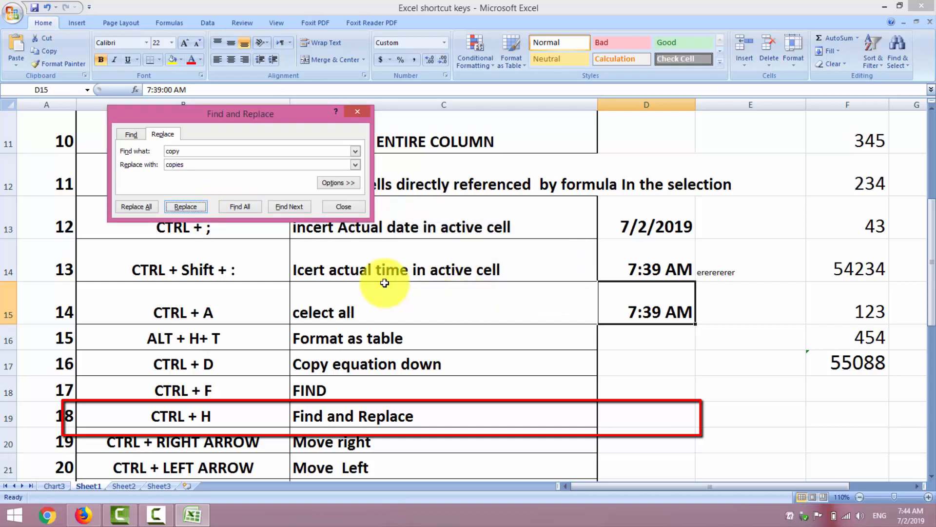
pyautogui.click(138, 202)
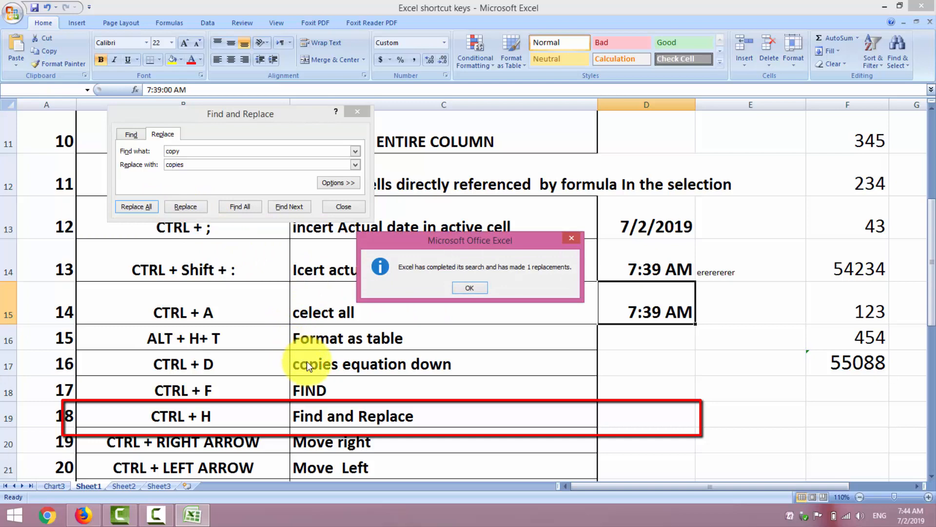
pyautogui.click(479, 288)
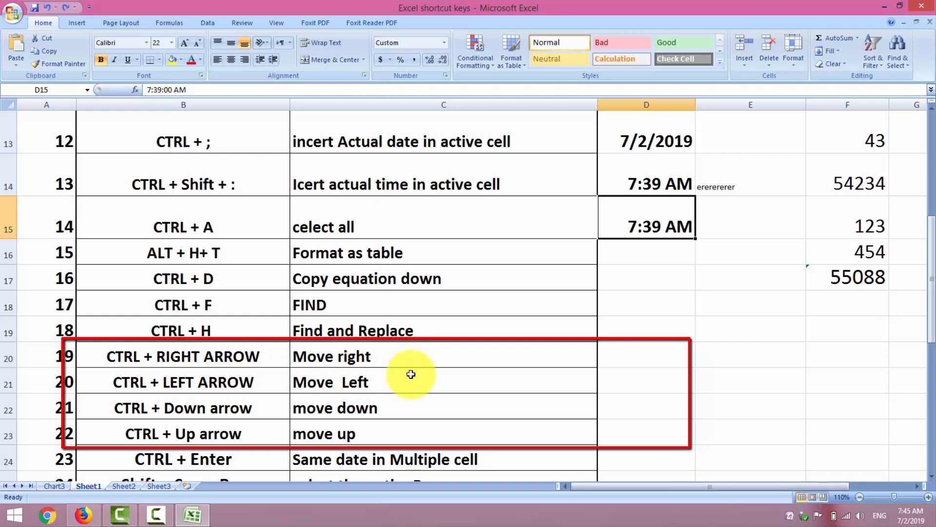
# Jump along row 15 from D15 through F15 to the sheet's last column, and return by data edges to column A.
pyautogui.hotkey('ctrl', 'Right')
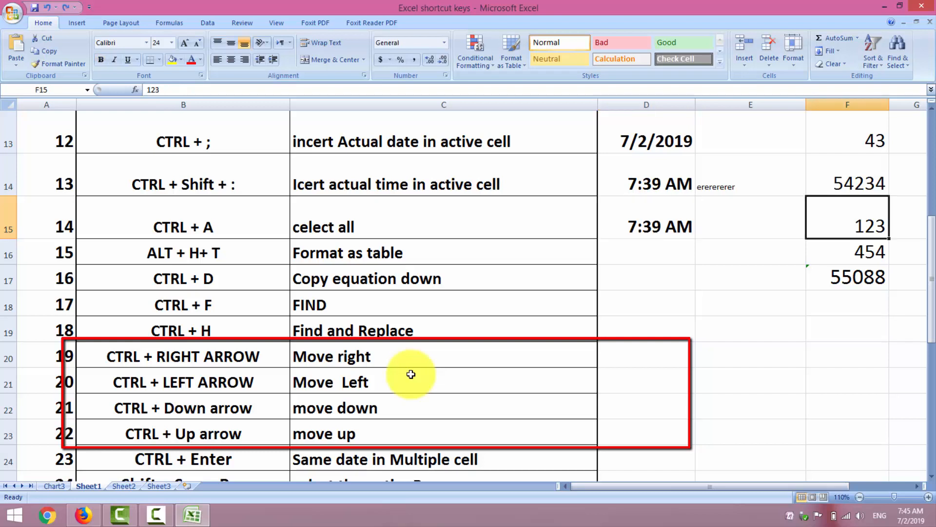
pyautogui.hotkey('ctrl', 'Right')
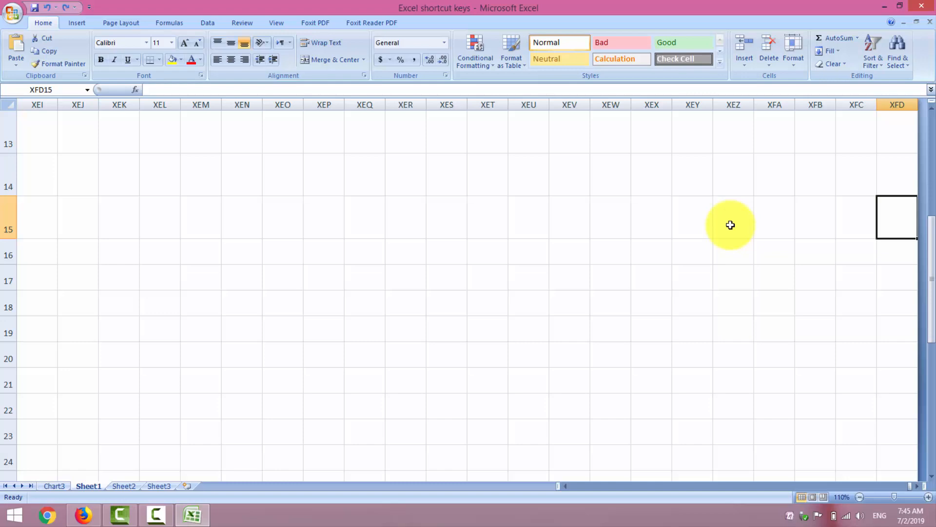
pyautogui.hotkey('ctrl', 'Left')
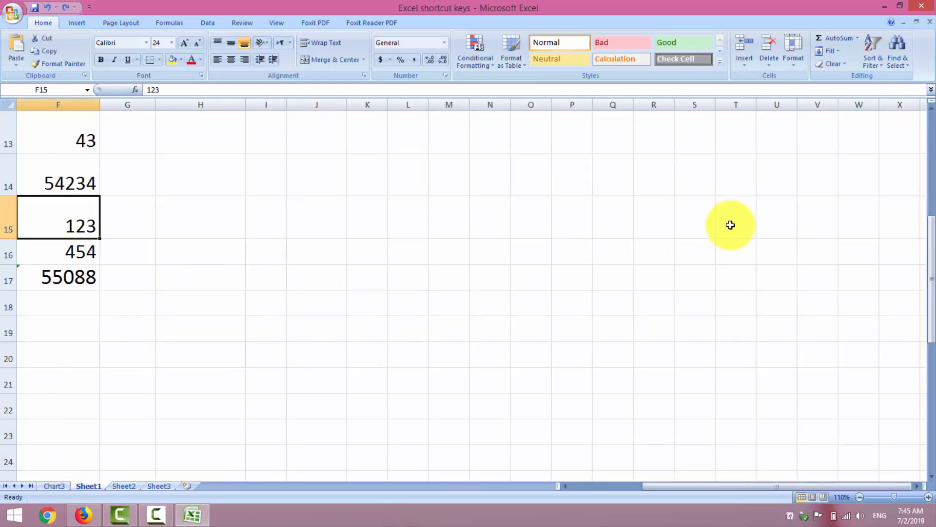
pyautogui.hotkey('ctrl', 'Left')
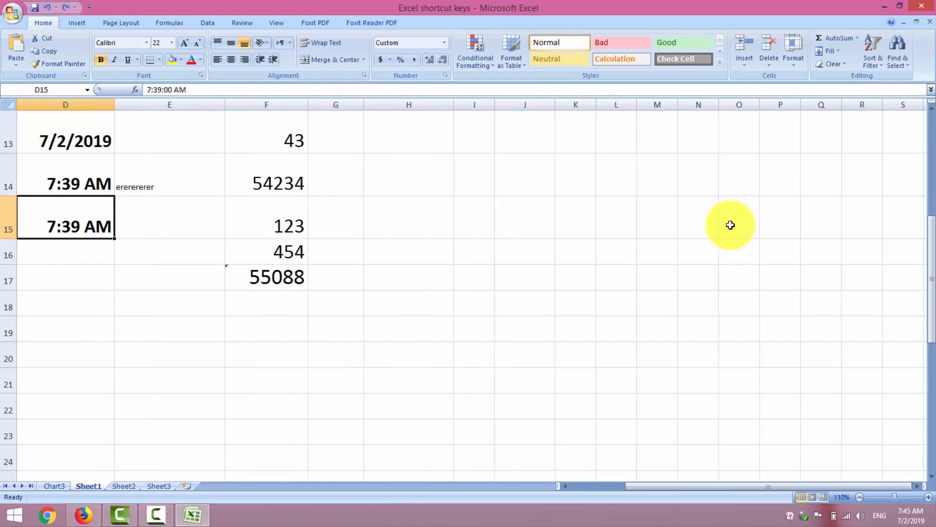
pyautogui.hotkey('ctrl', 'Left')
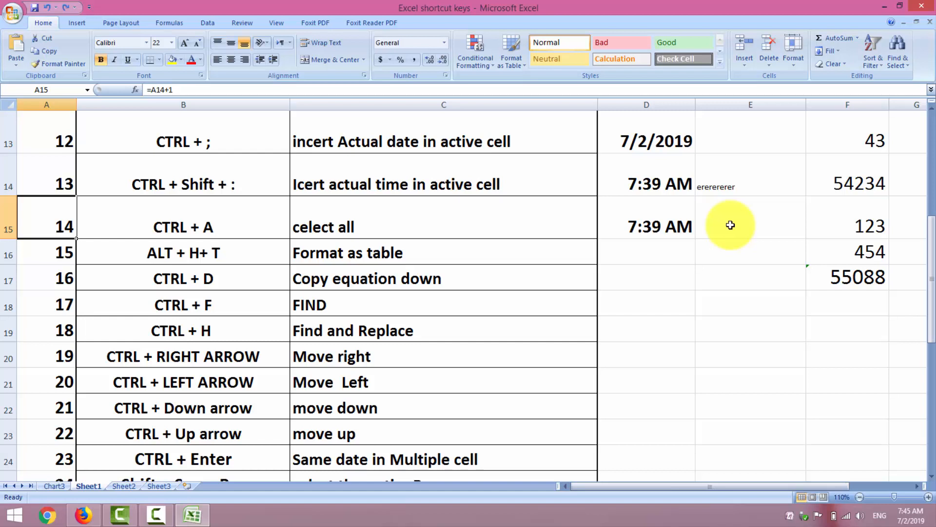
# Jump through column A between the first number, the last number and the sheet's final row, ending at A2.
pyautogui.hotkey('ctrl', 'Up')
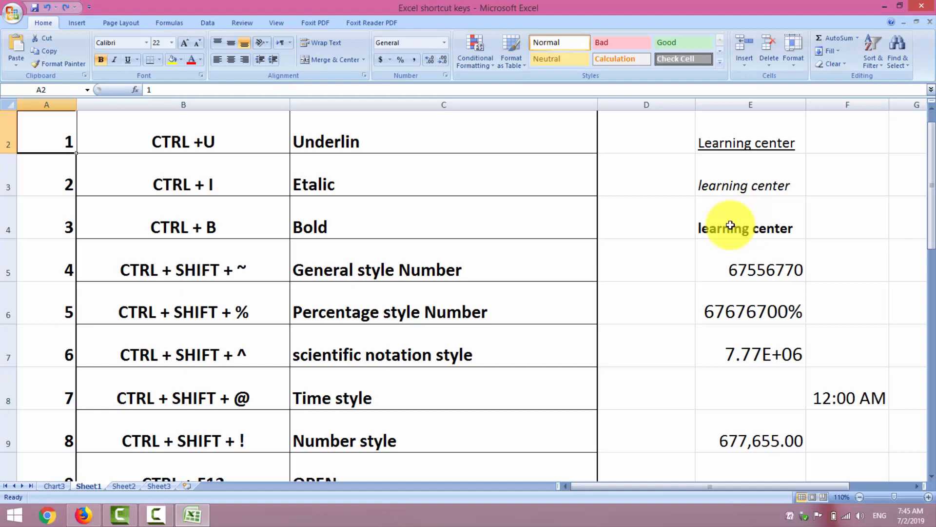
pyautogui.hotkey('ctrl', 'Down')
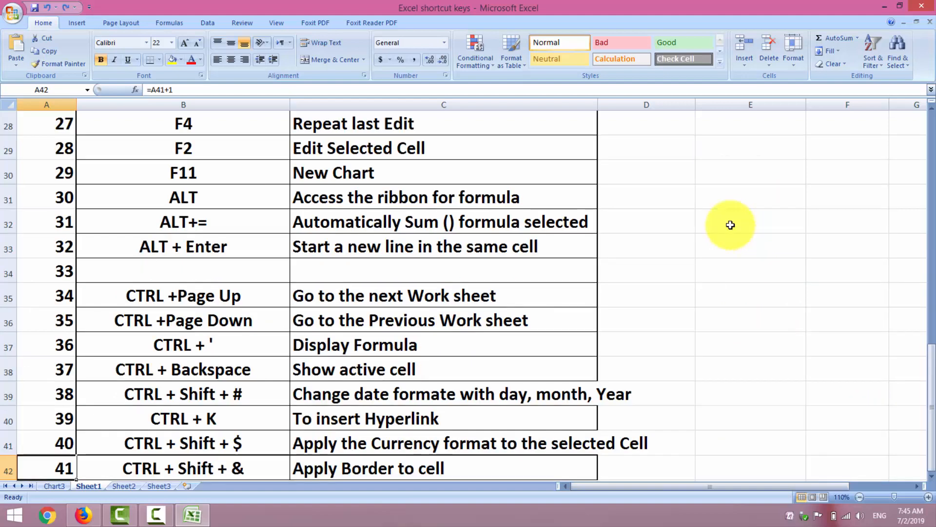
pyautogui.hotkey('ctrl', 'Down')
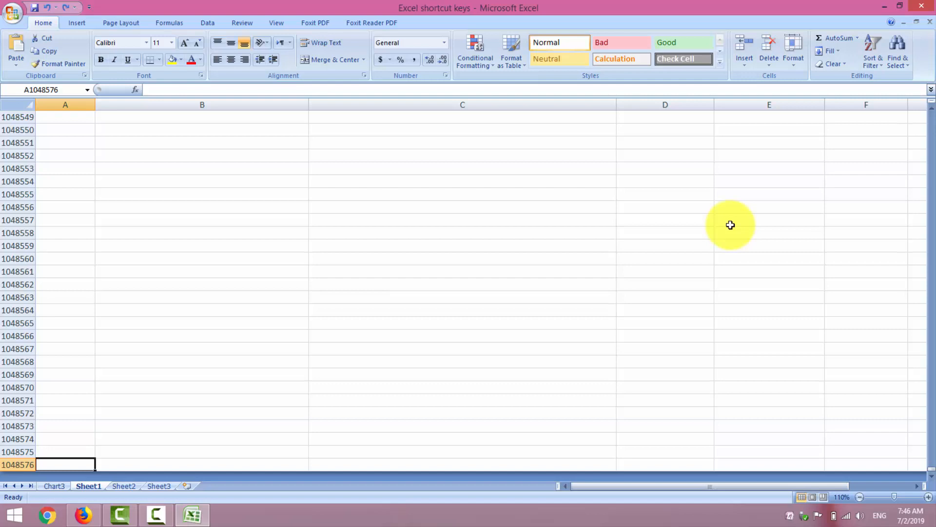
pyautogui.hotkey('ctrl', 'Up')
pyautogui.hotkey('ctrl', 'Up')
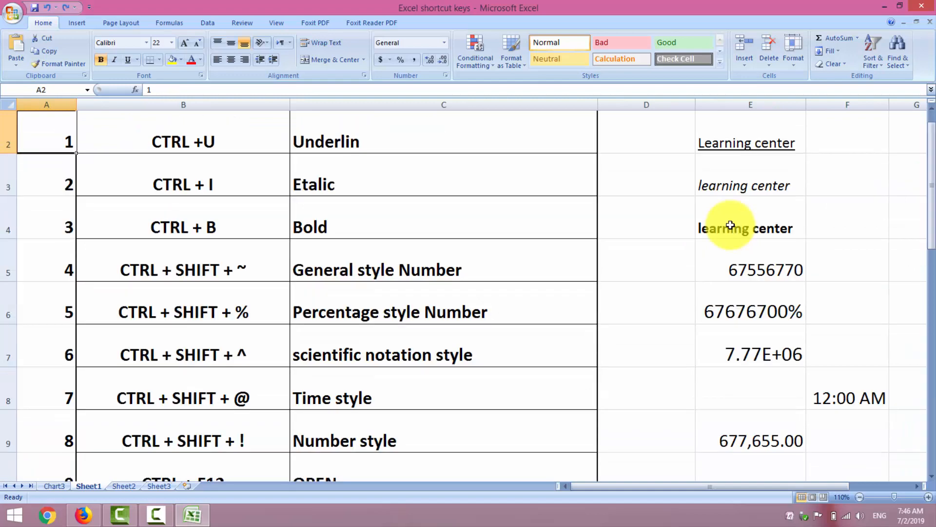
# Move the active cell down column A one row at a time from A2 to A24.
pyautogui.press('Down')
pyautogui.press('Down')
pyautogui.press('Down')
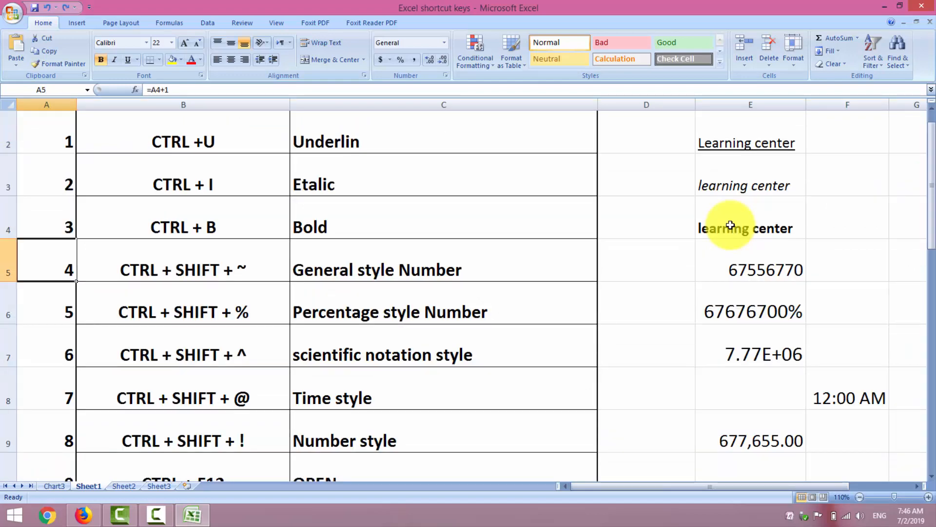
pyautogui.press('Down')
pyautogui.press('Down')
pyautogui.press('Down')
pyautogui.press('Down')
pyautogui.press('Down')
pyautogui.press('Down')
pyautogui.press('Down')
pyautogui.press('Down')
pyautogui.press('Down')
pyautogui.press('Down')
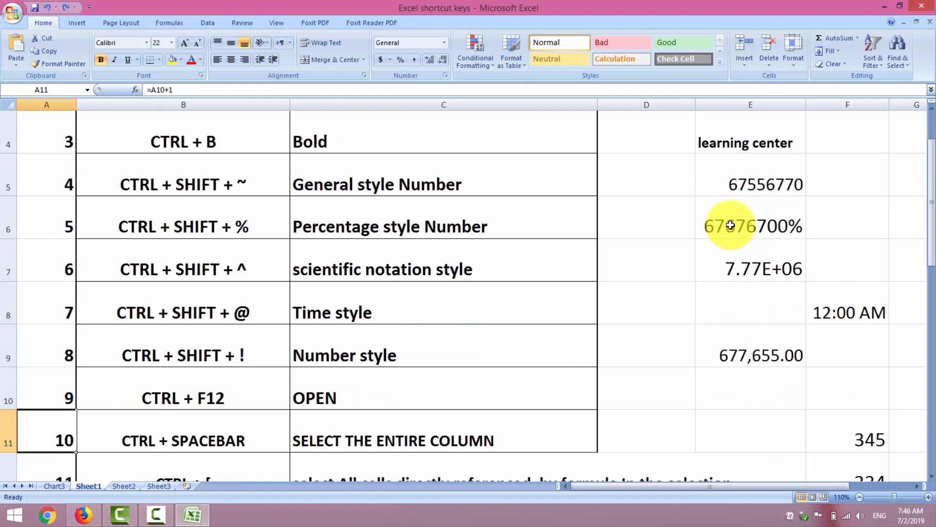
pyautogui.press('Down')
pyautogui.press('Down')
pyautogui.press('Down')
pyautogui.press('Down')
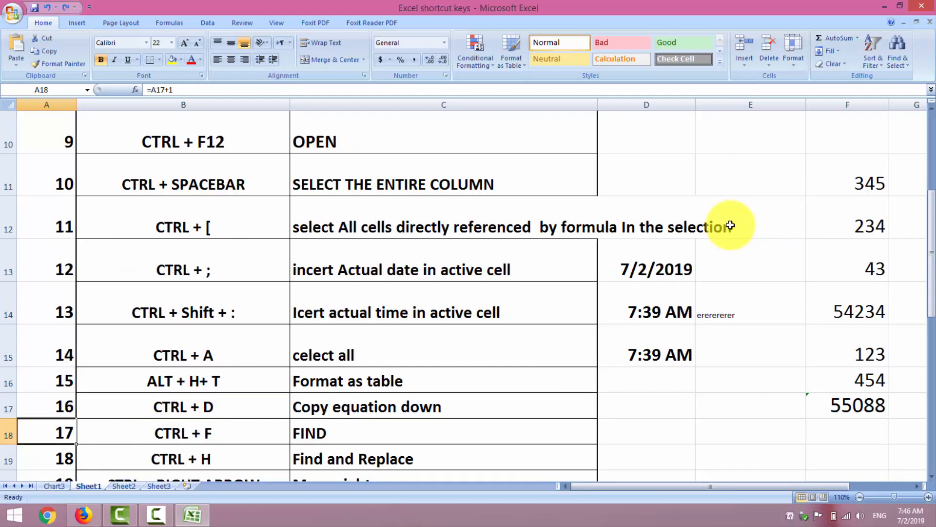
pyautogui.press('Down')
pyautogui.press('Down')
pyautogui.press('Down')
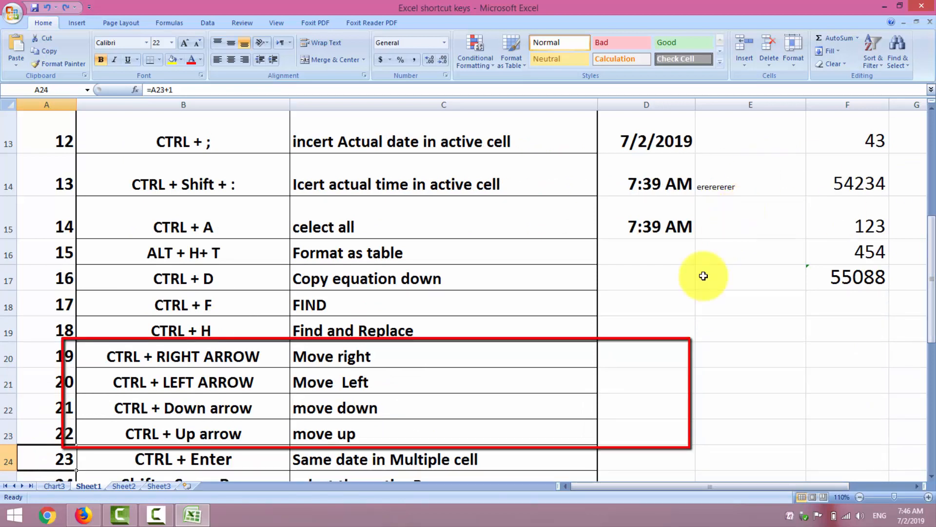
pyautogui.click(653, 353)
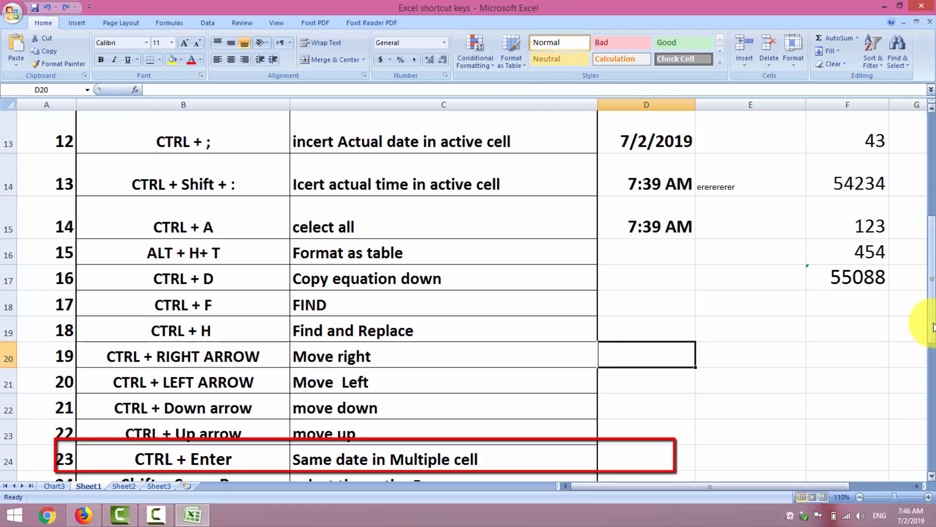
pyautogui.moveTo(933, 327); pyautogui.dragTo(932, 337)
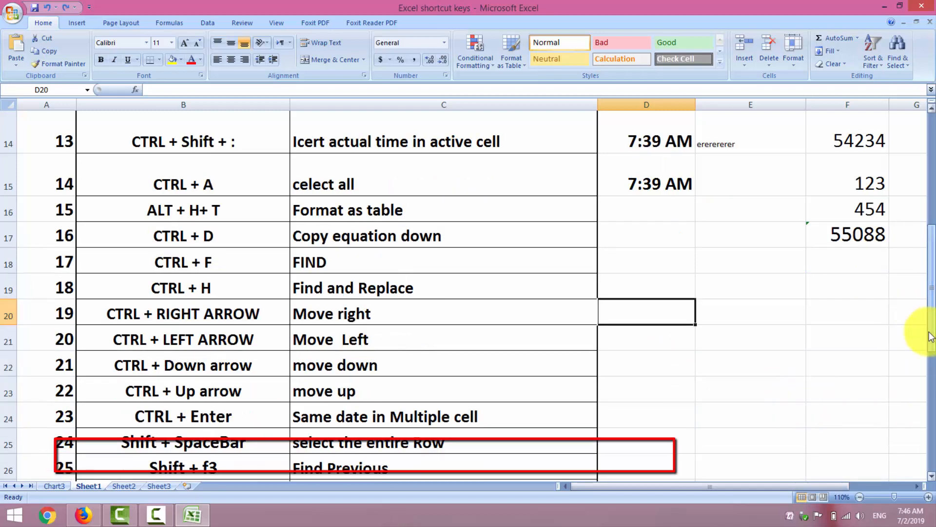
pyautogui.click(623, 251)
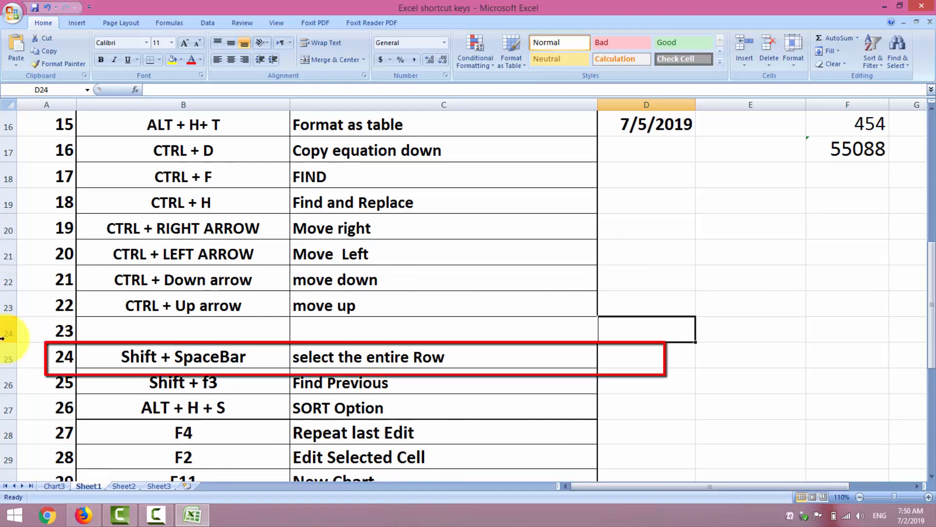
# Select the entire row 24 starting from cell A24, and return to the single cell B24.
pyautogui.click(43, 338)
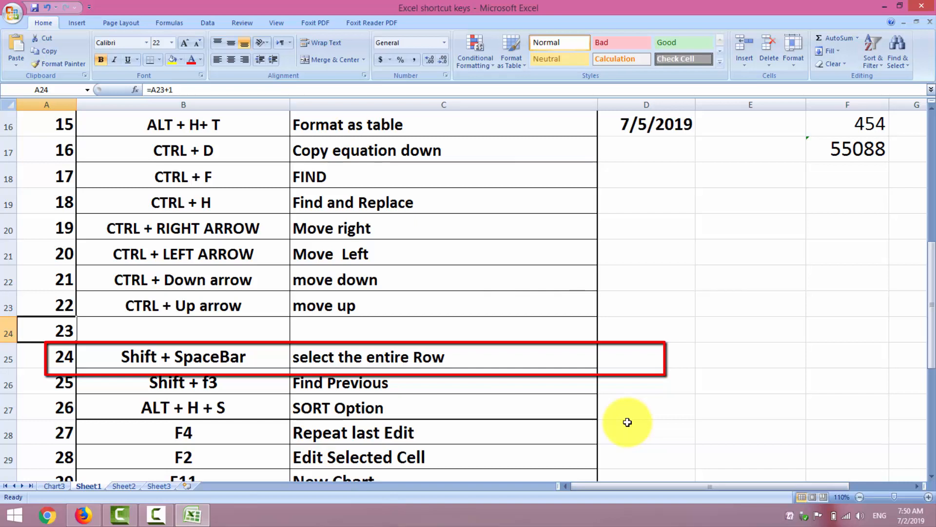
pyautogui.hotkey('shift', 'space')
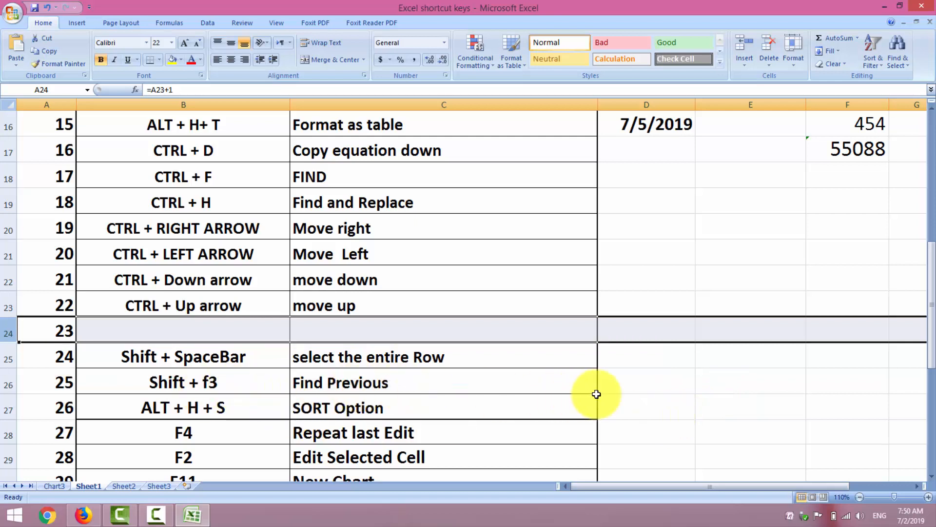
pyautogui.click(224, 325)
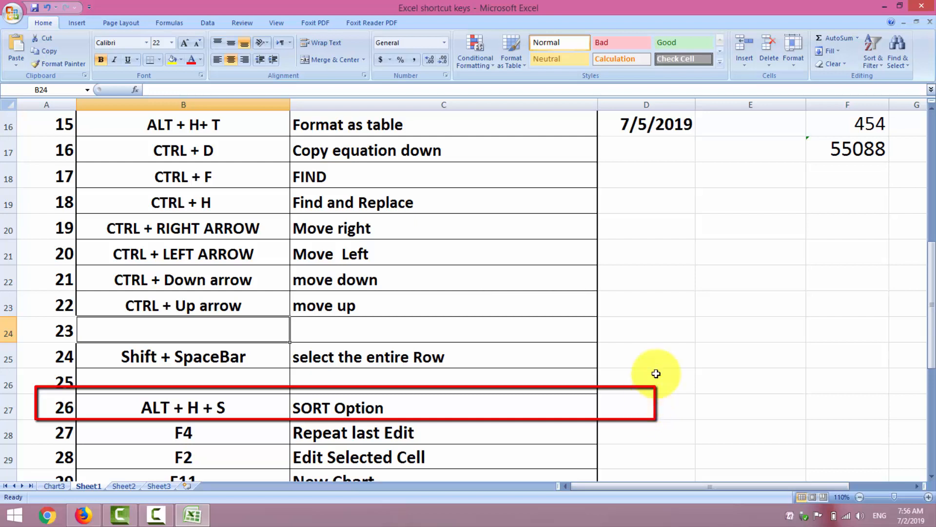
# Enter the sample numbers 2, 4, 5, 6, 7, 8 and 9 down cells D21 to D27.
pyautogui.click(681, 294)
pyautogui.click(670, 242)
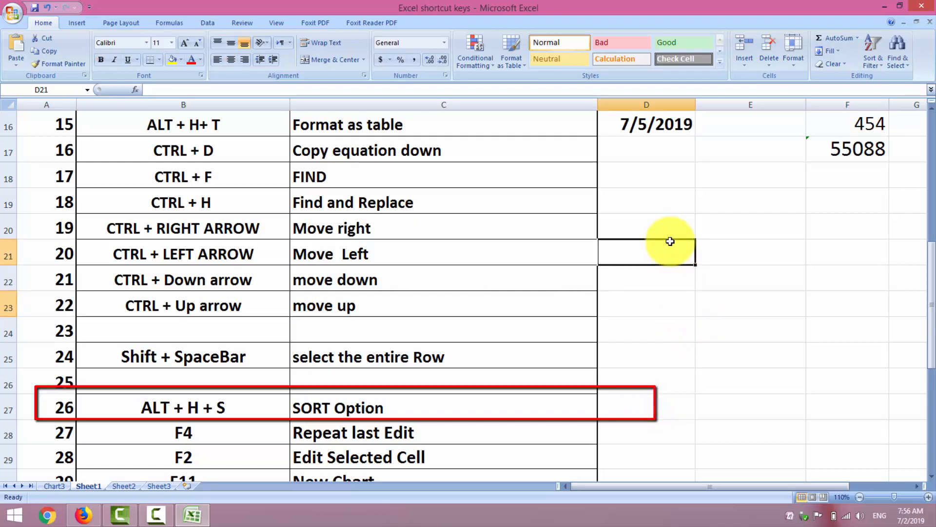
pyautogui.write('2')
pyautogui.press('Left')
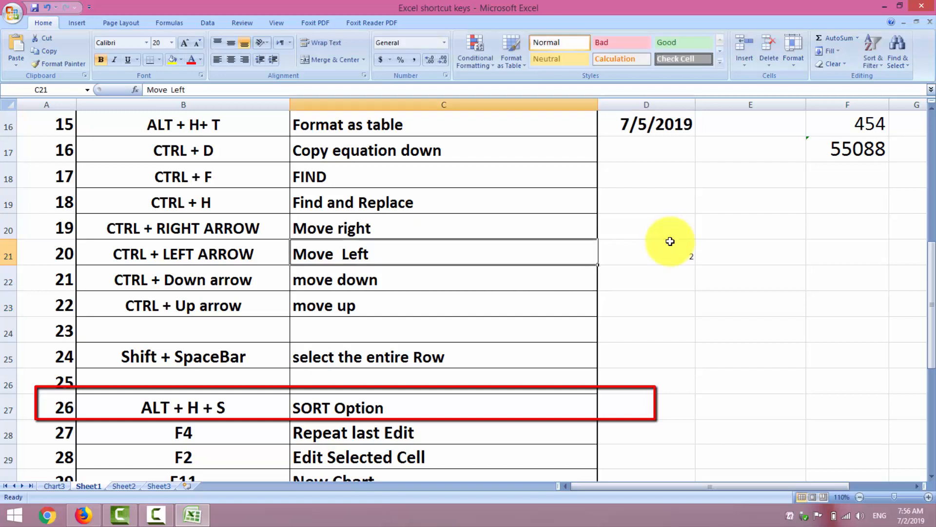
pyautogui.press('Down')
pyautogui.press('Right')
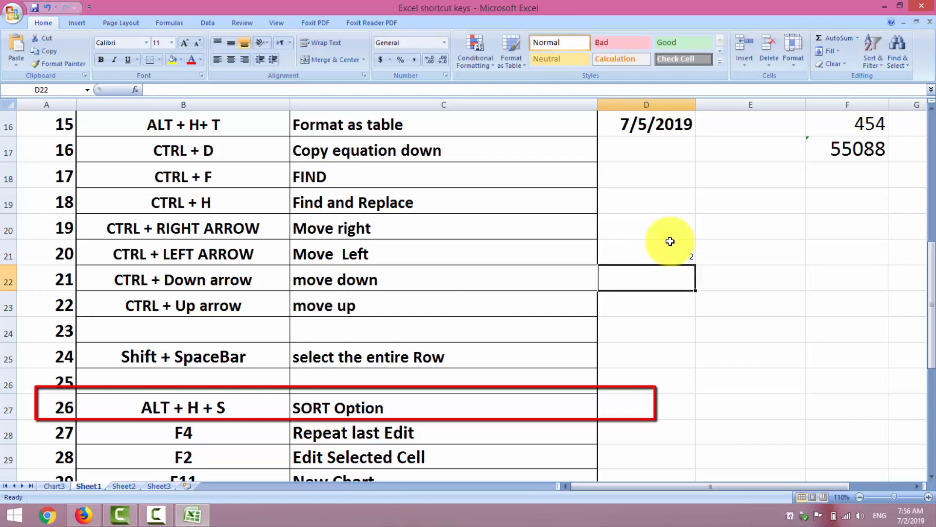
pyautogui.write('4')
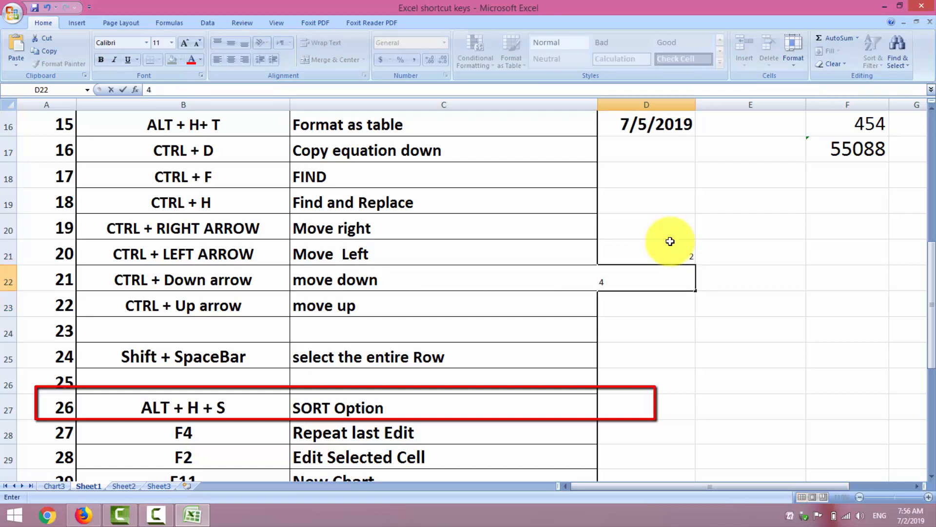
pyautogui.press('Return')
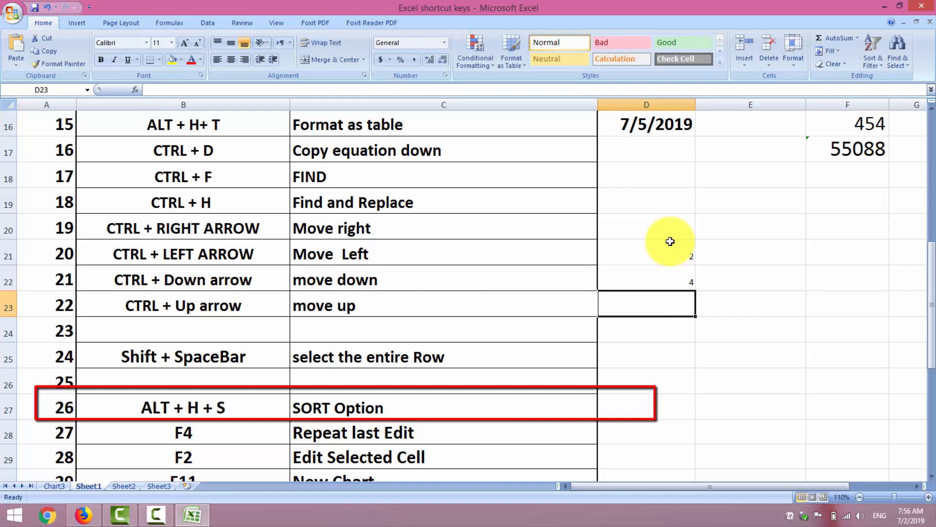
pyautogui.write('5')
pyautogui.press('Return')
pyautogui.write('6')
pyautogui.press('Return')
pyautogui.write('7')
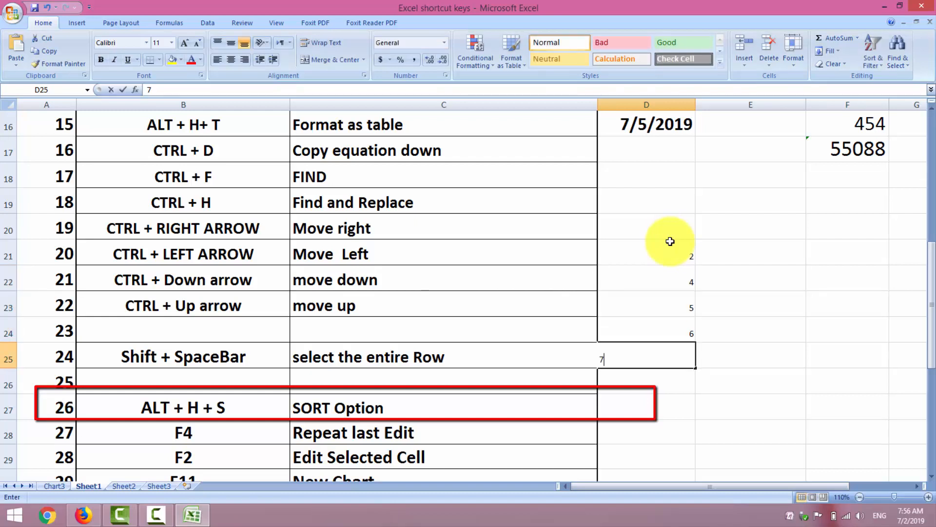
pyautogui.press('Return')
pyautogui.write('8')
pyautogui.press('Return')
pyautogui.write('9')
pyautogui.press('Return')
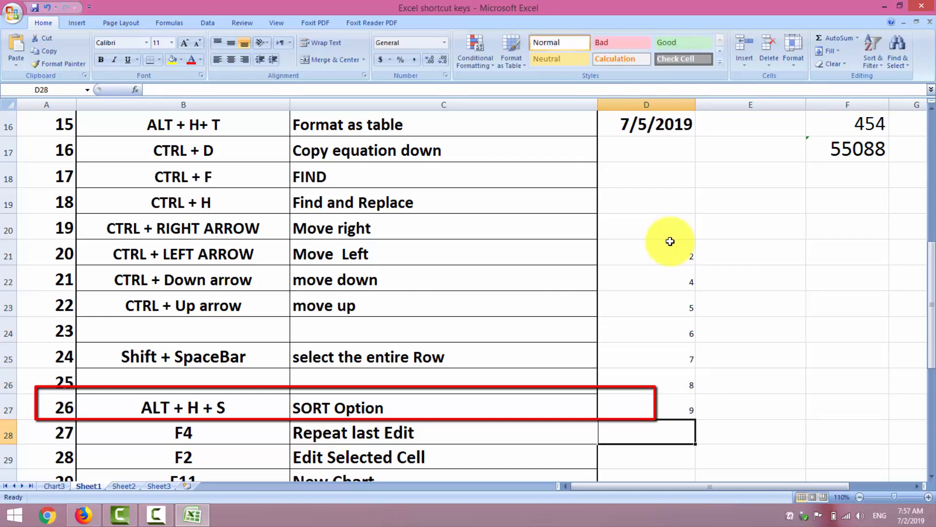
# Enlarge the font of the numbers in cells D21 to D27 to size 26.
pyautogui.moveTo(670, 241); pyautogui.dragTo(665, 409)
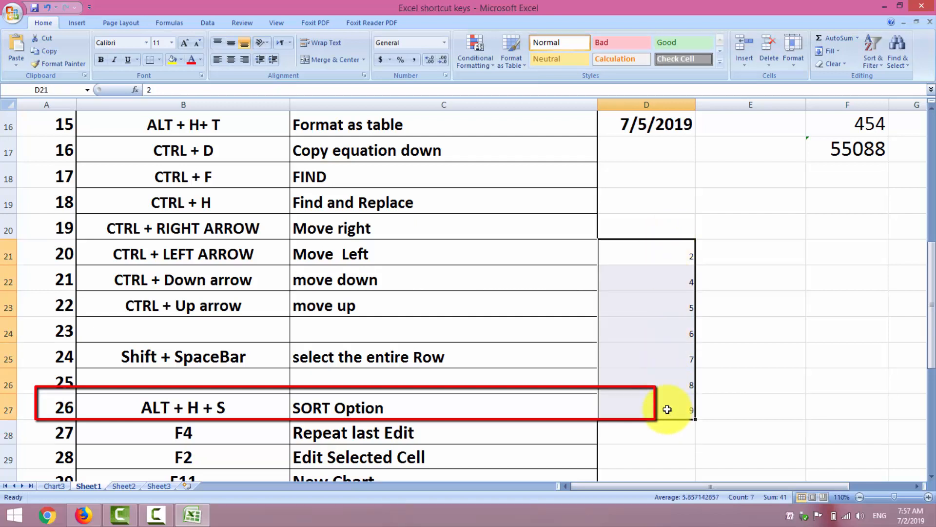
pyautogui.click(182, 43)
pyautogui.click(182, 43)
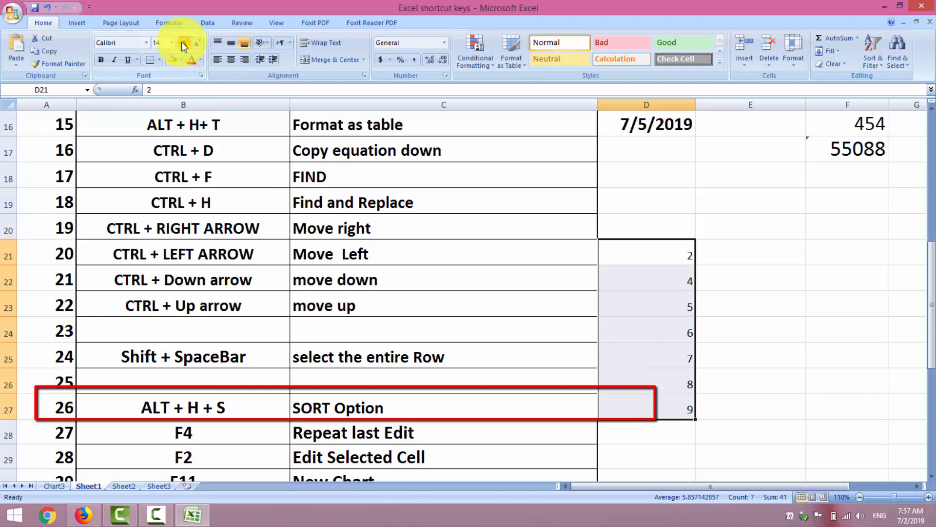
pyautogui.click(183, 43)
pyautogui.click(182, 43)
pyautogui.click(183, 43)
pyautogui.click(182, 42)
pyautogui.click(183, 43)
pyautogui.click(182, 43)
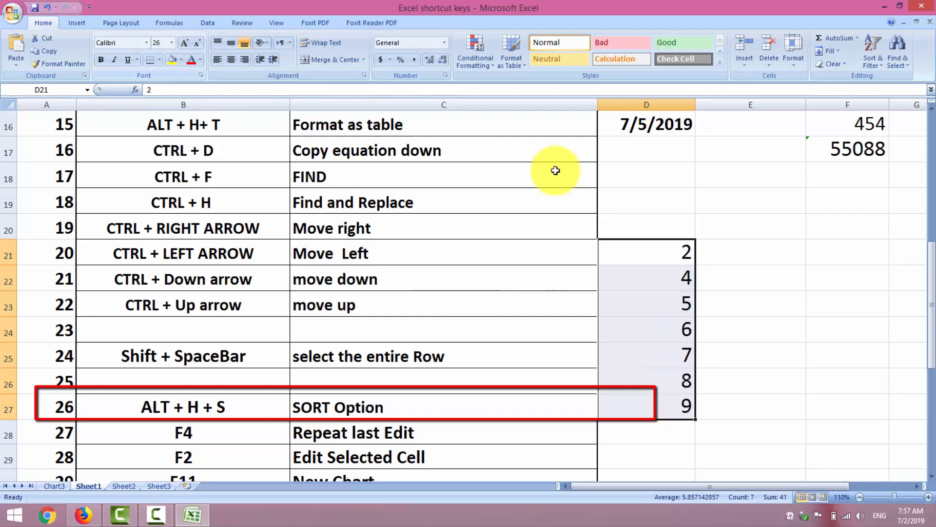
pyautogui.click(797, 345)
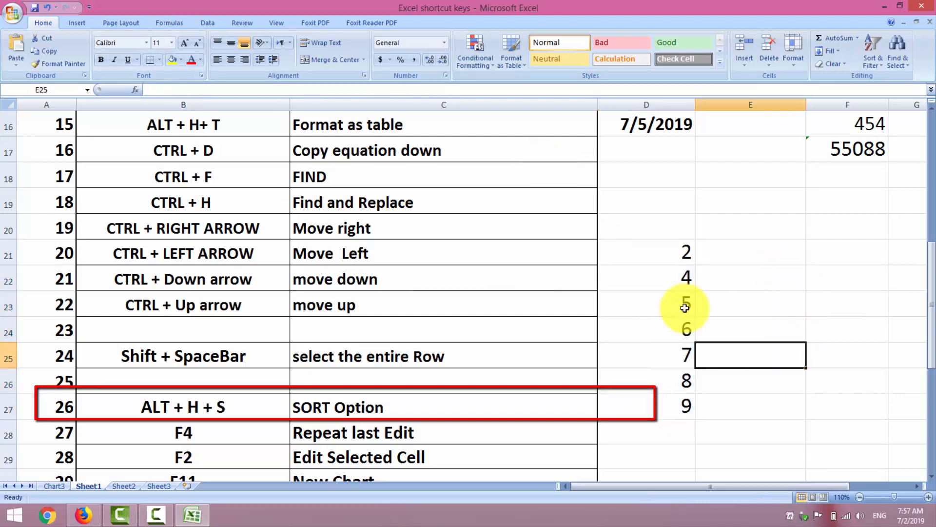
# Sort cells D21 to D27 from smallest to largest, continuing with the current selection only.
pyautogui.click(637, 259)
pyautogui.moveTo(636, 260); pyautogui.dragTo(648, 403)
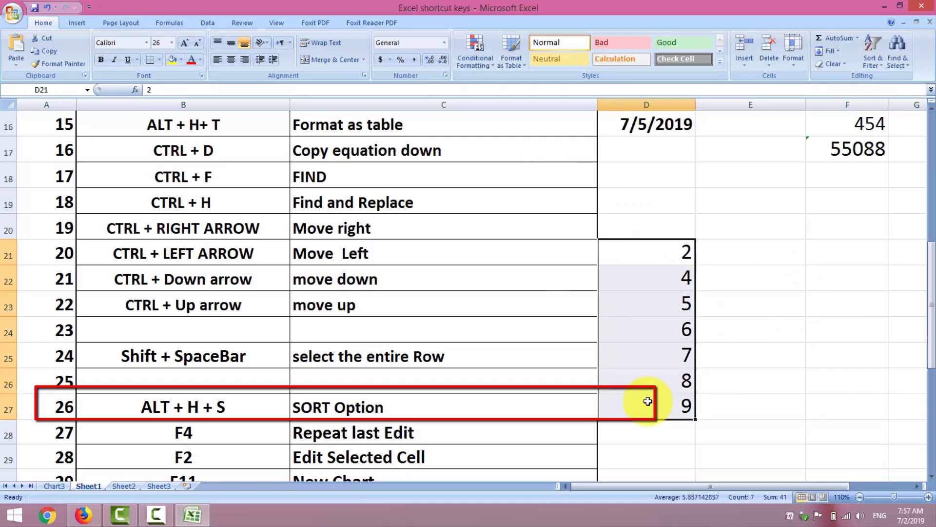
pyautogui.hotkey('alt', 'h')
pyautogui.press('s')
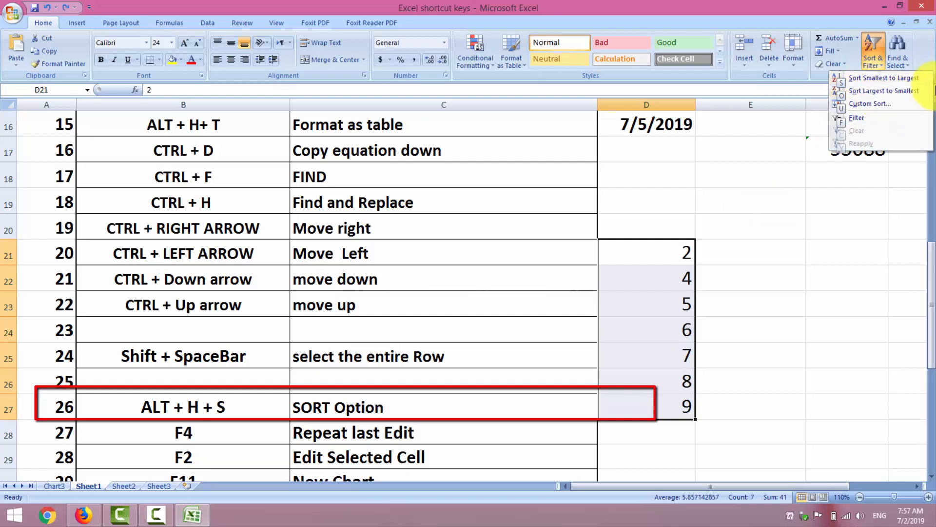
pyautogui.click(895, 78)
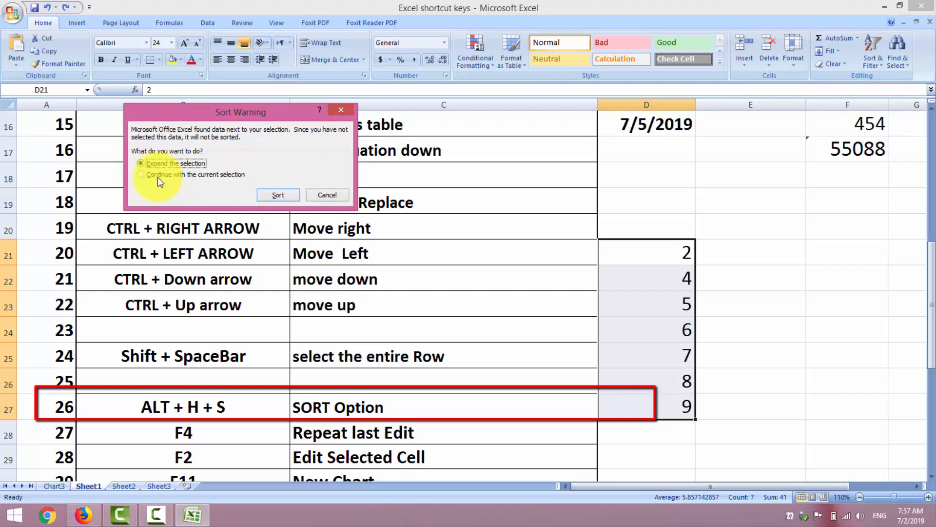
pyautogui.click(157, 178)
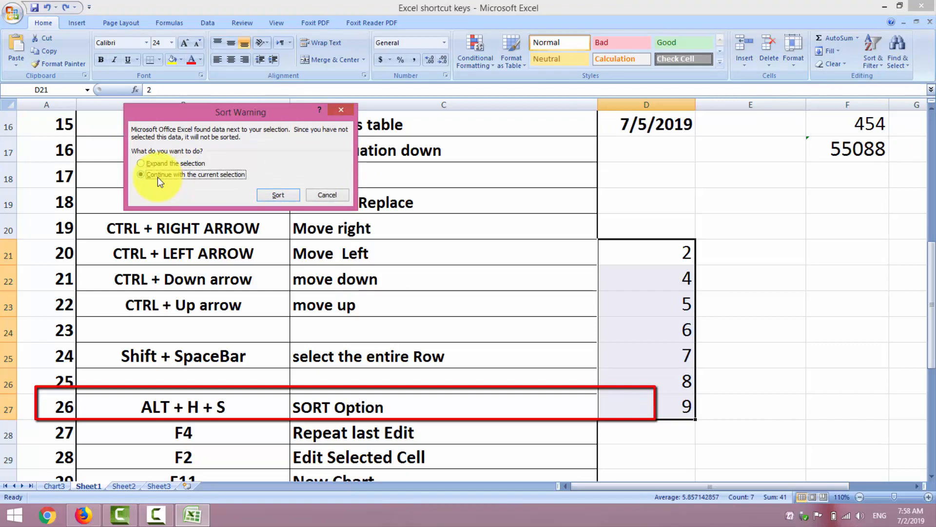
pyautogui.click(266, 197)
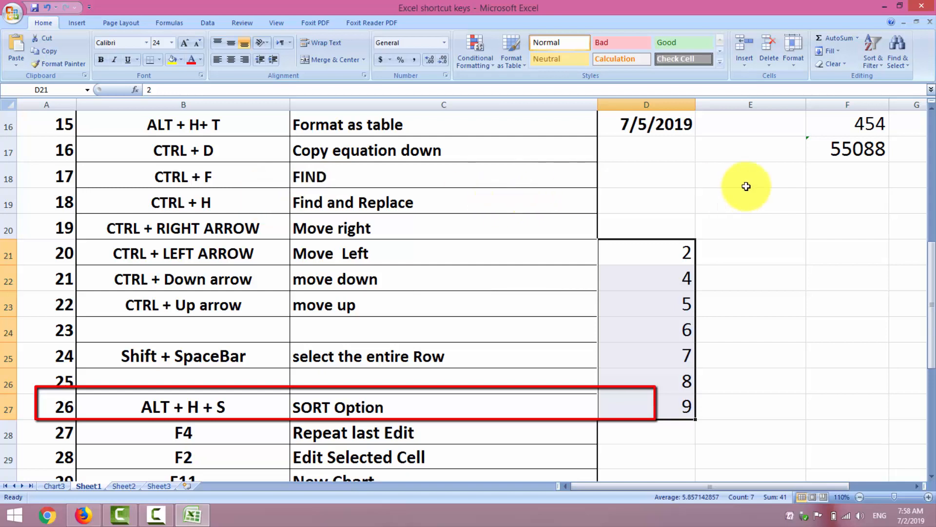
# Sort cells D21 to D27 from largest to smallest, continuing with the current selection only.
pyautogui.press('alt')
pyautogui.press('h')
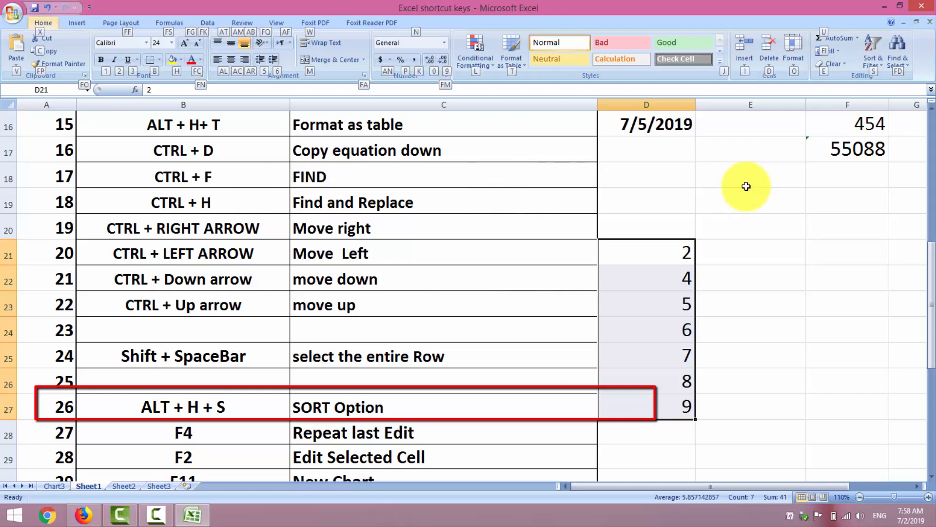
pyautogui.press('s')
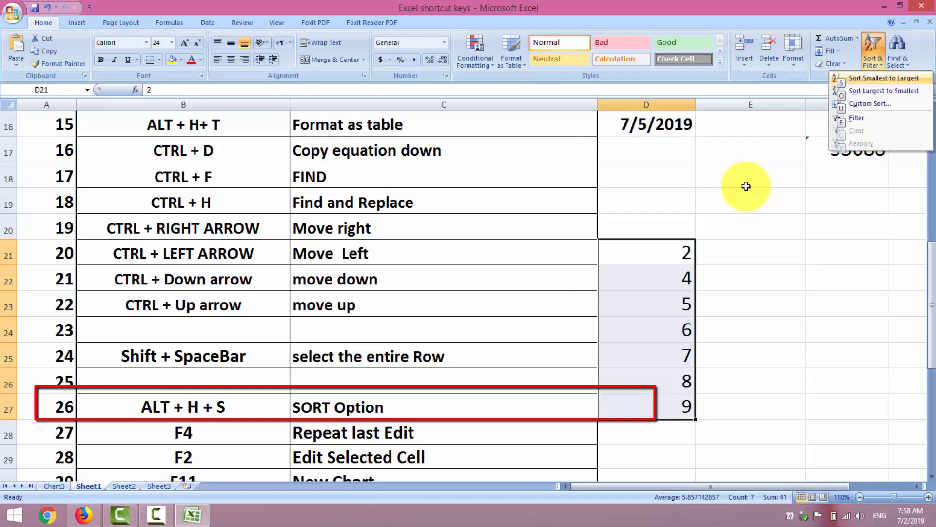
pyautogui.click(889, 91)
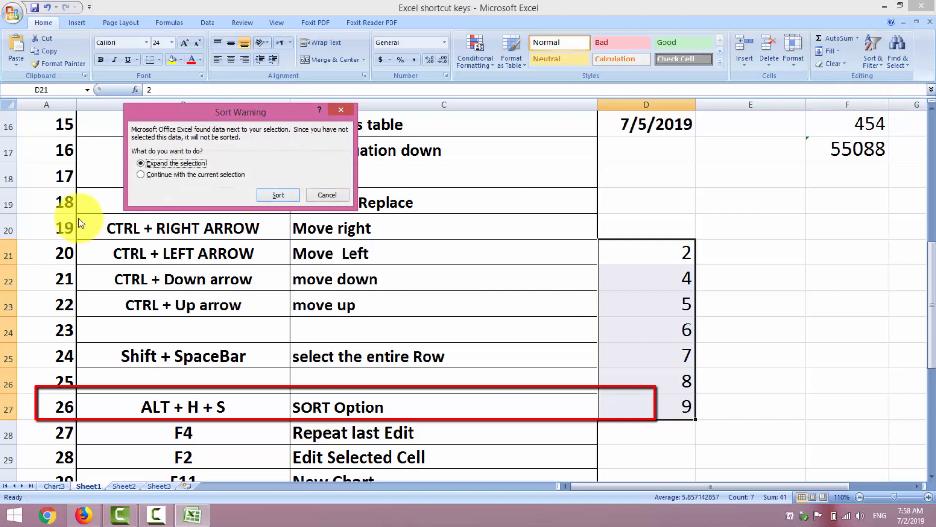
pyautogui.click(169, 177)
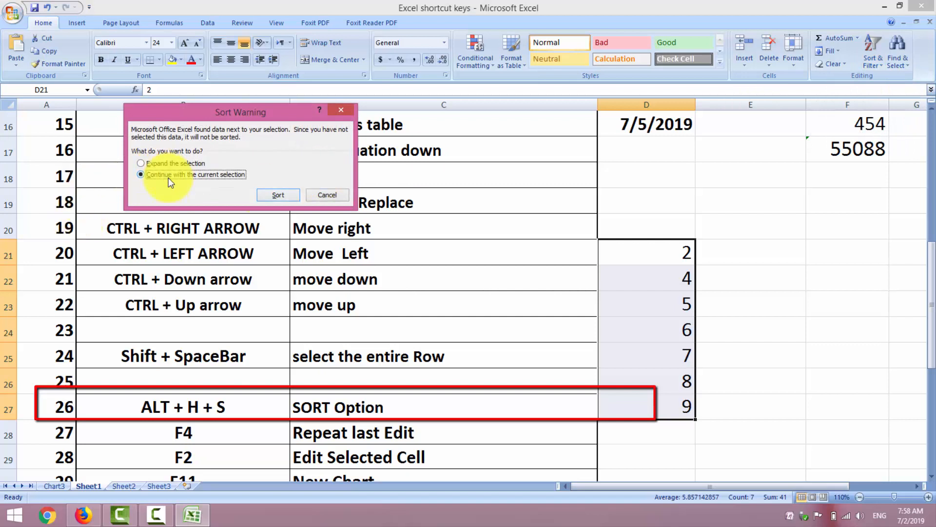
pyautogui.click(272, 198)
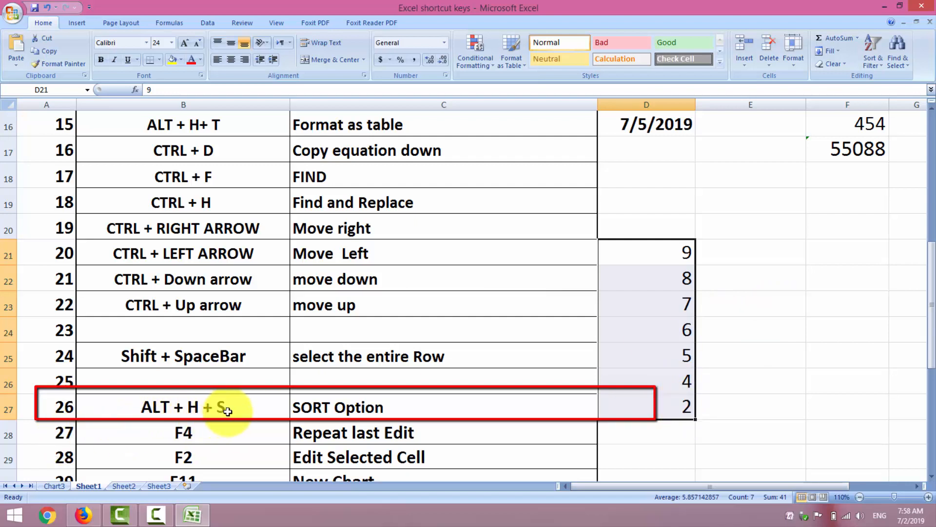
pyautogui.click(761, 347)
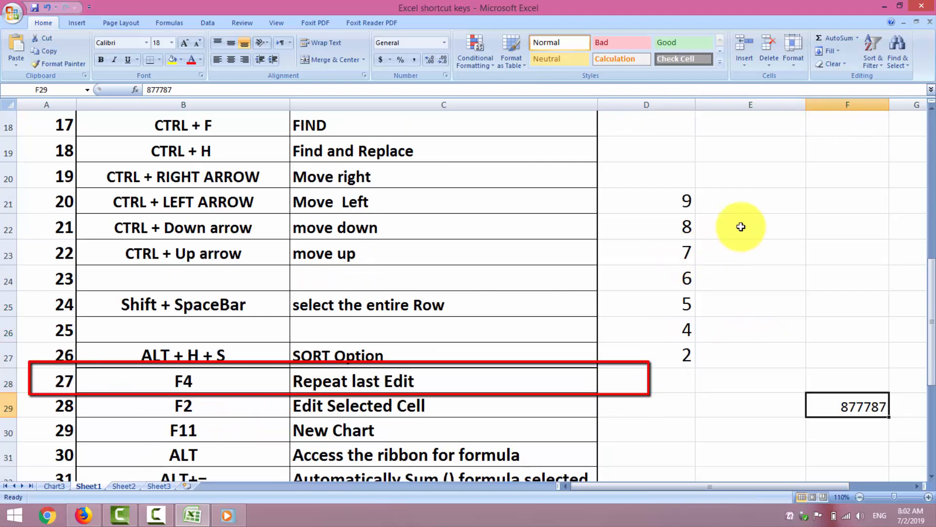
# Enter the sample numbers 2, 3, 4, 5, 6 and 7 down cells E21 to E26.
pyautogui.click(770, 207)
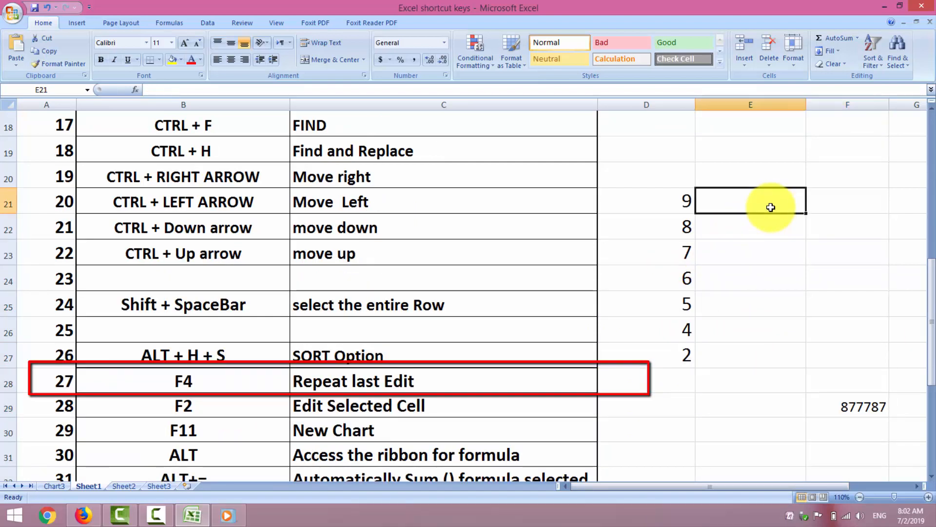
pyautogui.write('2')
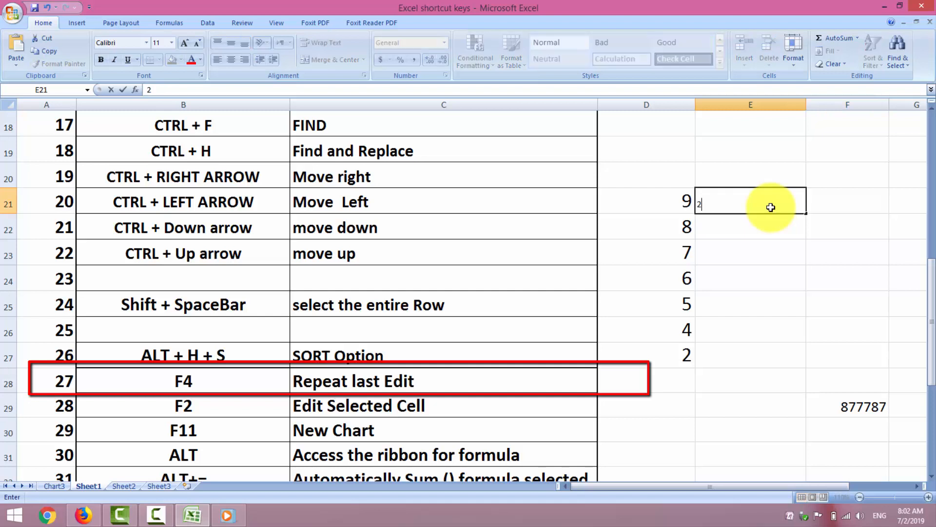
pyautogui.press('Return')
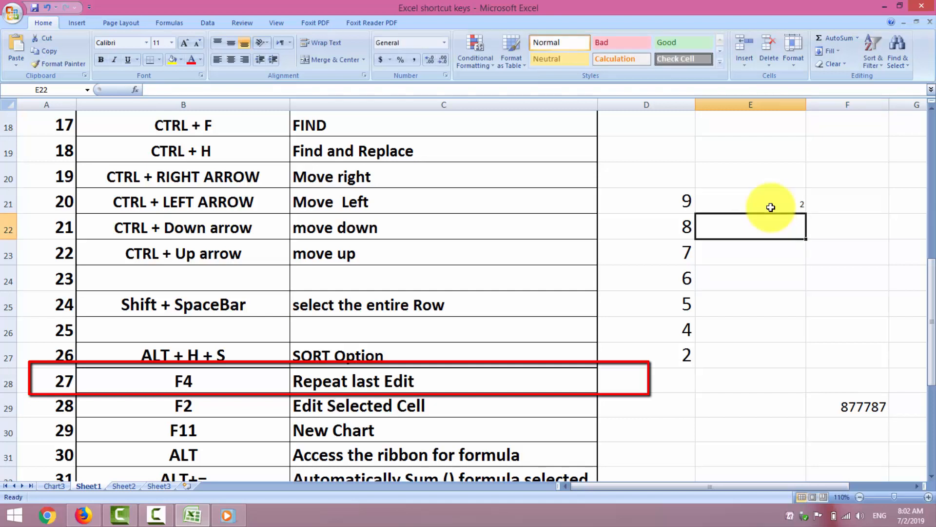
pyautogui.write('3')
pyautogui.press('Return')
pyautogui.write('4')
pyautogui.press('Return')
pyautogui.write('5')
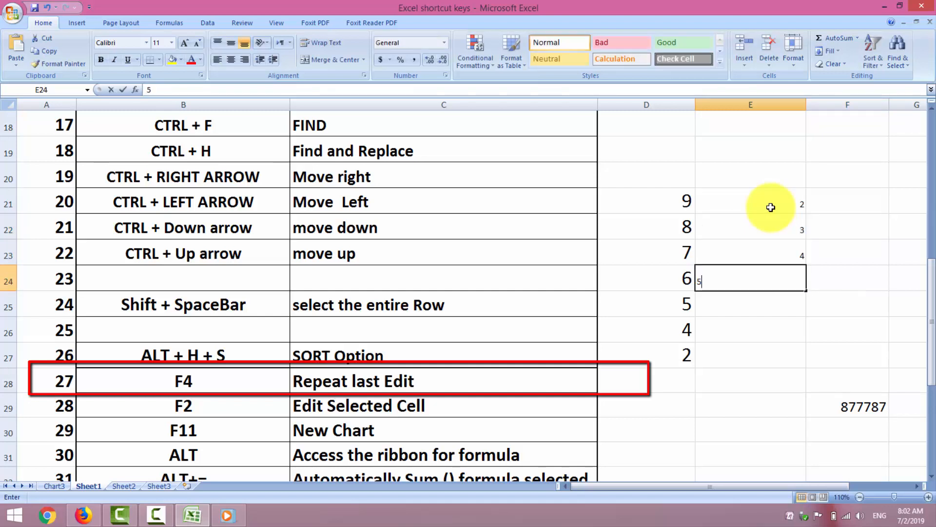
pyautogui.press('Return')
pyautogui.write('6')
pyautogui.press('Return')
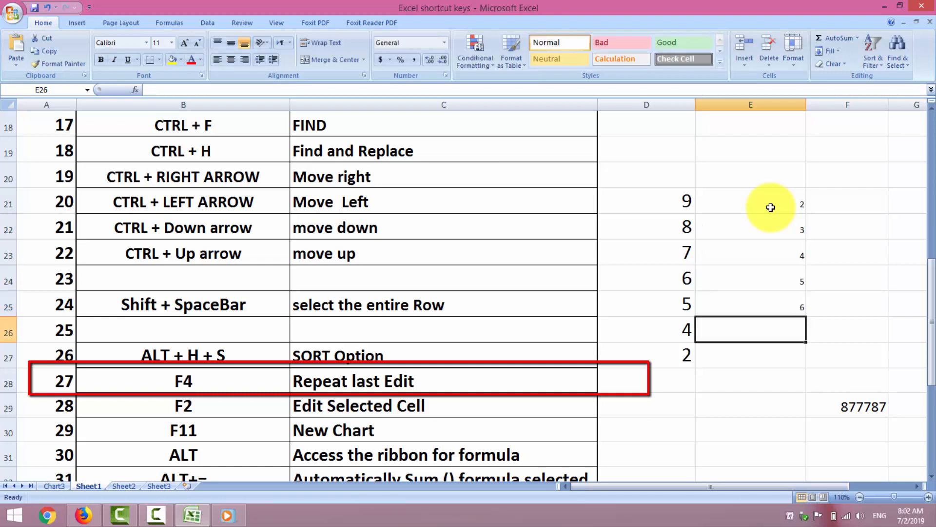
pyautogui.write('7')
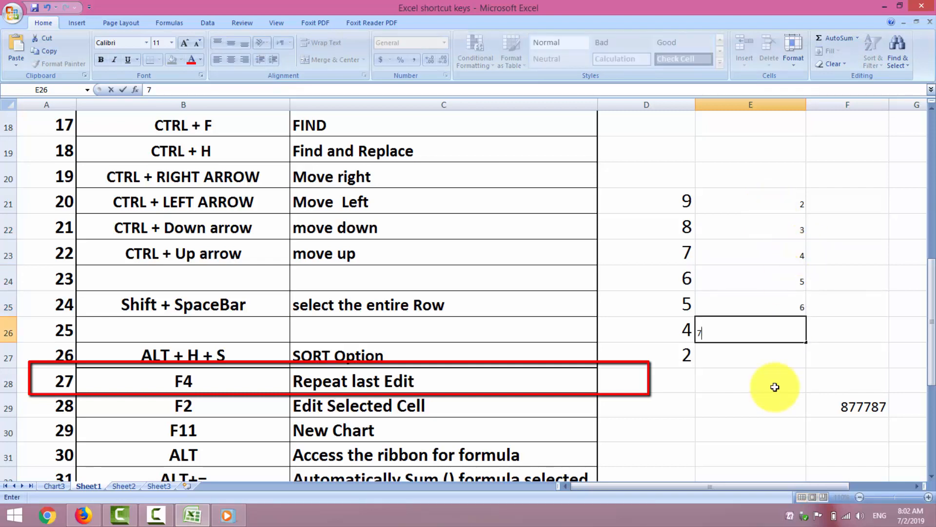
pyautogui.click(769, 419)
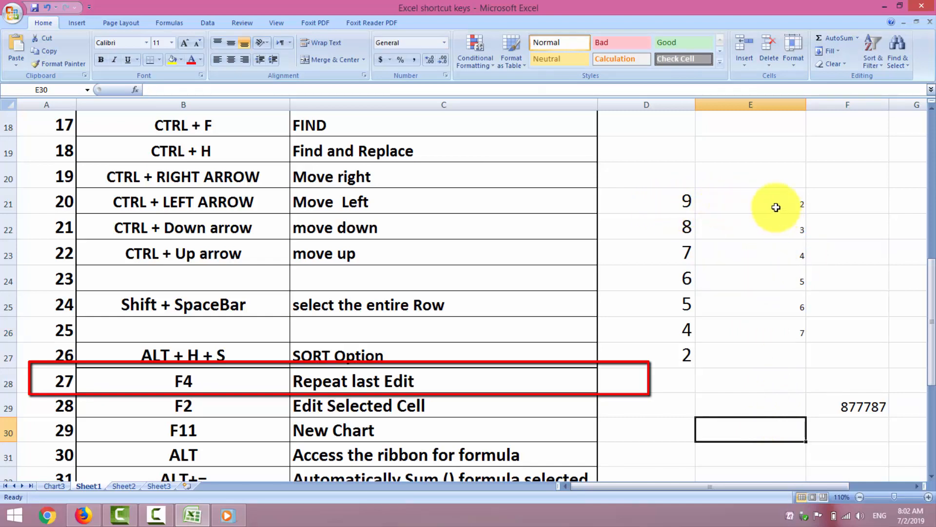
# Repeat the last edit on the numbers in cells E21 to E26.
pyautogui.moveTo(776, 208); pyautogui.dragTo(784, 327)
pyautogui.press('F4')
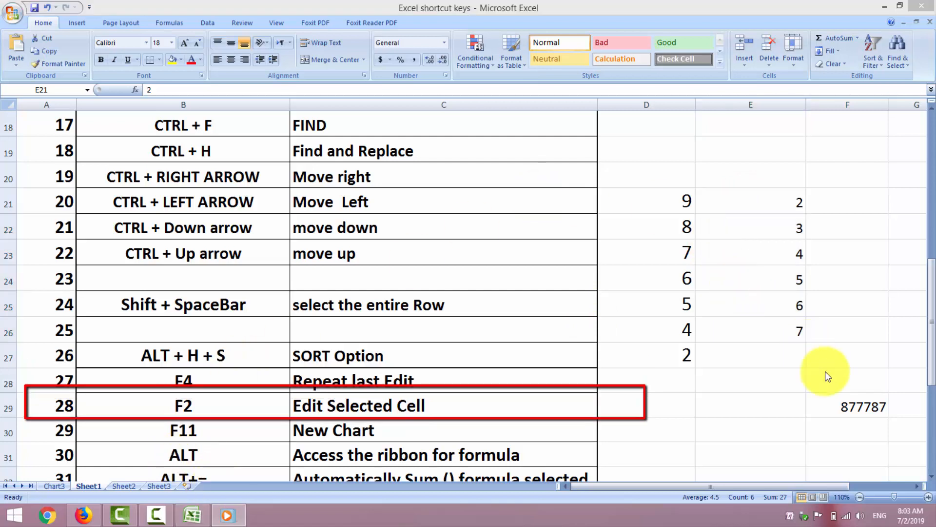
# Put cell F29 into in-cell edit mode, and leave it by selecting cell E31.
pyautogui.click(862, 406)
pyautogui.click(862, 407)
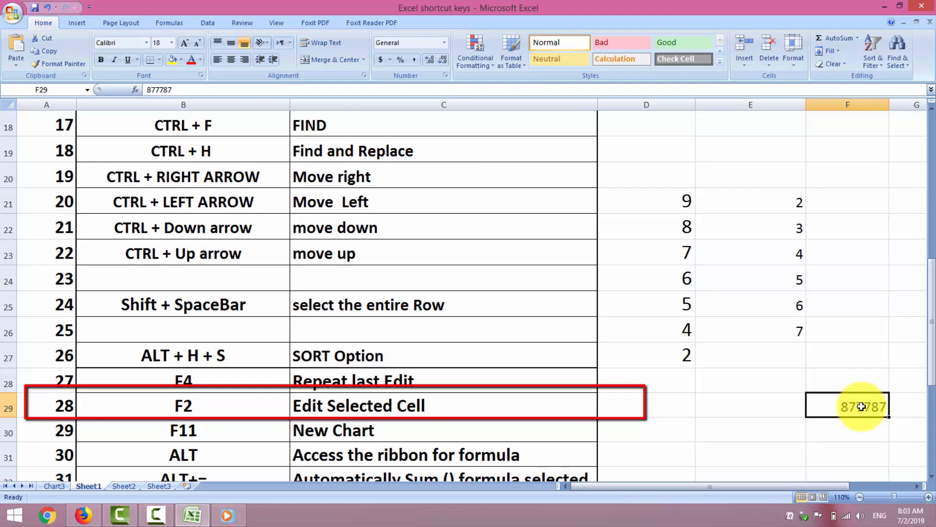
pyautogui.press('F2')
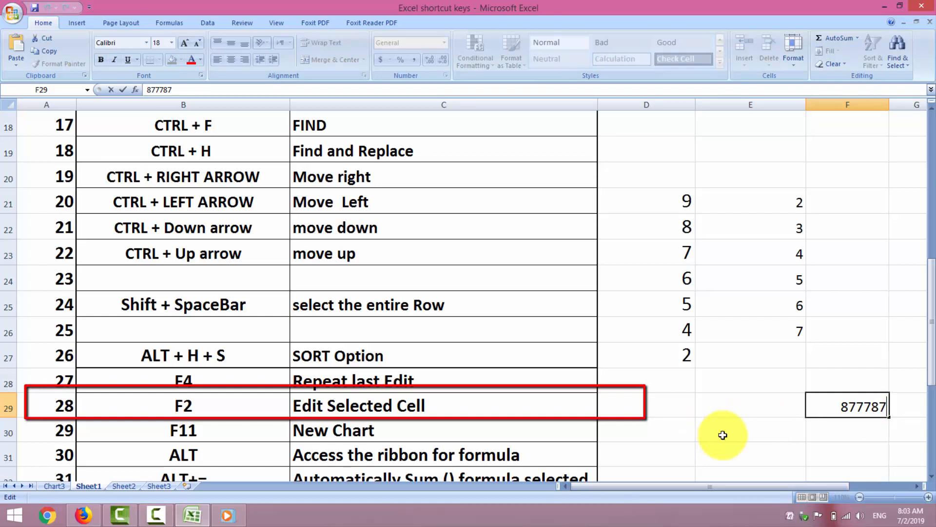
pyautogui.click(761, 448)
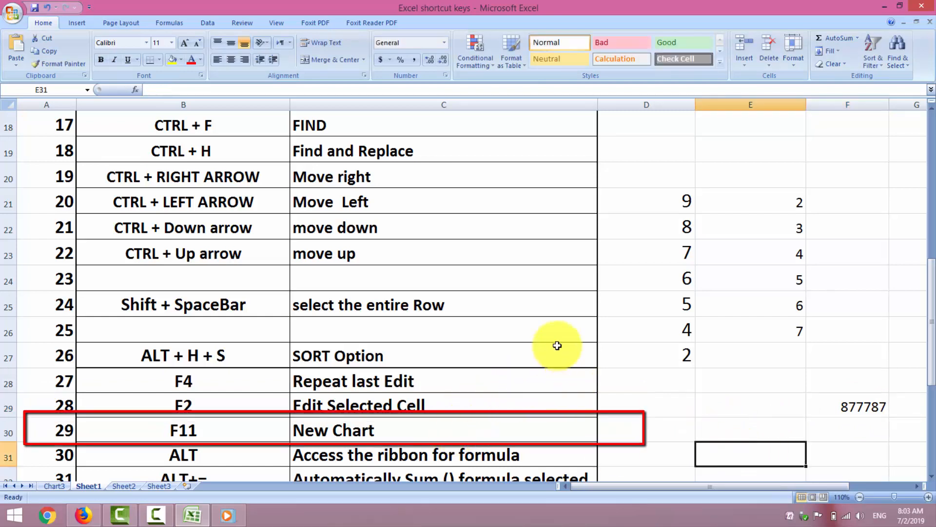
# Create a new chart sheet from the numbers in cells D21 to E27.
pyautogui.click(669, 198)
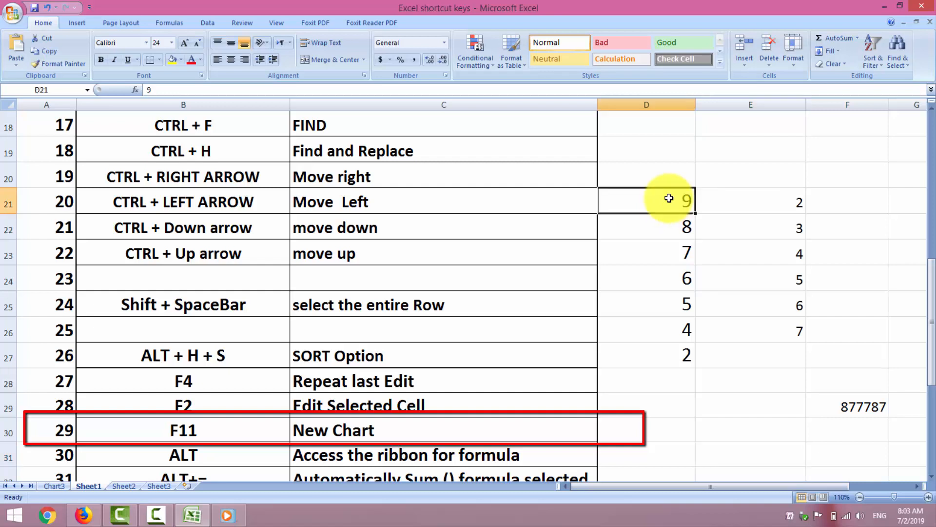
pyautogui.moveTo(669, 198); pyautogui.dragTo(744, 244)
pyautogui.moveTo(758, 338); pyautogui.dragTo(764, 353)
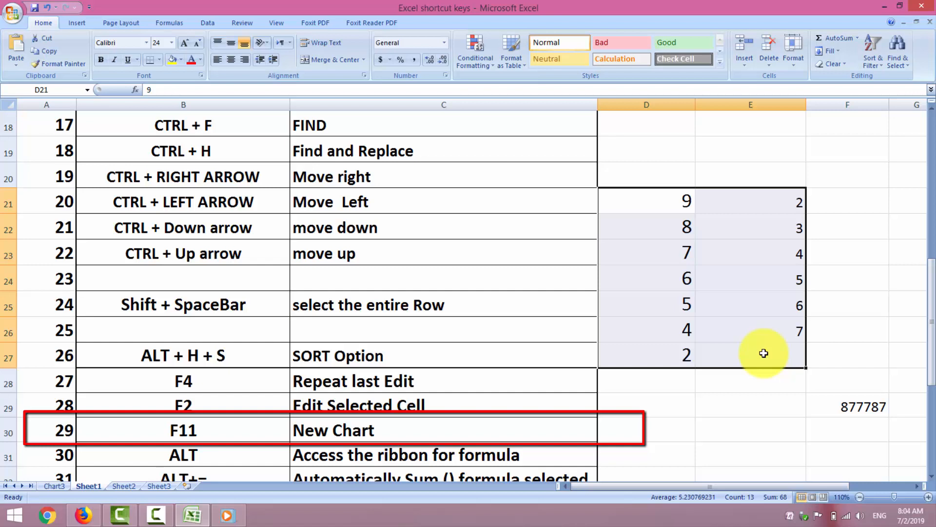
pyautogui.press('F11')
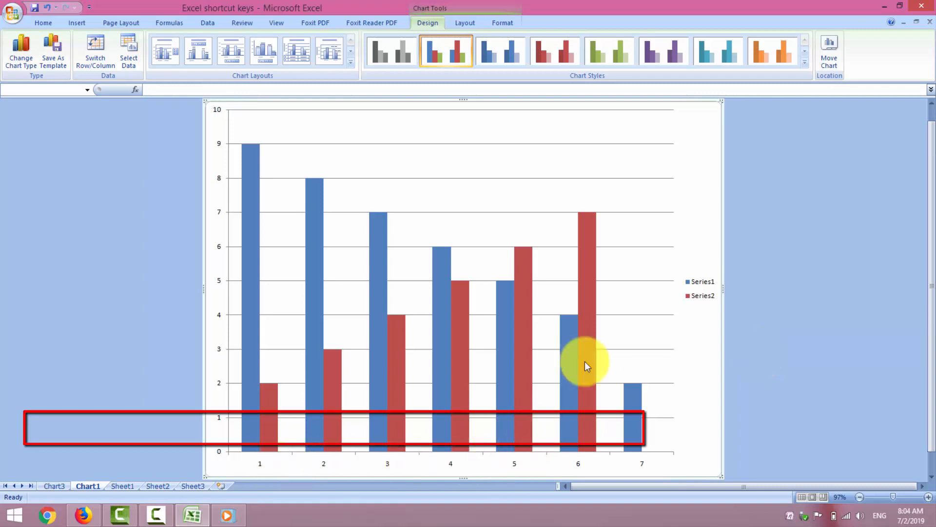
# Go back to the source data on Sheet1, view the Chart3 sheet, and return to Sheet1.
pyautogui.click(124, 483)
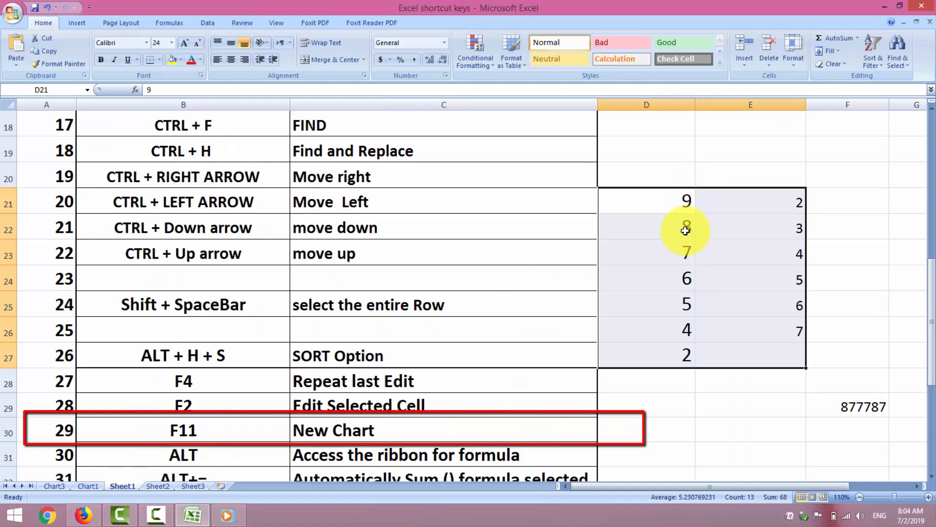
pyautogui.click(59, 489)
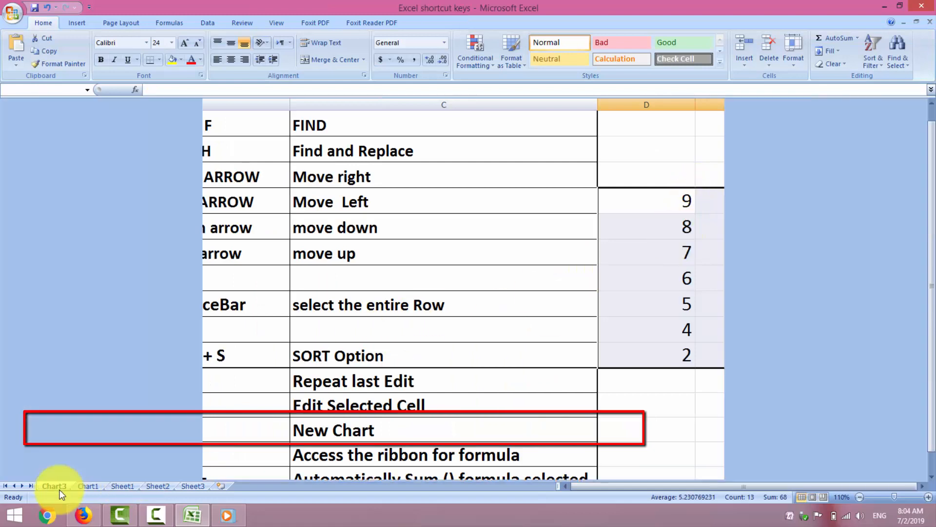
pyautogui.click(110, 487)
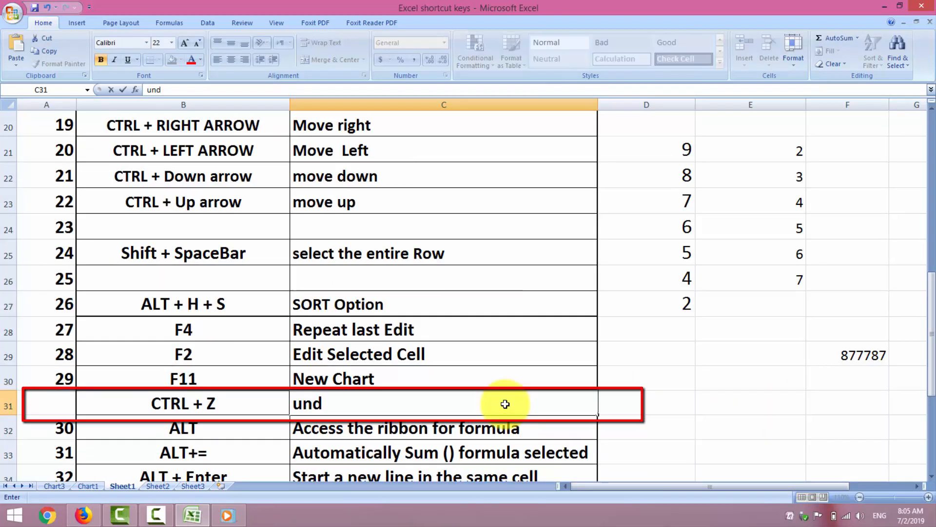
# Complete the CTRL + Z description in cell C31 as "undo".
pyautogui.write('o')
pyautogui.press('Tab')
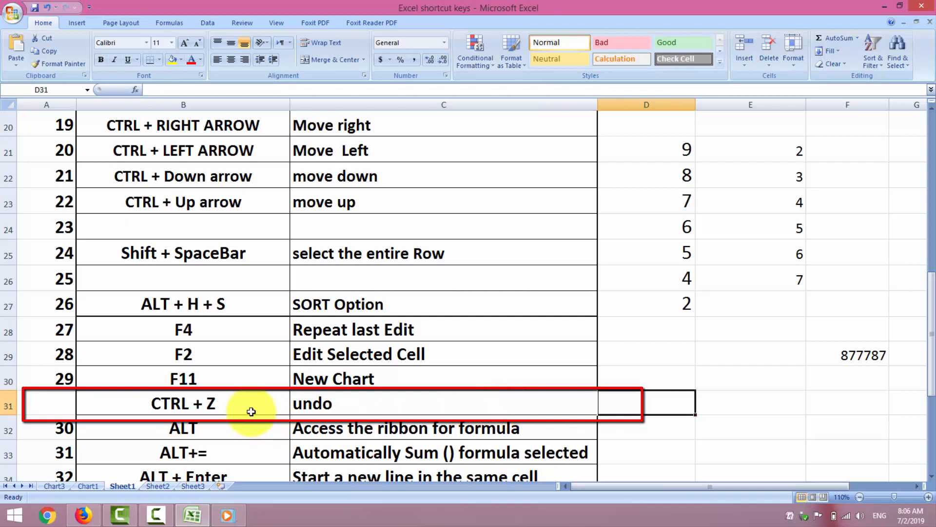
# Enter the sample text "yyuyujkh" in cell E31.
pyautogui.click(709, 401)
pyautogui.write('yyuyu')
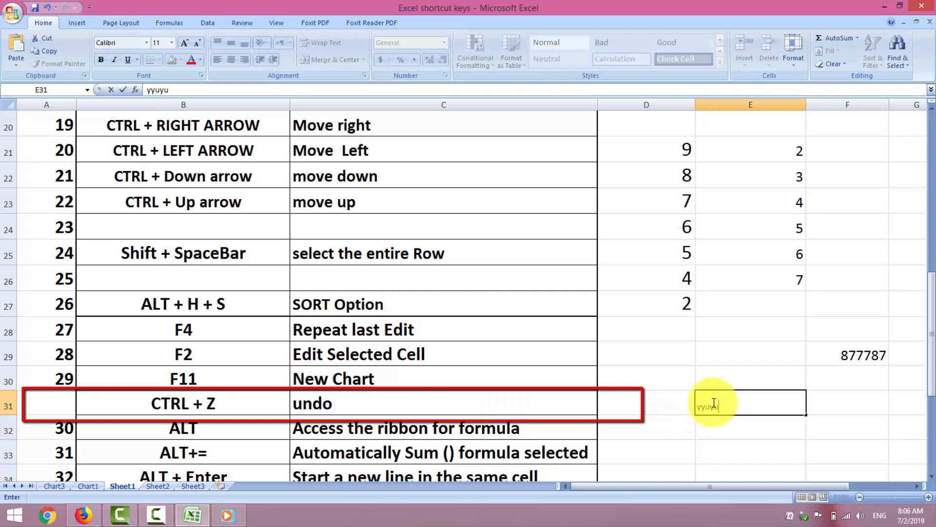
pyautogui.write('jkh')
pyautogui.press('Return')
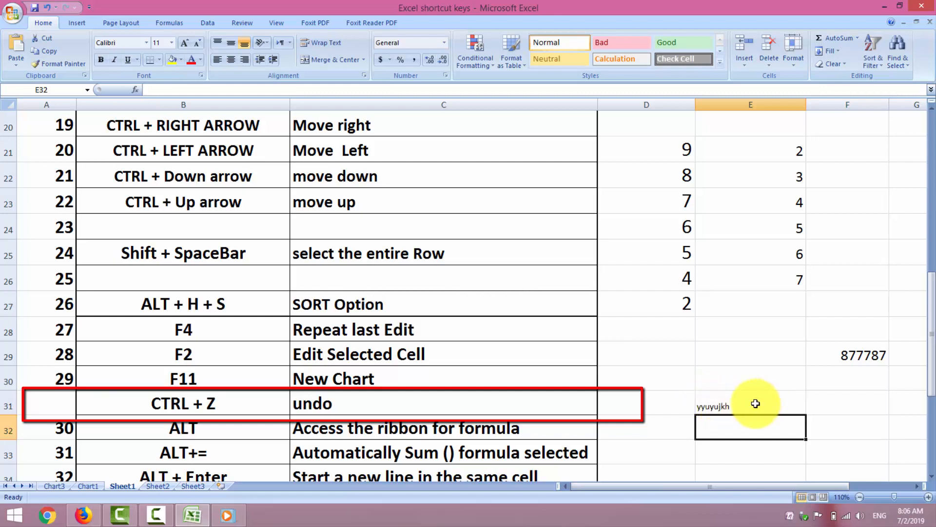
# Undo the sample text entry in cell E31, and show and dismiss the ribbon's key tips.
pyautogui.hotkey('ctrl', 'z')
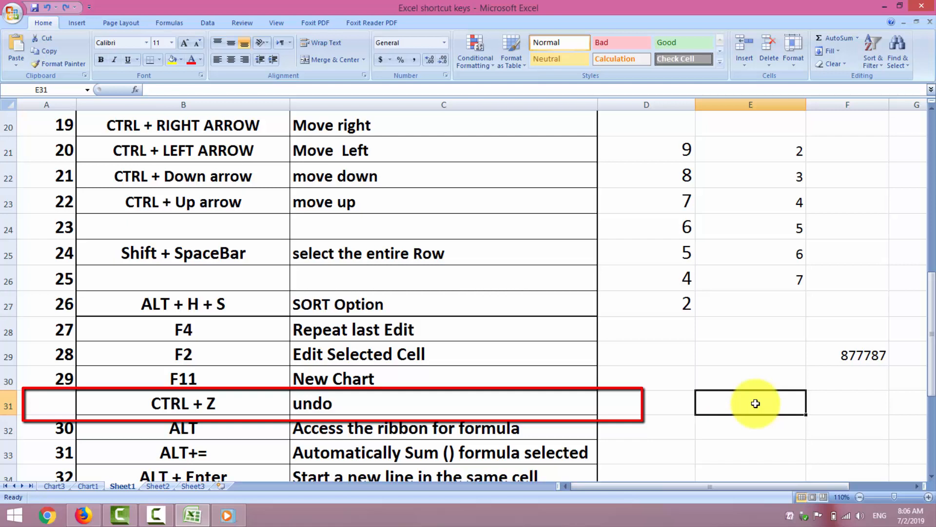
pyautogui.scroll(-1, 244, 415)
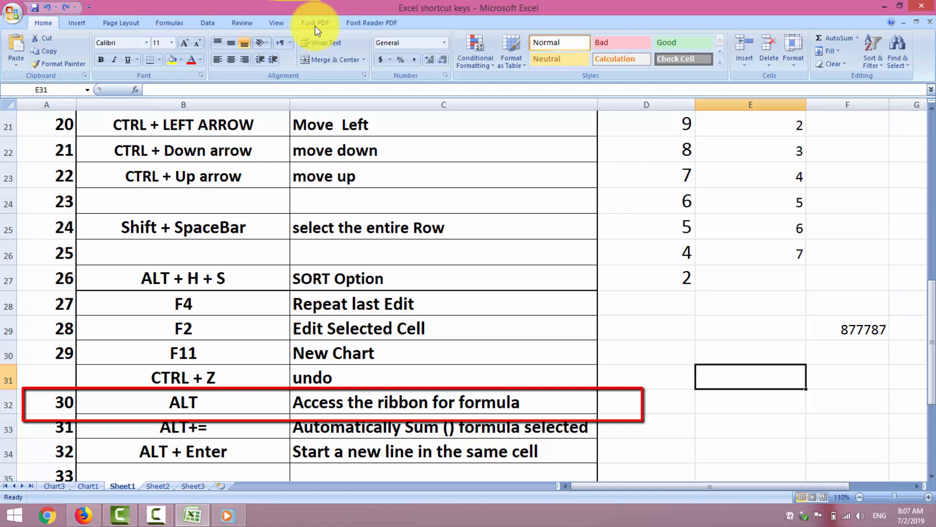
pyautogui.press('alt')
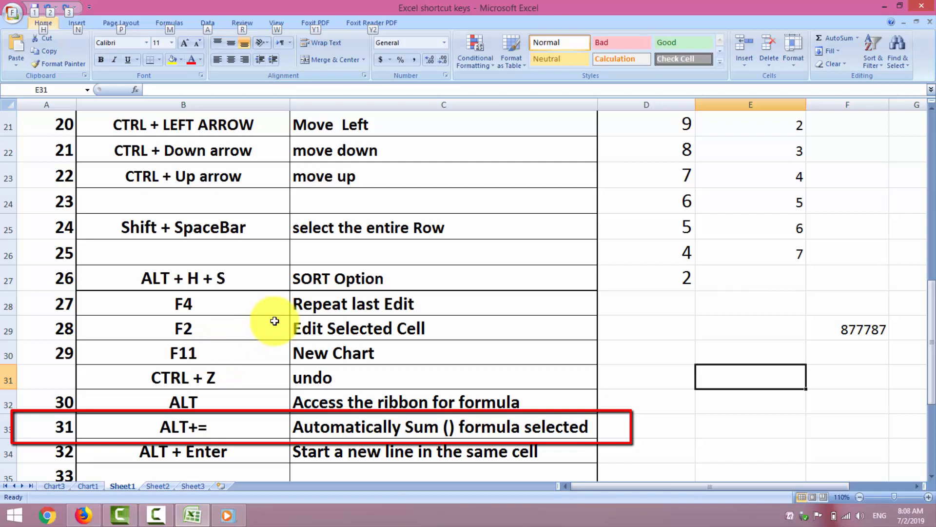
pyautogui.press('alt')
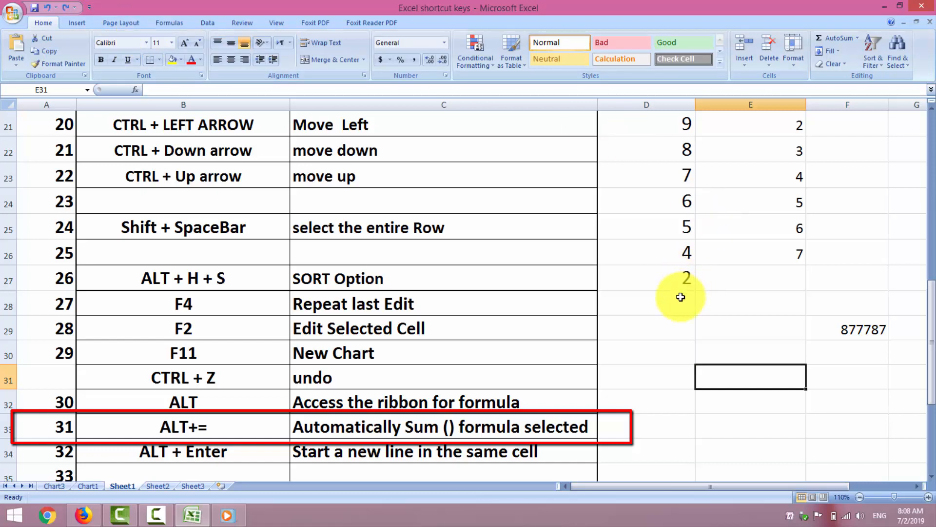
# Insert an automatic sum of cells D21:D27 in cell D28.
pyautogui.click(655, 304)
pyautogui.hotkey('alt', '=')
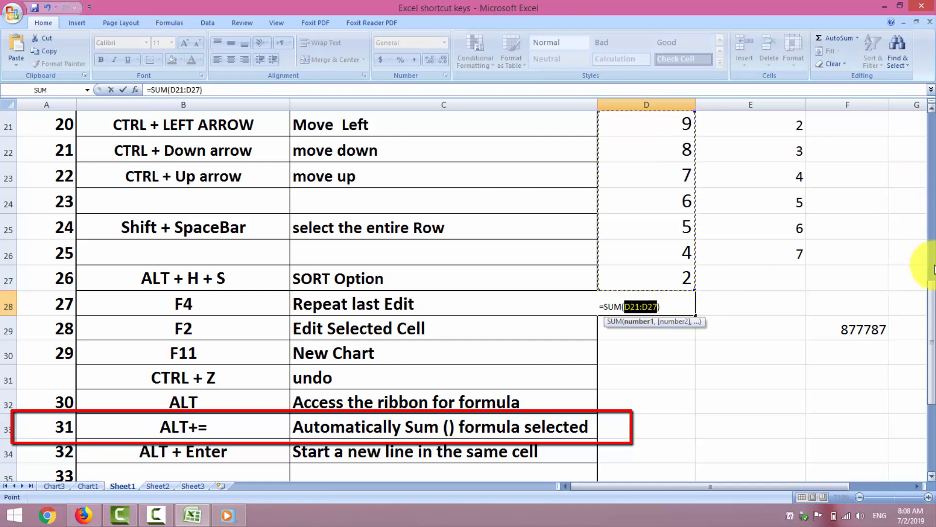
pyautogui.moveTo(929, 292)
pyautogui.mouseDown()
pyautogui.moveTo(926, 281)
pyautogui.moveTo(927, 300)
pyautogui.mouseUp()
pyautogui.press('Return')
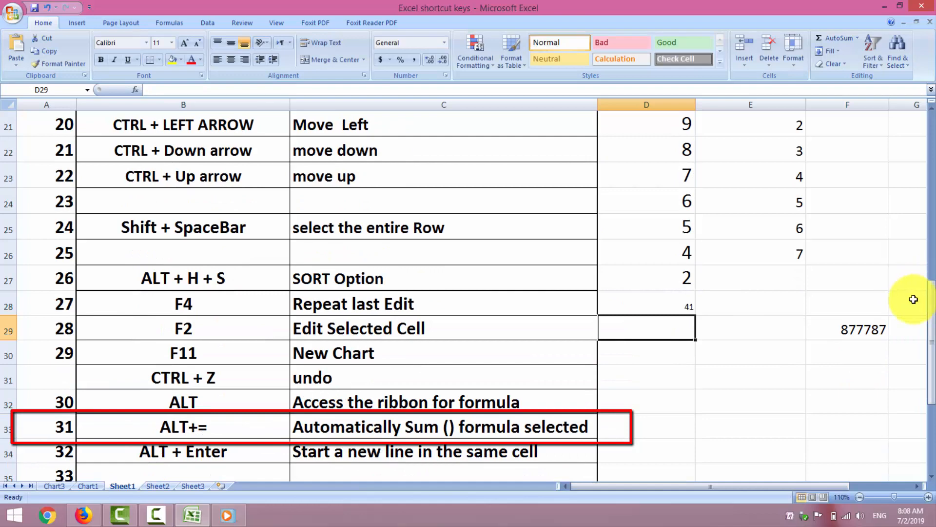
# Increase the font size of the sum in cell D28 to 20.
pyautogui.click(659, 293)
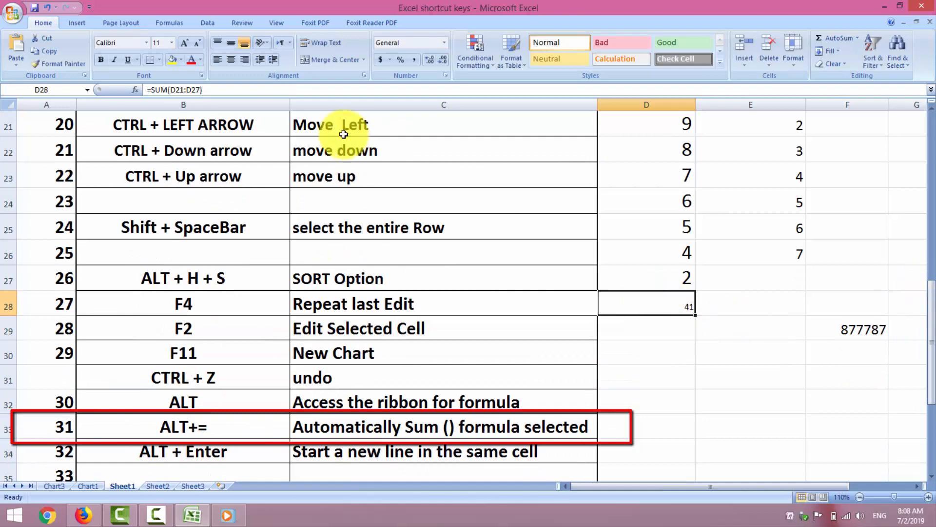
pyautogui.click(185, 44)
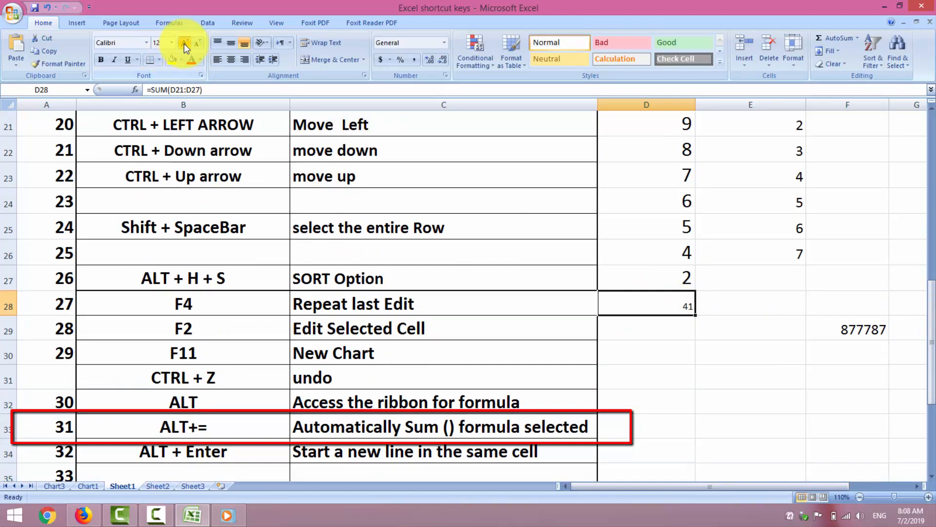
pyautogui.click(184, 44)
pyautogui.click(184, 44)
pyautogui.click(185, 44)
pyautogui.click(185, 44)
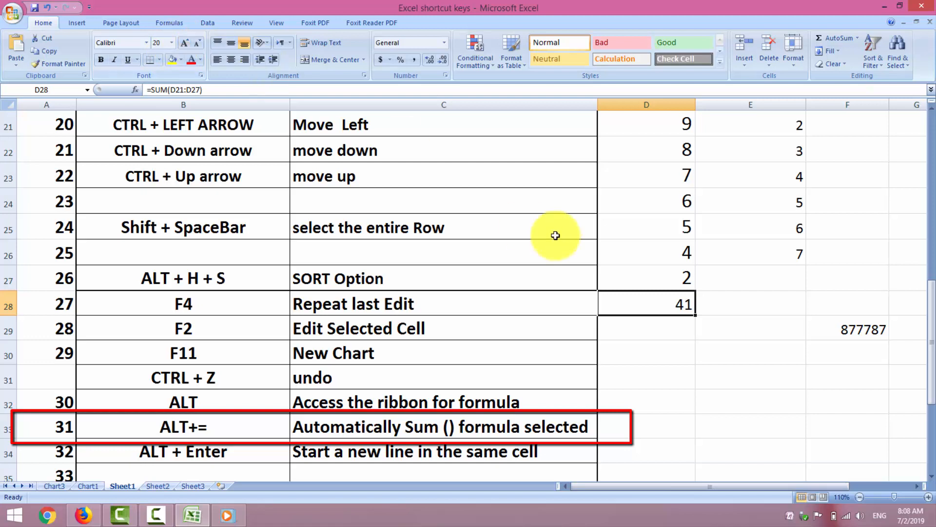
# Add a new line after the number 877787 within cell F29.
pyautogui.click(884, 330)
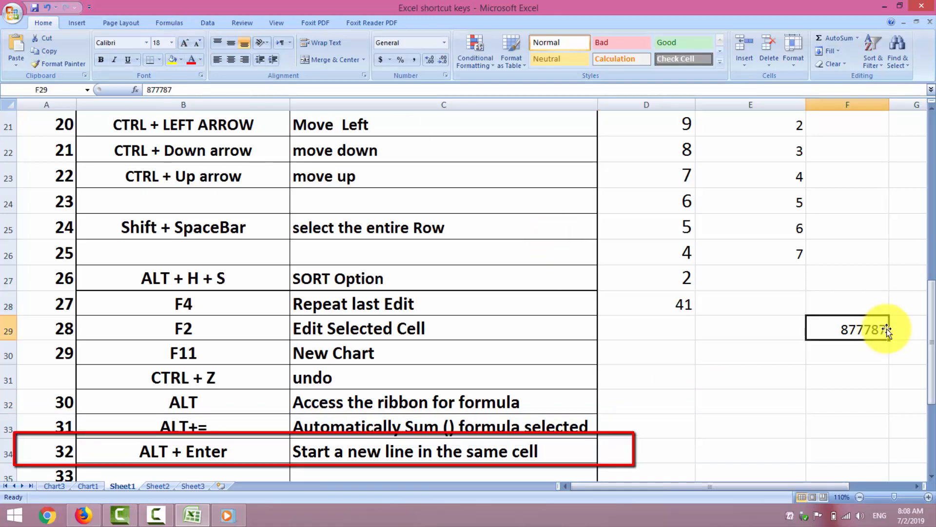
pyautogui.doubleClick(886, 330)
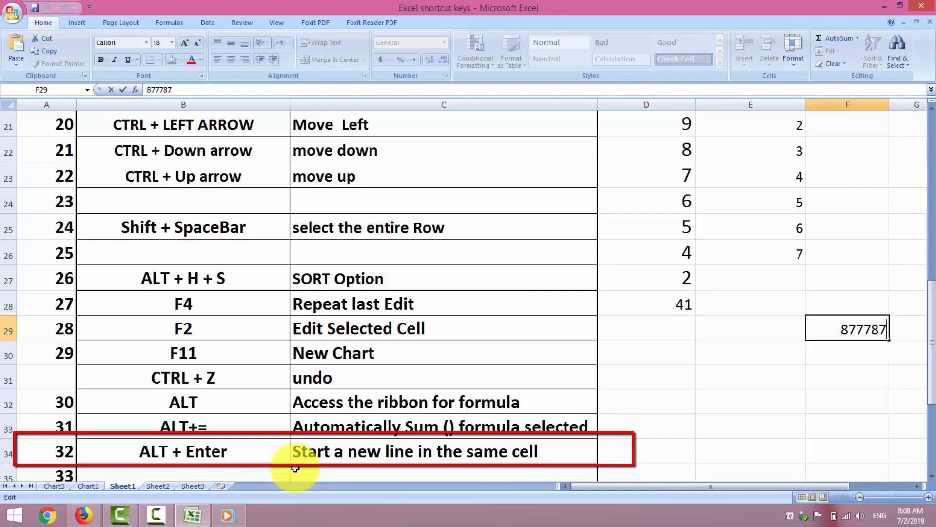
pyautogui.hotkey('alt', 'Return')
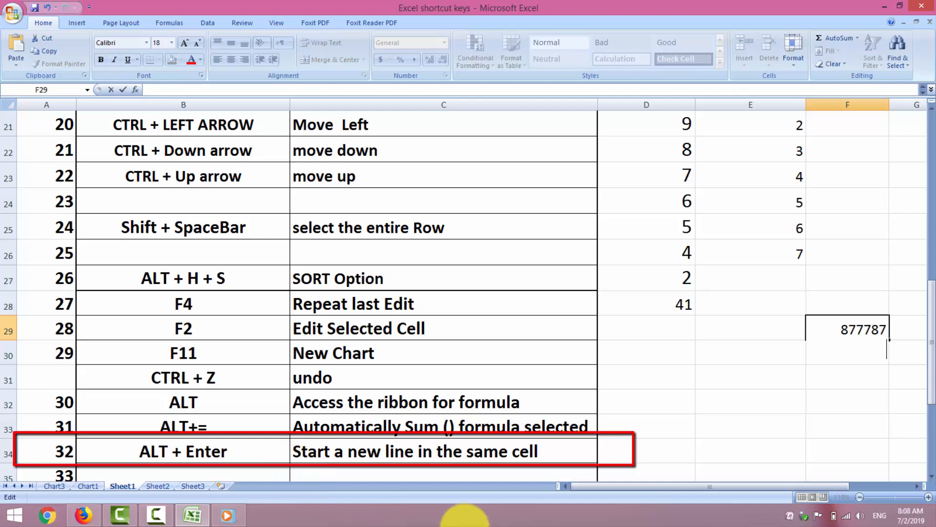
pyautogui.click(824, 442)
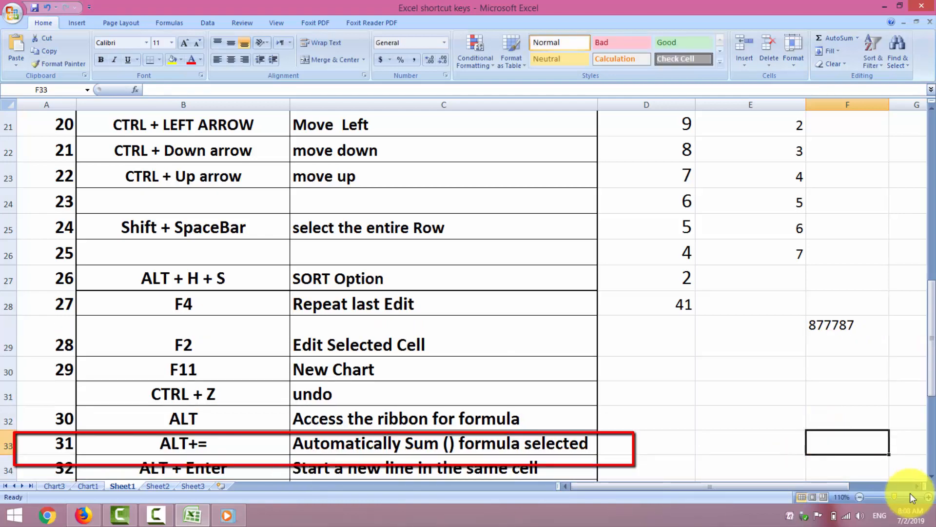
pyautogui.scroll(-4, 244, 229)
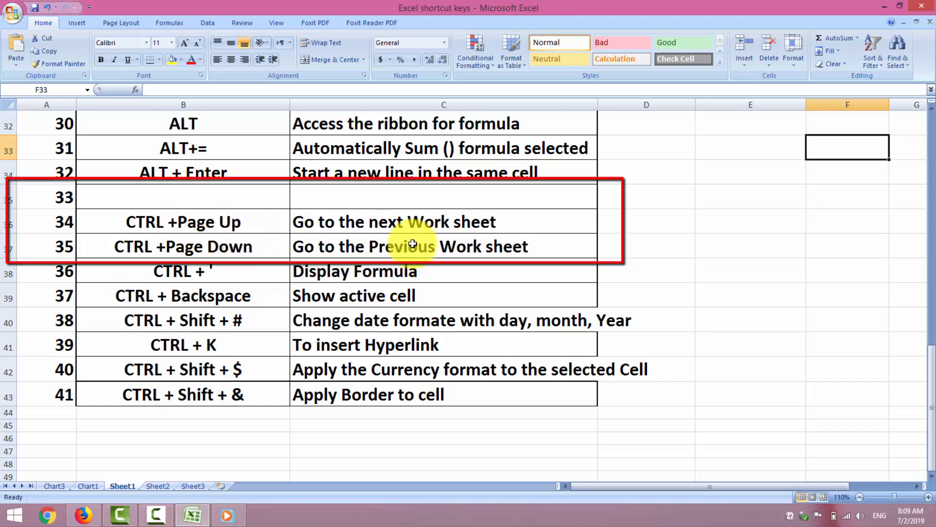
pyautogui.hotkey('shift', 'pageup')
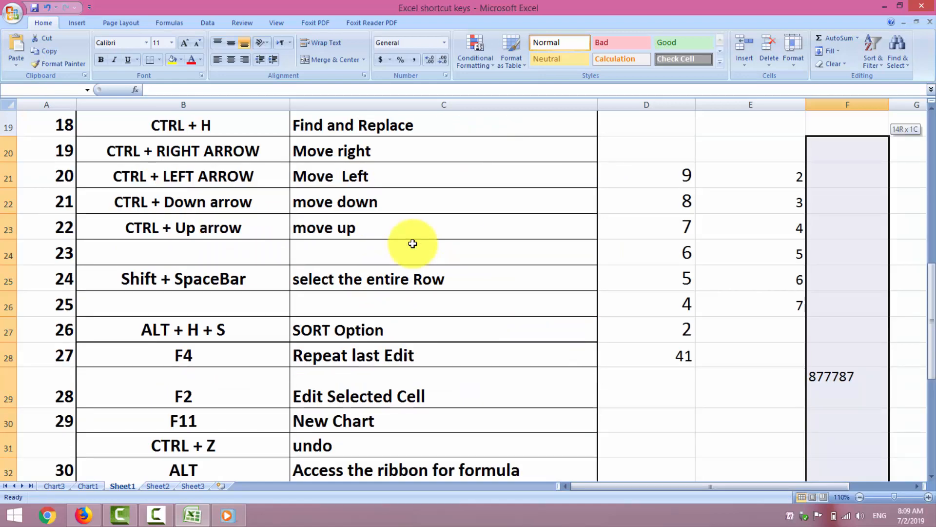
pyautogui.hotkey('shift', 'pagedown')
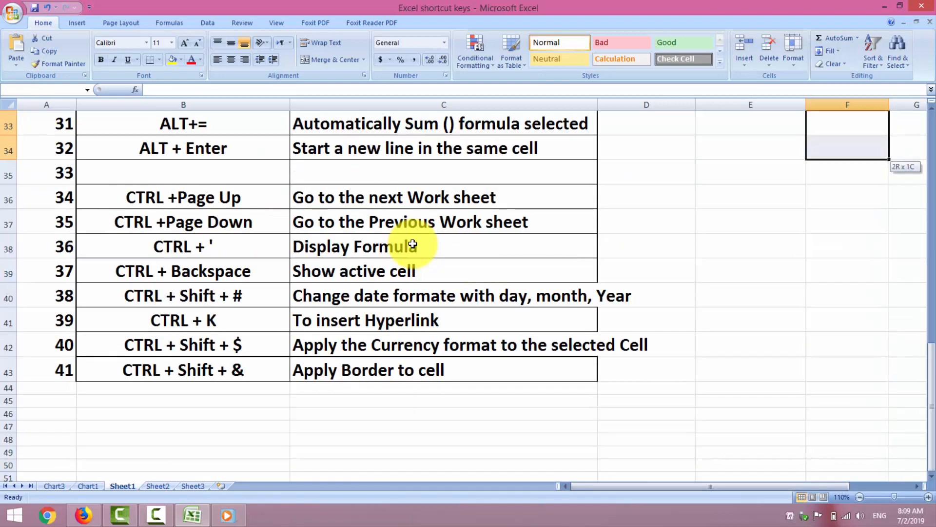
pyautogui.hotkey('shift', 'pageup')
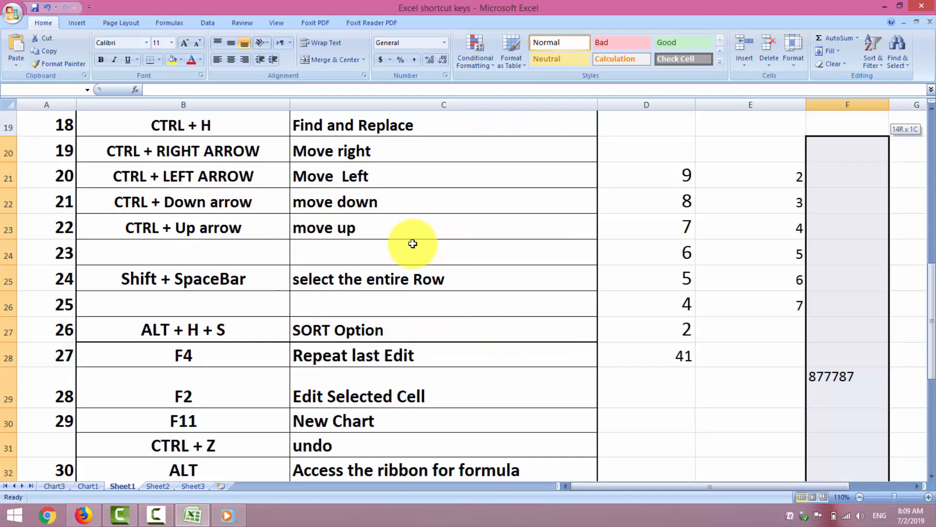
pyautogui.hotkey('shift', 'pageup')
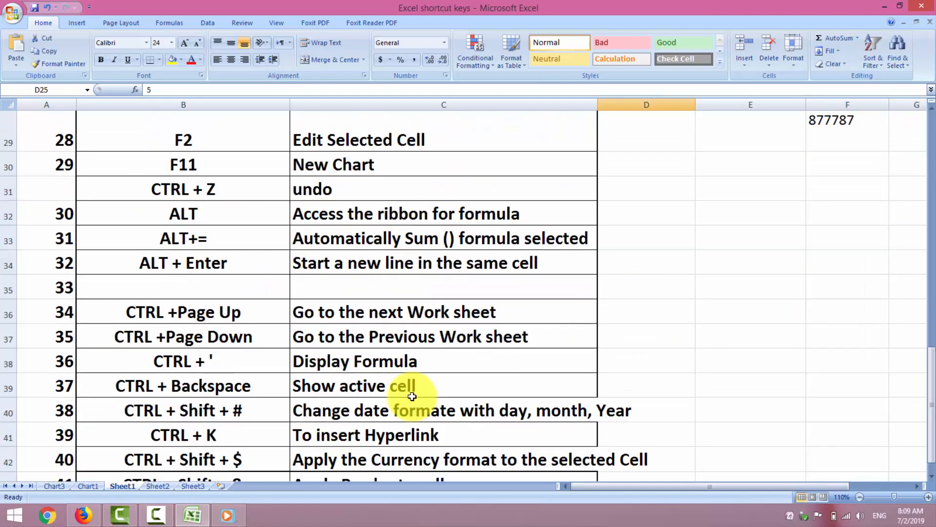
# Switch through the workbook's sheets from Sheet1 to Chart1, Sheet3 and Chart3, and return to Sheet1.
pyautogui.hotkey('ctrl', 'pageup')
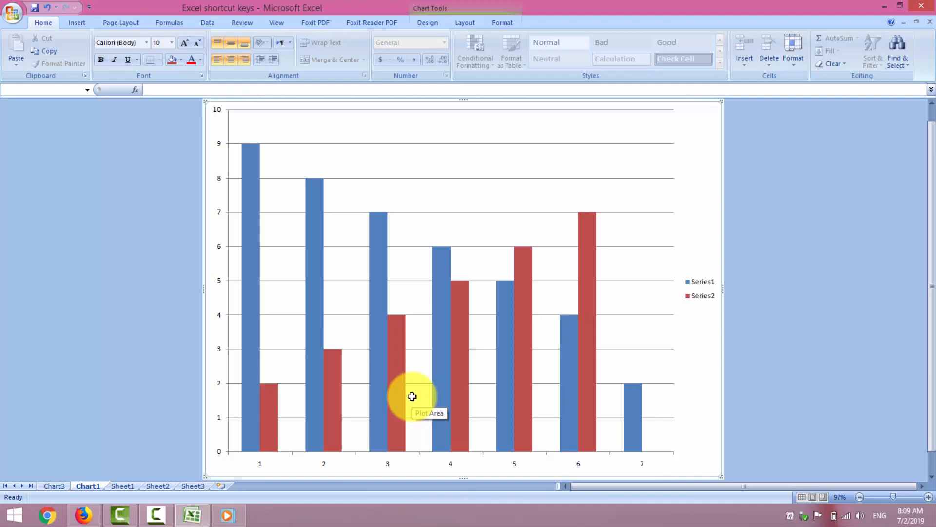
pyautogui.hotkey('ctrl', 'pagedown')
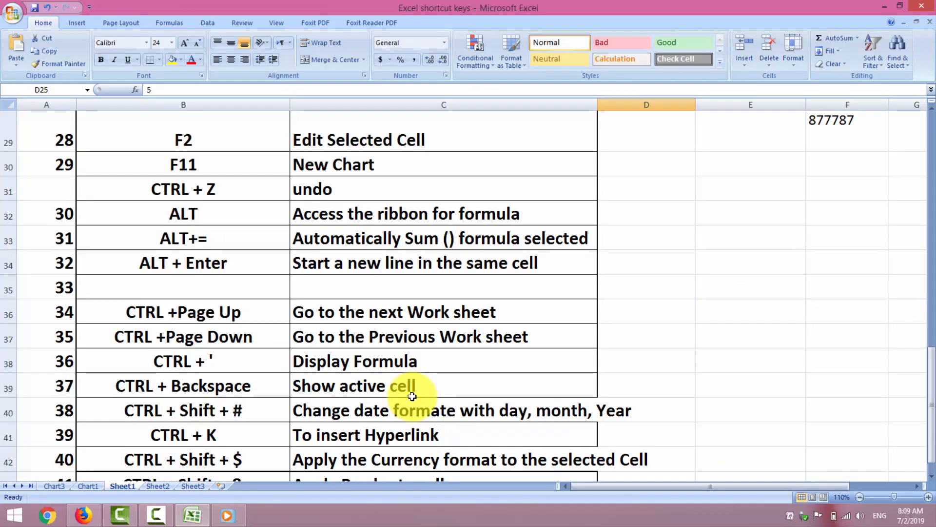
pyautogui.hotkey('ctrl', 'pagedown')
pyautogui.hotkey('ctrl', 'pagedown')
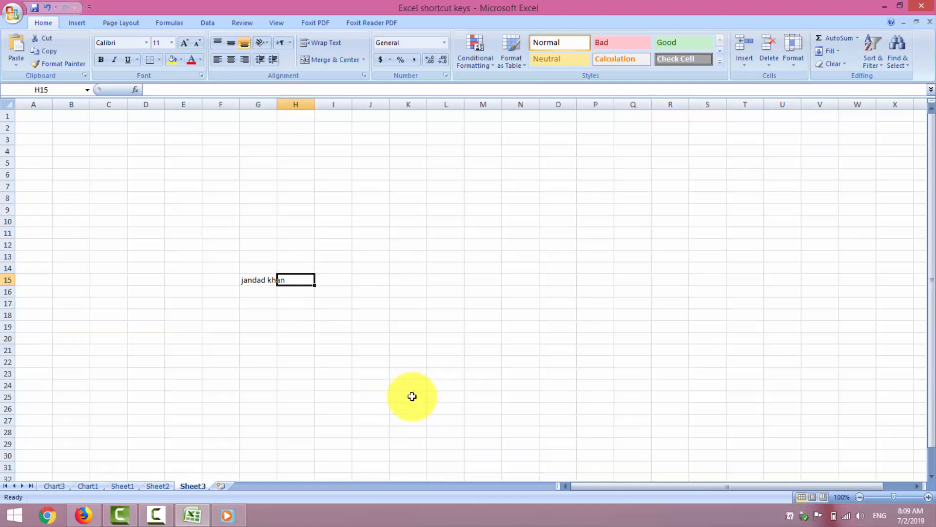
pyautogui.hotkey('ctrl', 'pageup')
pyautogui.hotkey('ctrl', 'pageup')
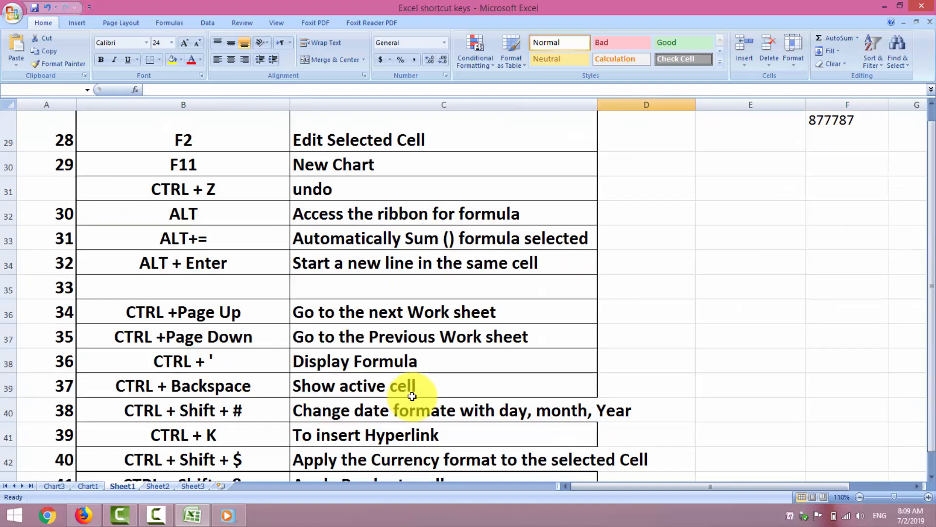
pyautogui.hotkey('ctrl', 'pageup')
pyautogui.hotkey('ctrl', 'pageup')
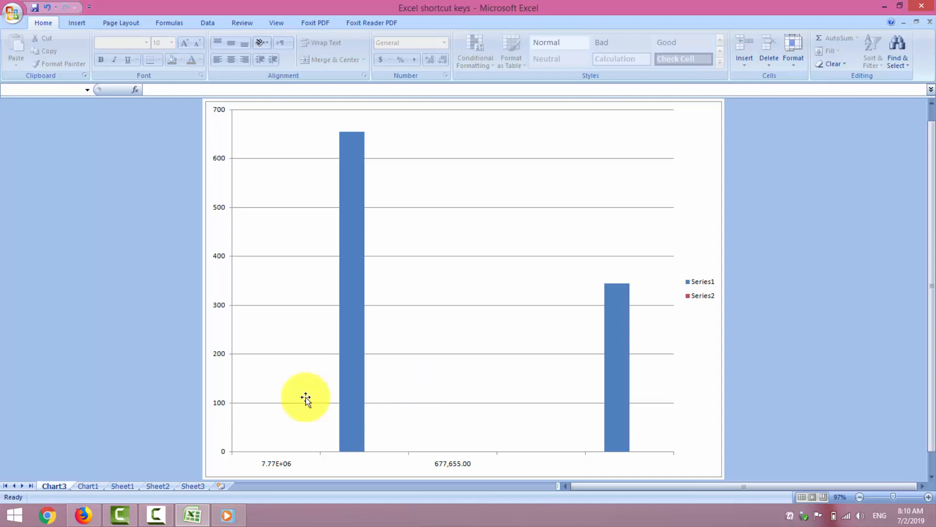
pyautogui.click(124, 486)
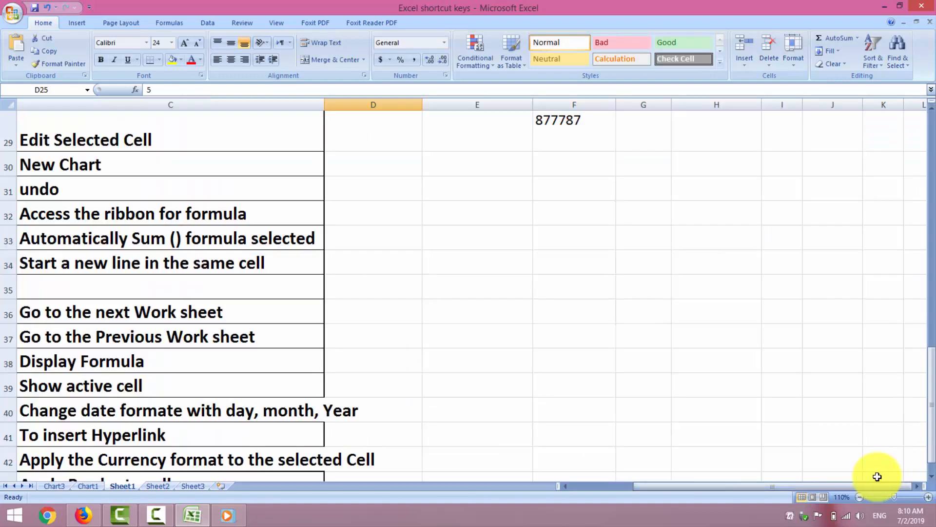
# Select cell L42, leave it out of view, and bring the active cell back into view.
pyautogui.click(911, 459)
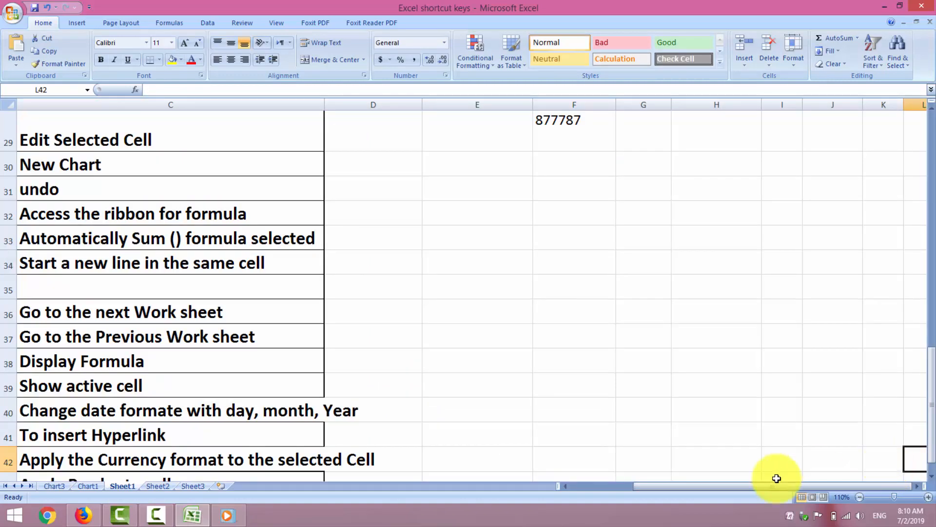
pyautogui.moveTo(661, 482); pyautogui.dragTo(582, 489)
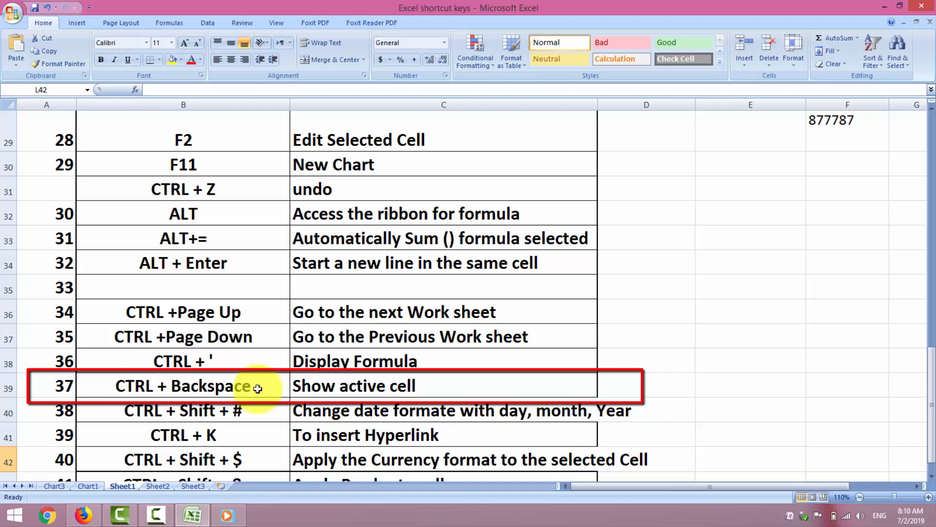
pyautogui.hotkey('ctrl', 'BackSpace')
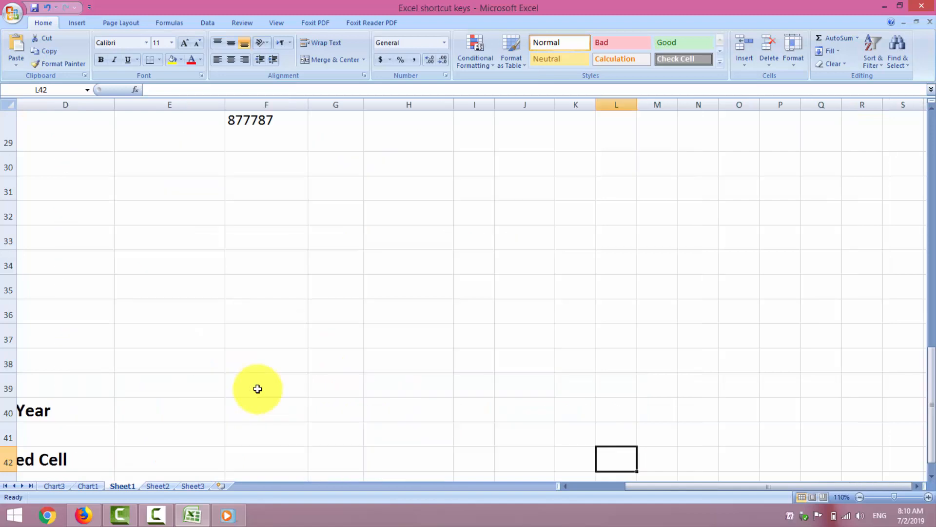
pyautogui.click(573, 487)
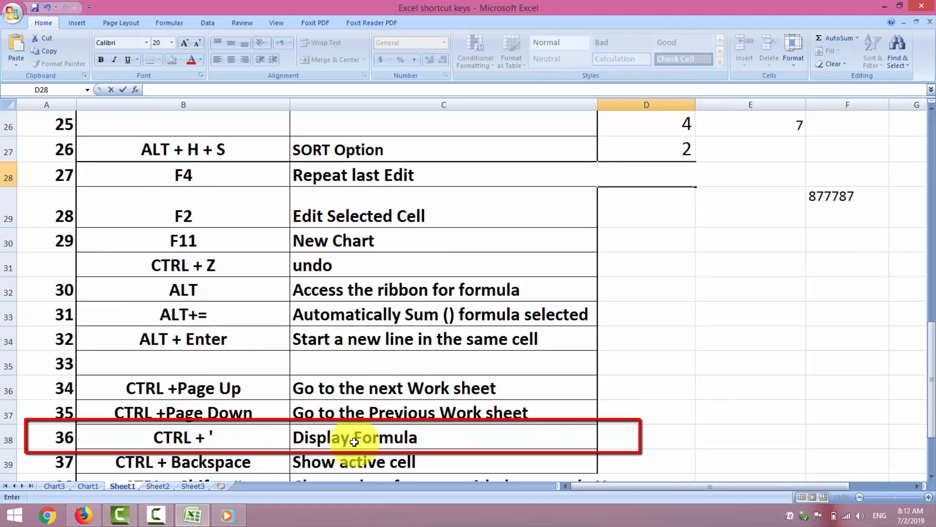
# Undo the clearing of cell D28 to restore its SUM formula.
pyautogui.click(699, 317)
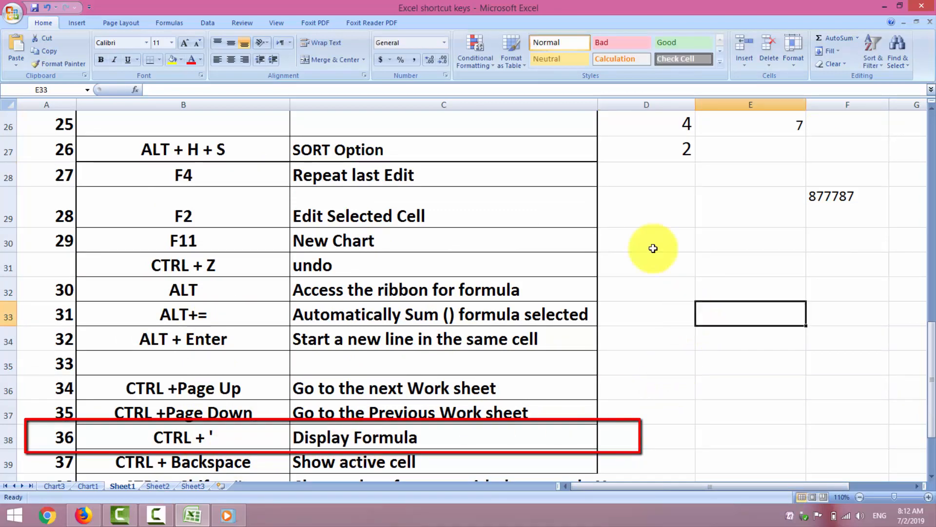
pyautogui.click(647, 171)
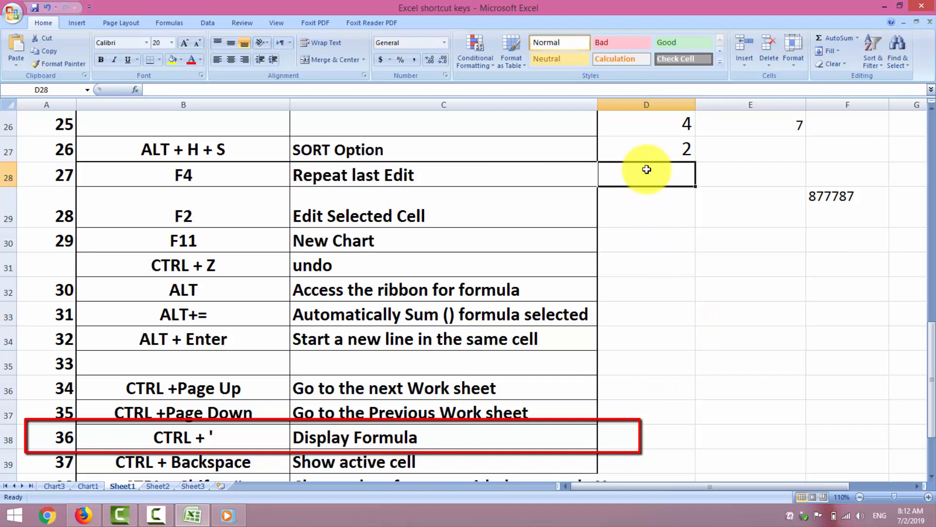
pyautogui.press('F4')
# Try to display formulas from the empty cell E31.
pyautogui.click(725, 261)
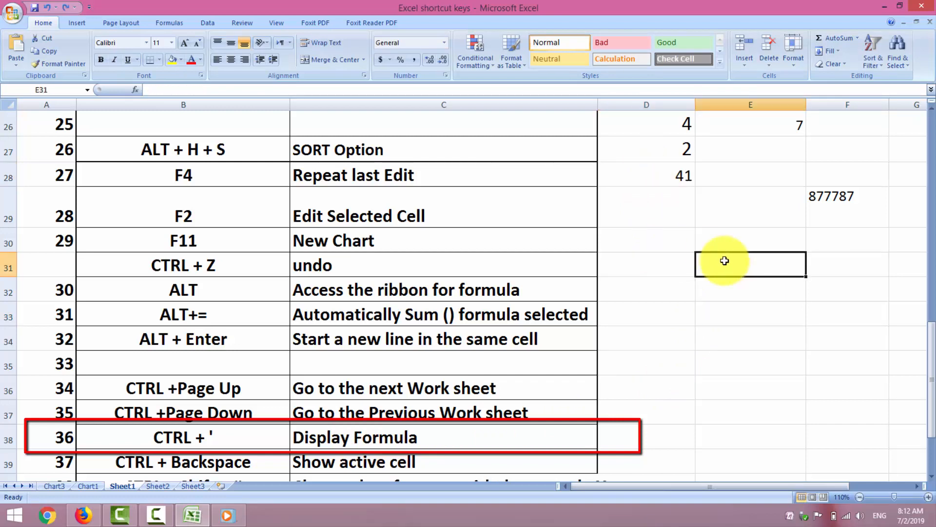
pyautogui.hotkey('ctrl', "'")
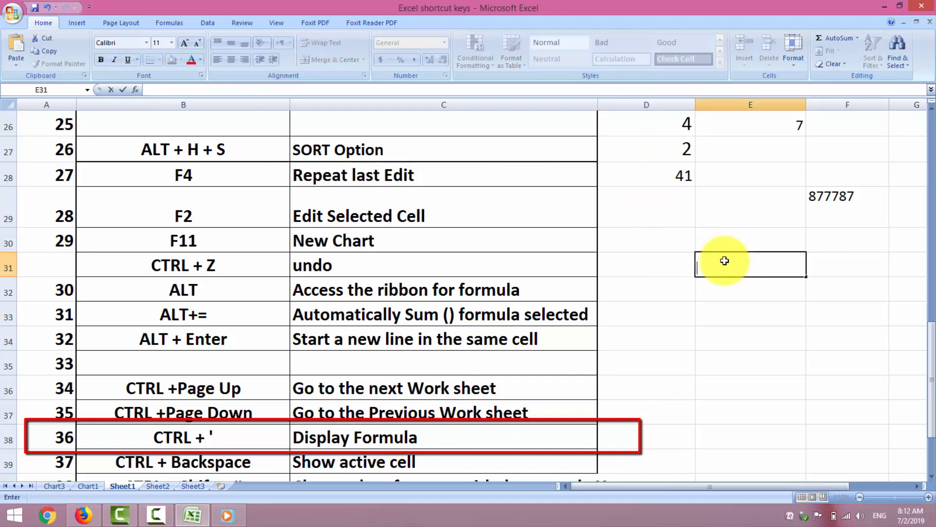
pyautogui.click(694, 307)
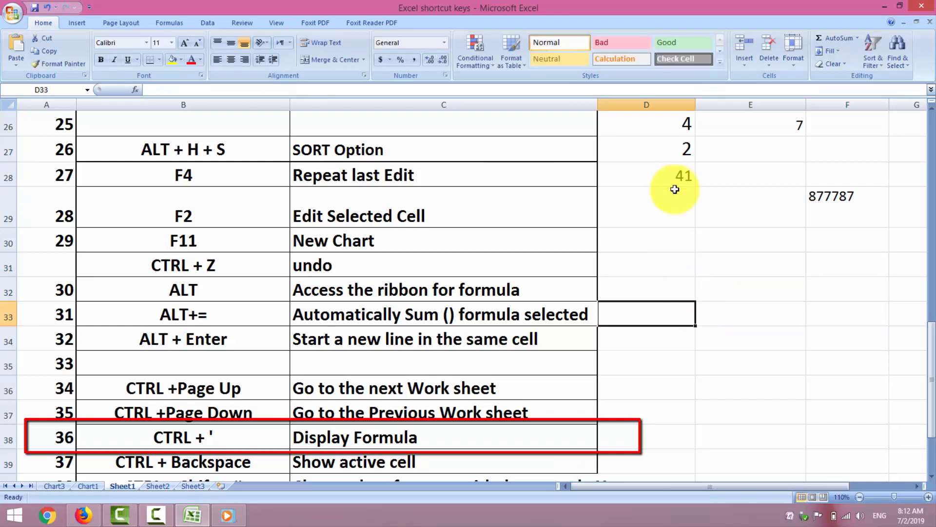
# Try to display the SUM formula in cell D28, look over its summed range, and undo the change to the cell.
pyautogui.click(673, 203)
pyautogui.click(672, 171)
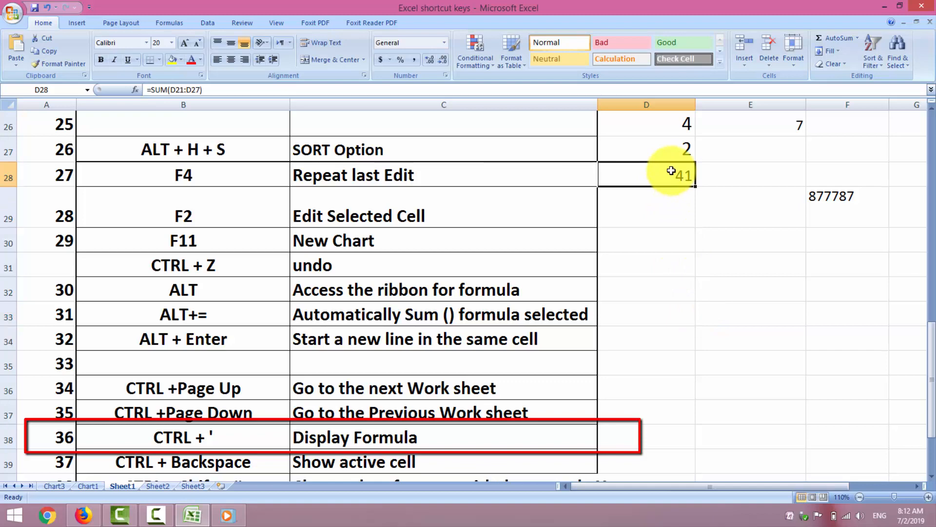
pyautogui.hotkey('ctrl', "'")
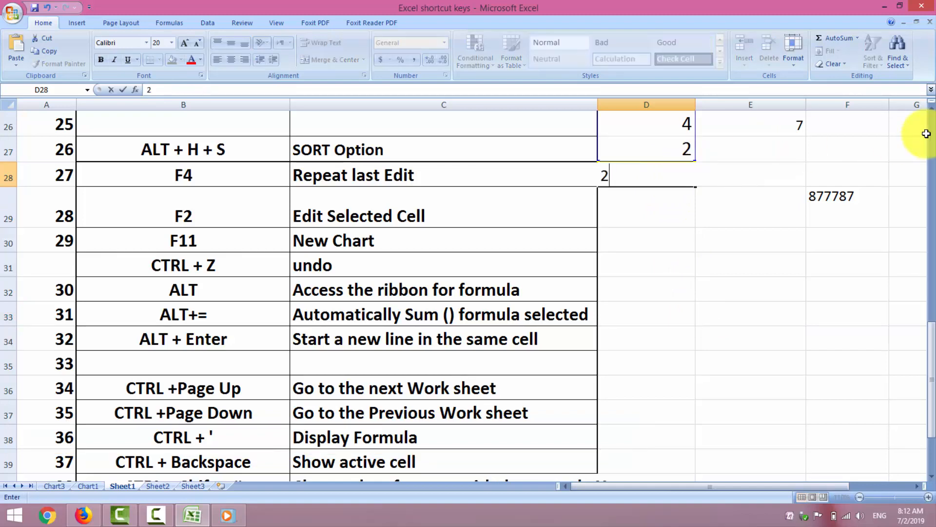
pyautogui.click(931, 156)
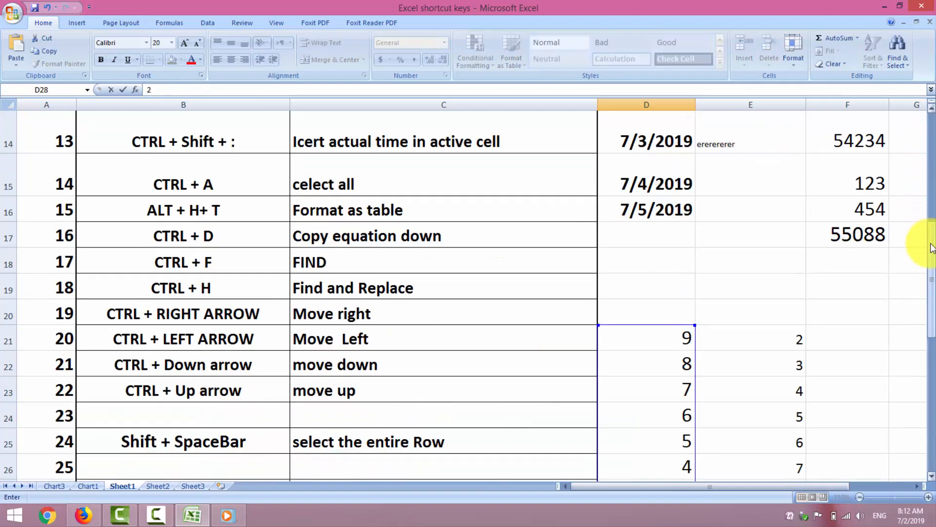
pyautogui.moveTo(932, 247); pyautogui.dragTo(930, 328)
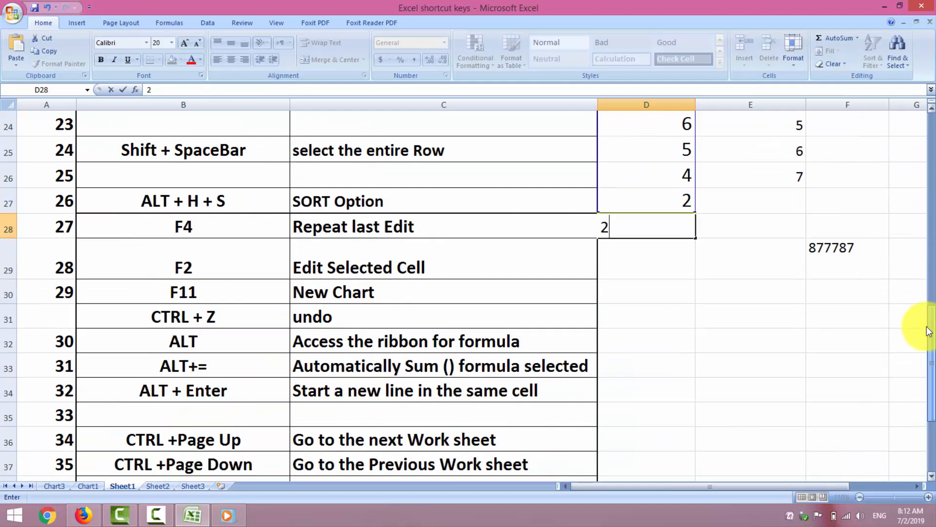
pyautogui.click(783, 380)
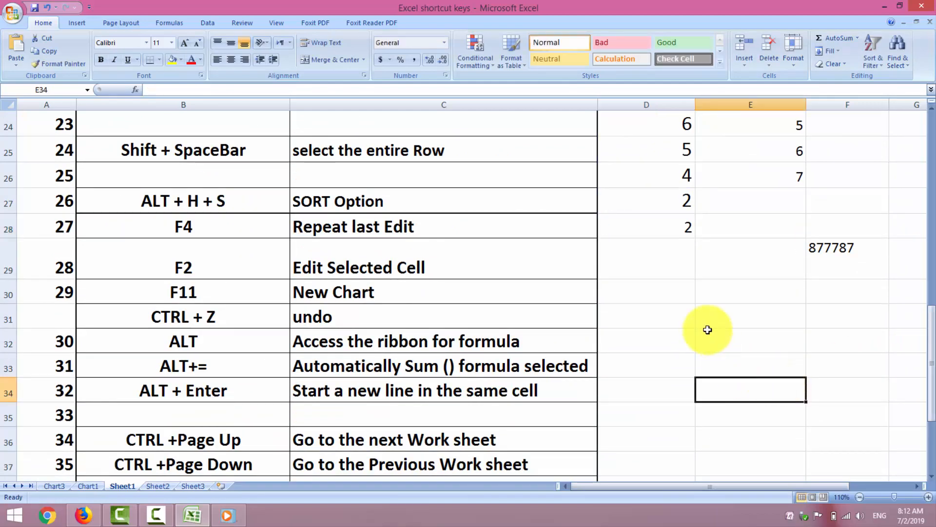
pyautogui.hotkey('ctrl', 'z')
# Enter the date 7/2/2019 in cell E40.
pyautogui.scroll(-2, 692, 341)
pyautogui.click(721, 369)
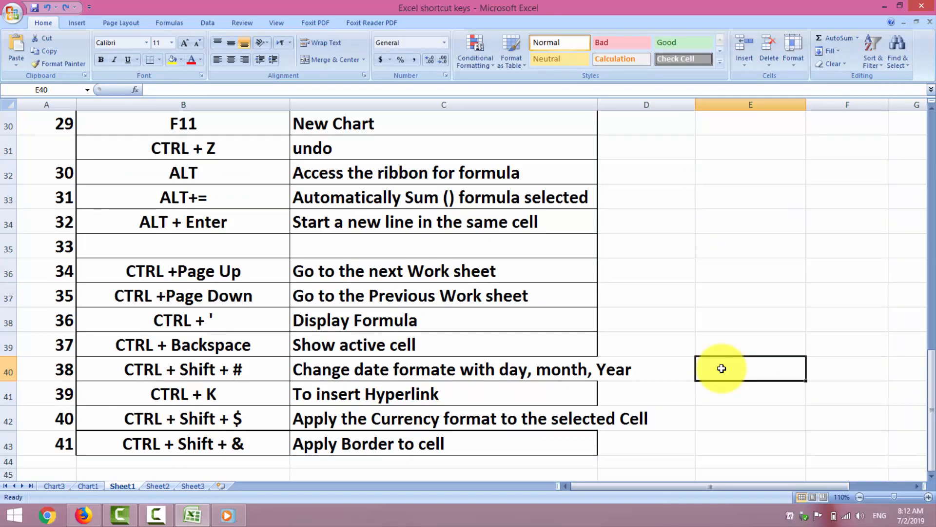
pyautogui.write('2/7/')
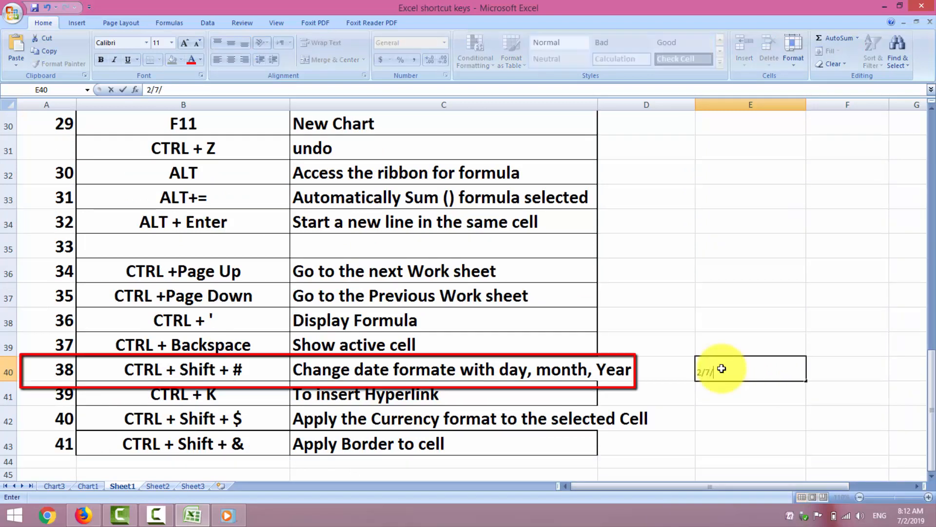
pyautogui.press('BackSpace')
pyautogui.press('BackSpace')
pyautogui.press('BackSpace')
pyautogui.press('BackSpace')
pyautogui.write('7/2/2019')
pyautogui.press('Tab')
# Enlarge the date in cell E40 to font size 18 and apply the day-month-year date format.
pyautogui.click(721, 368)
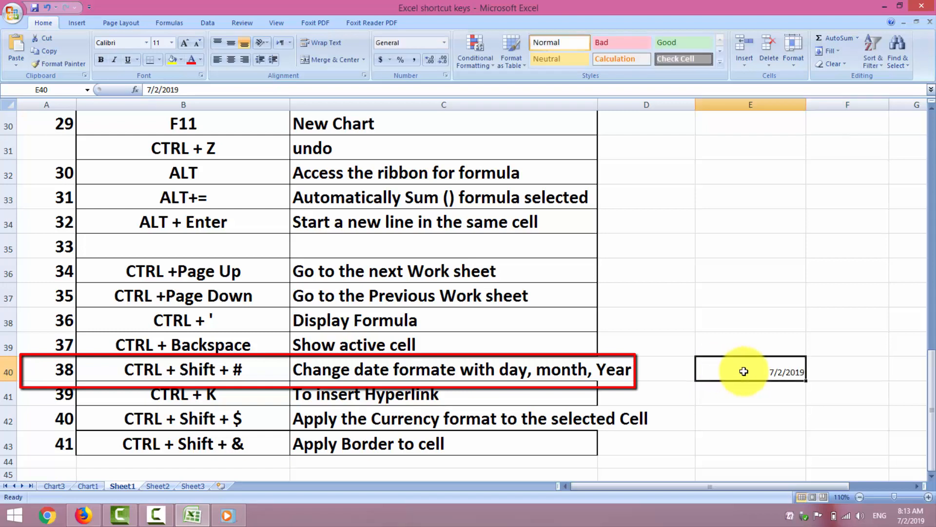
pyautogui.click(189, 46)
pyautogui.click(189, 45)
pyautogui.click(189, 46)
pyautogui.click(189, 45)
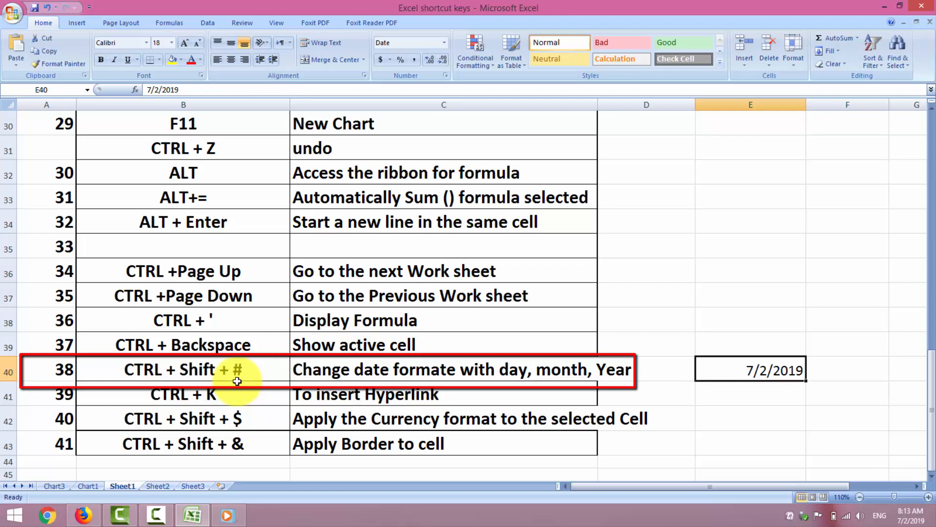
pyautogui.hotkey('ctrl', 'shift', '3')
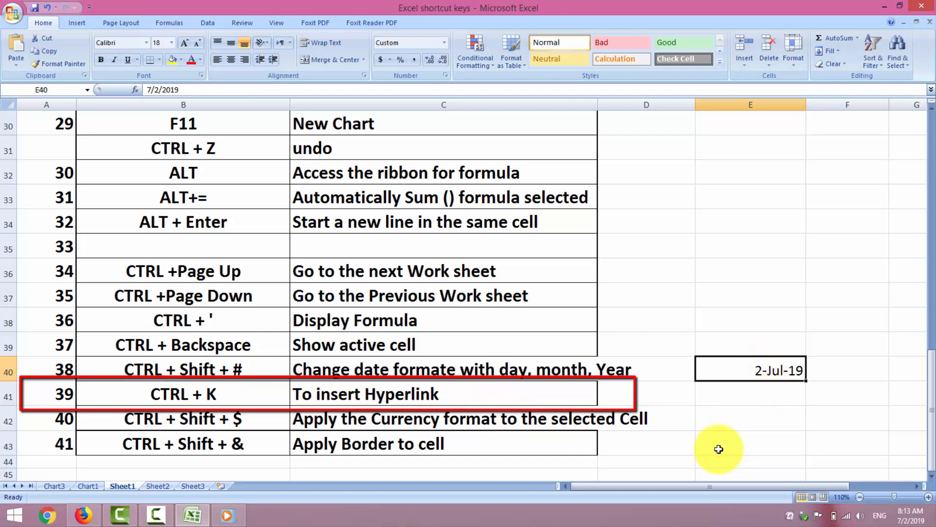
# Insert a hyperlink in cell E40 that points to the chart1 image file on the Desktop.
pyautogui.hotkey('ctrl', 'k')
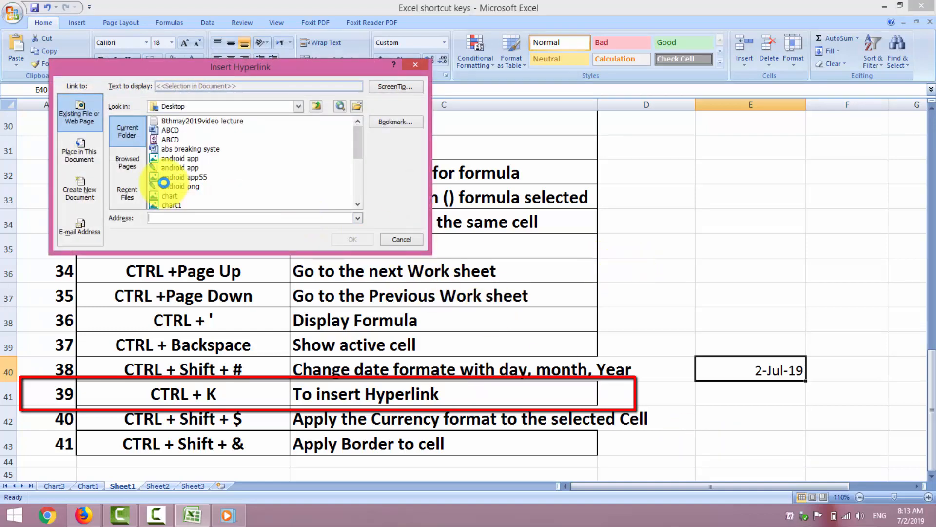
pyautogui.scroll(3, 210, 177)
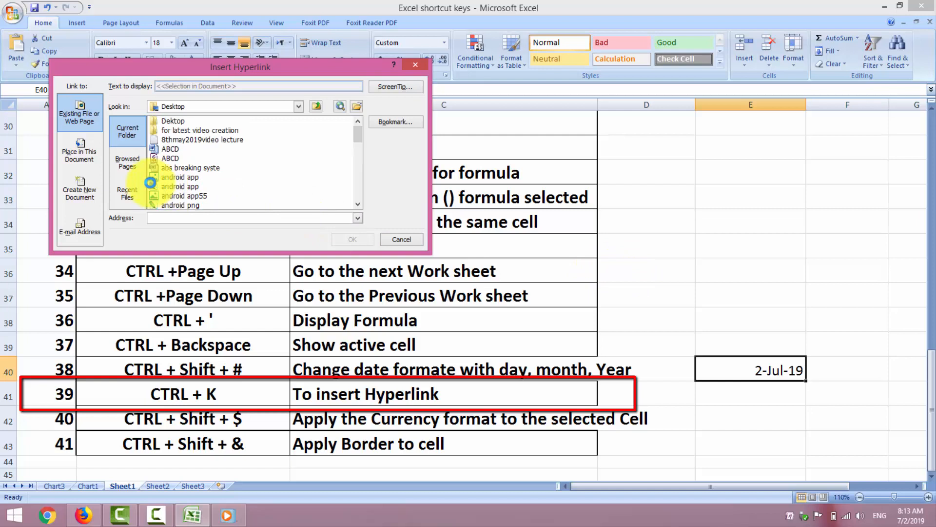
pyautogui.click(128, 189)
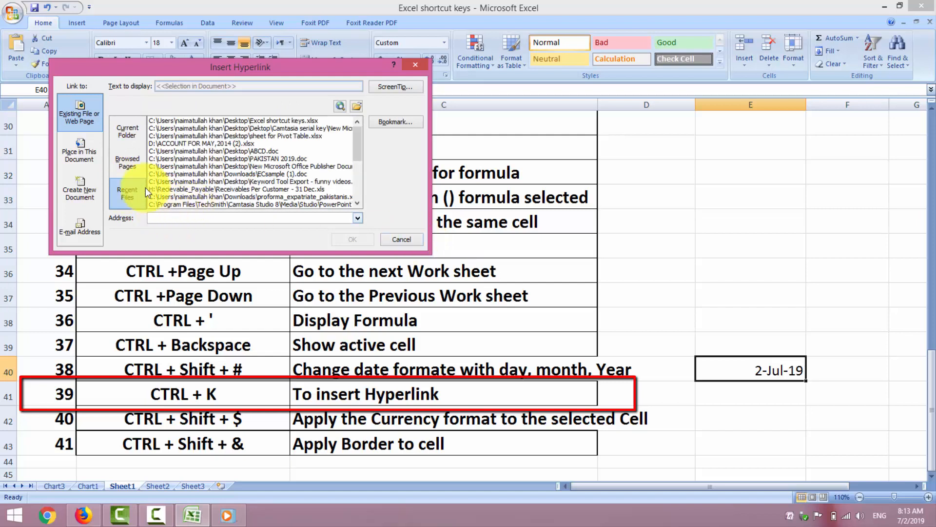
pyautogui.click(127, 131)
pyautogui.click(358, 204)
pyautogui.click(357, 204)
pyautogui.click(358, 204)
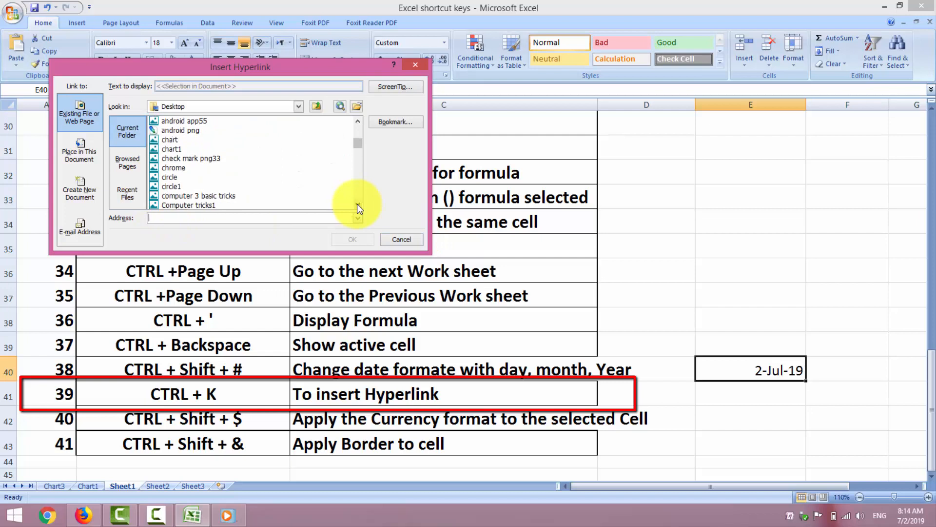
pyautogui.click(357, 204)
pyautogui.click(357, 204)
pyautogui.click(357, 204)
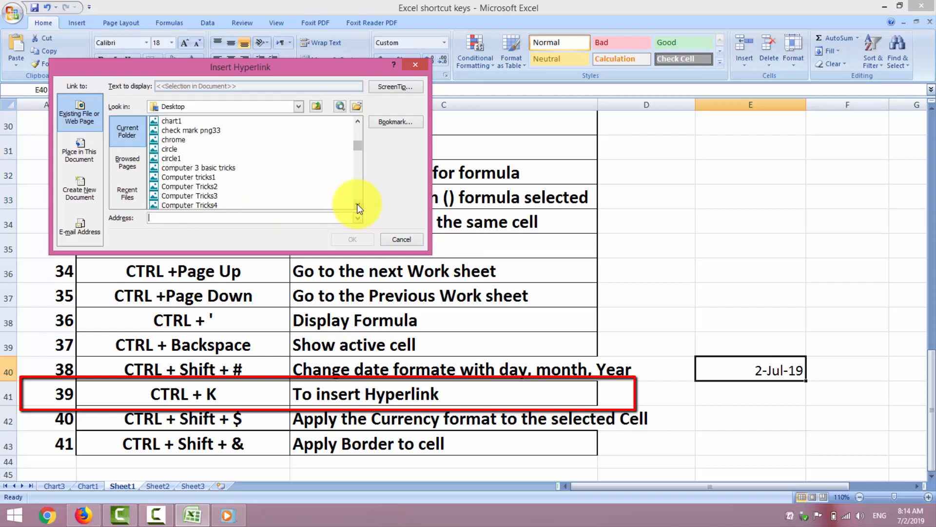
pyautogui.click(359, 122)
pyautogui.click(358, 122)
pyautogui.click(358, 122)
pyautogui.click(359, 122)
pyautogui.click(359, 122)
pyautogui.click(358, 122)
pyautogui.click(358, 122)
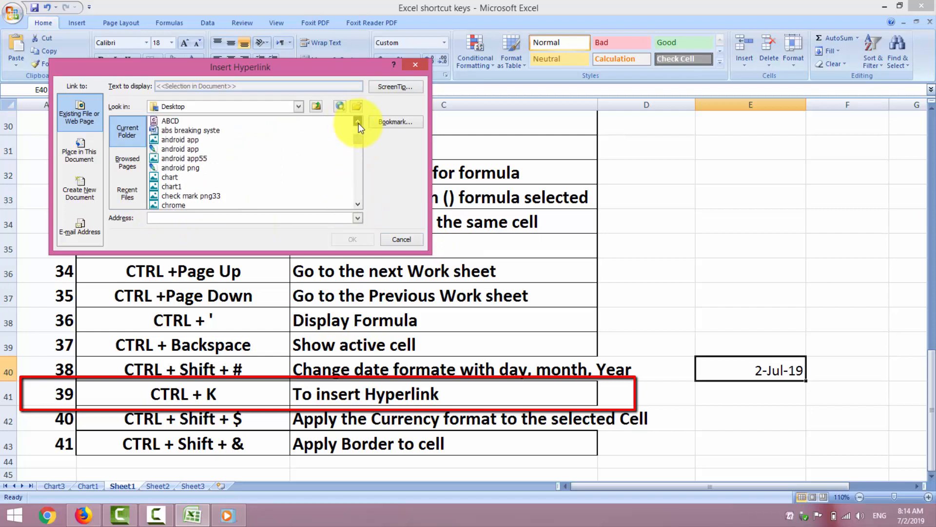
pyautogui.click(358, 121)
pyautogui.click(358, 122)
pyautogui.click(359, 122)
pyautogui.click(359, 122)
pyautogui.click(358, 122)
pyautogui.click(359, 122)
pyautogui.click(358, 122)
pyautogui.click(358, 122)
pyautogui.click(358, 122)
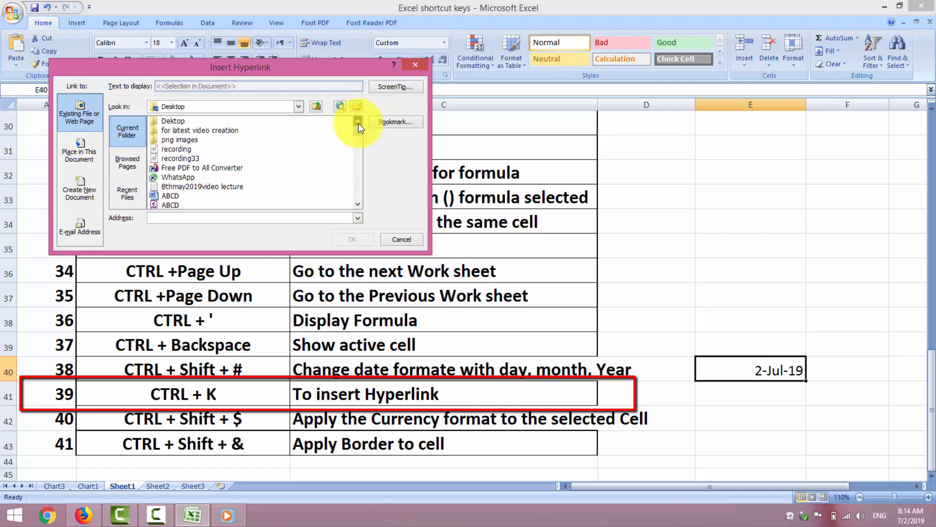
pyautogui.click(359, 194)
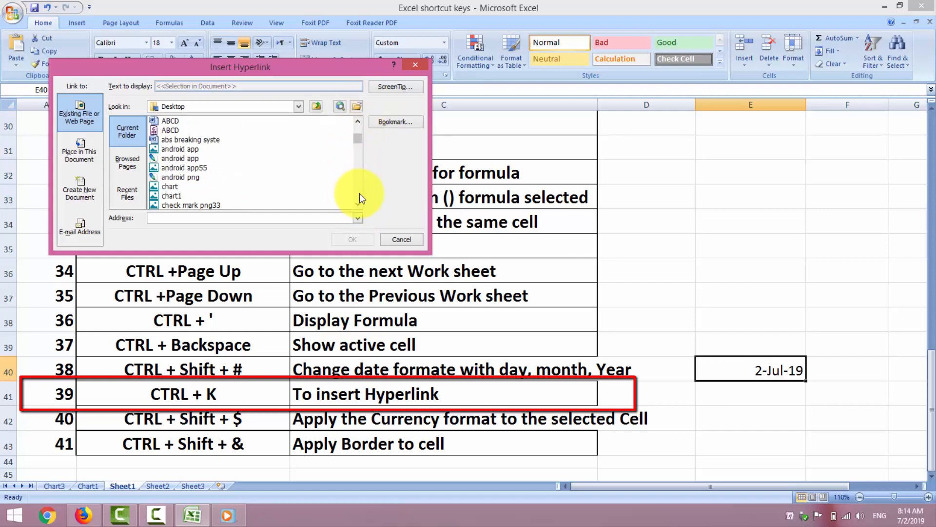
pyautogui.click(176, 195)
pyautogui.click(362, 240)
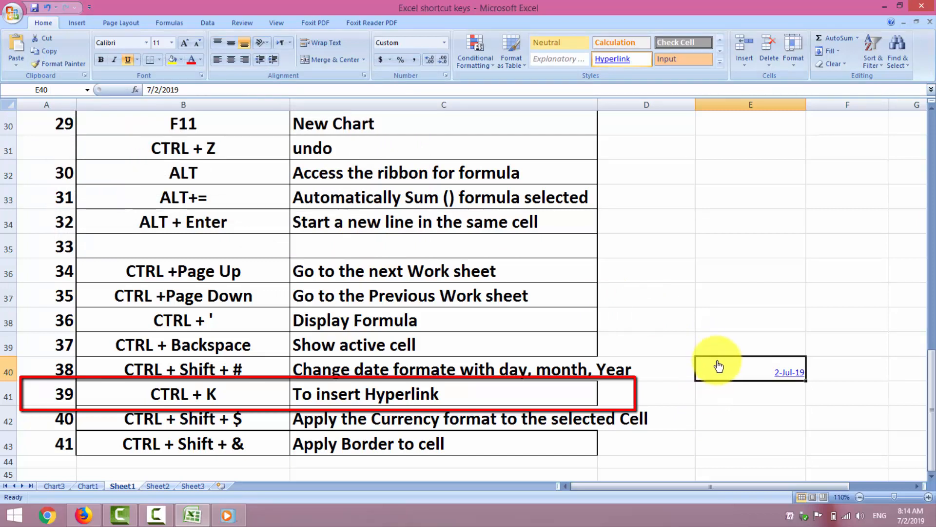
# Follow the hyperlink in cell E40 to test it, and return to the worksheet.
pyautogui.moveTo(744, 375)
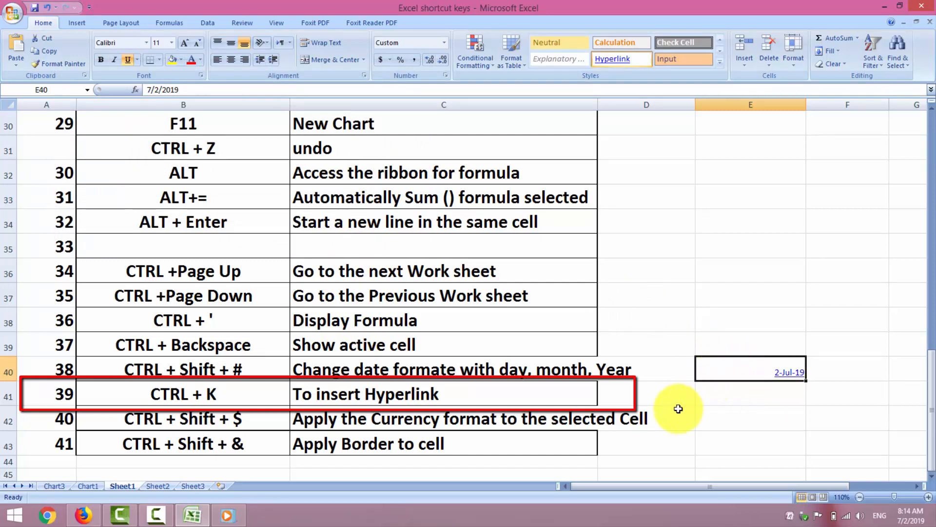
pyautogui.click(786, 378)
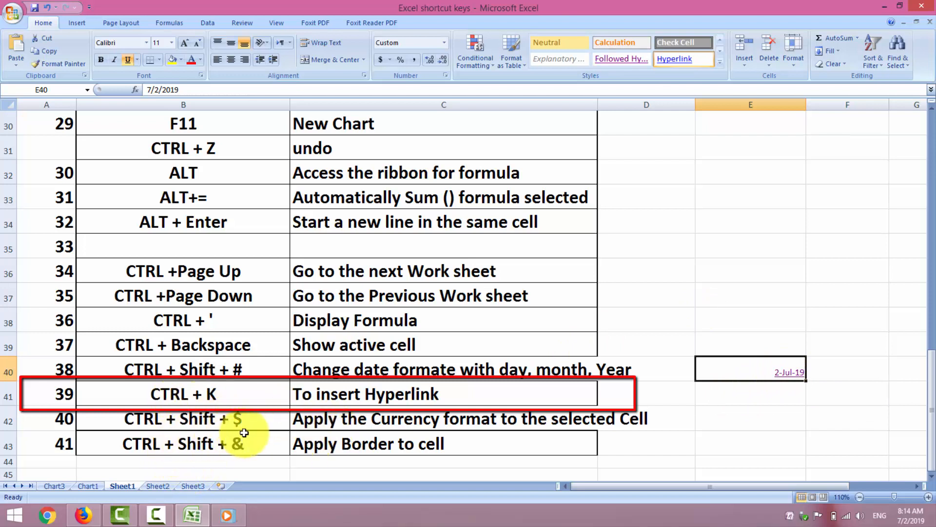
pyautogui.click(154, 517)
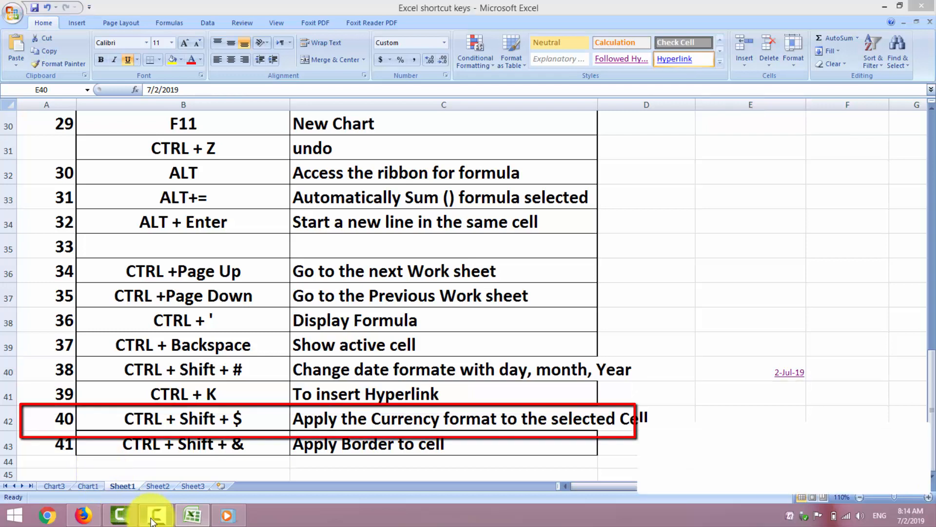
# Enter the number 56666 in cell E41.
pyautogui.click(747, 397)
pyautogui.write('56666')
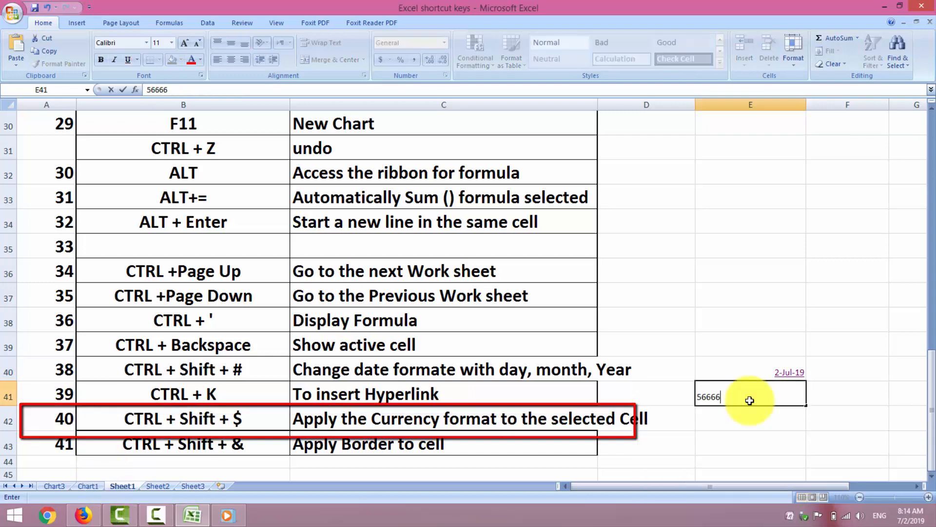
pyautogui.press('Tab')
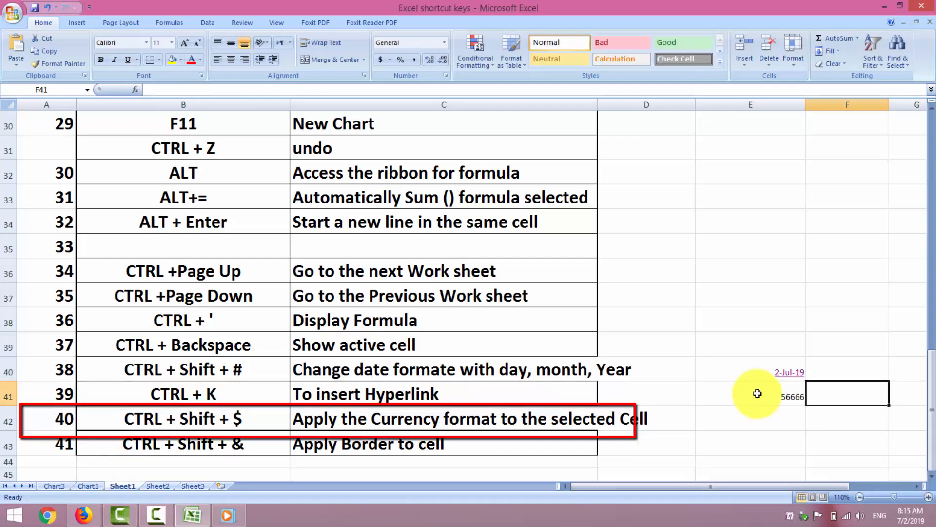
# Enlarge the number in cell E41 to font size 22 and apply the Currency format.
pyautogui.click(757, 393)
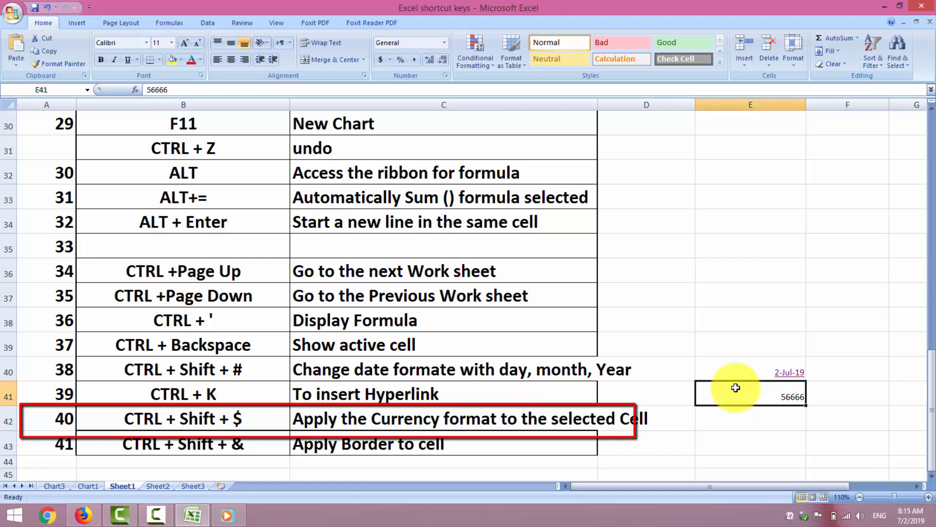
pyautogui.click(185, 45)
pyautogui.click(186, 45)
pyautogui.click(185, 45)
pyautogui.click(185, 45)
pyautogui.click(186, 45)
pyautogui.click(185, 45)
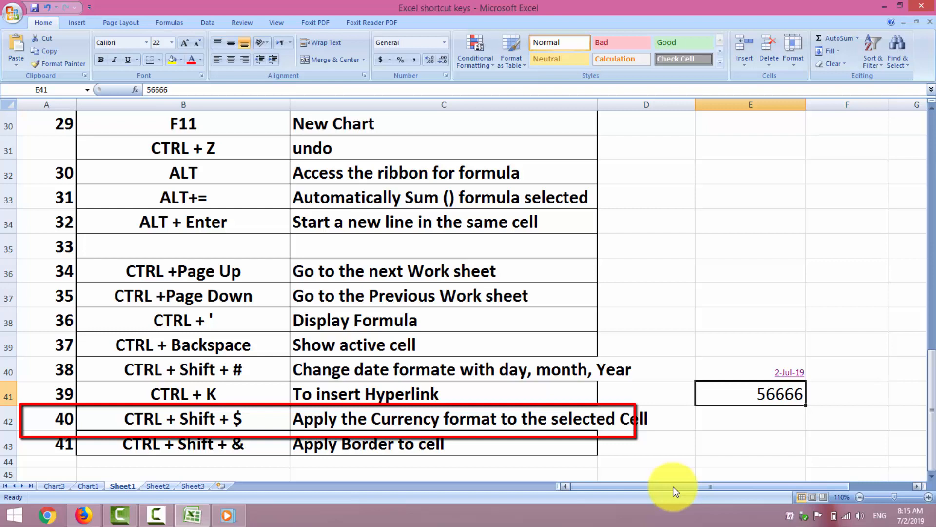
pyautogui.hotkey('ctrl', 'shift', '$')
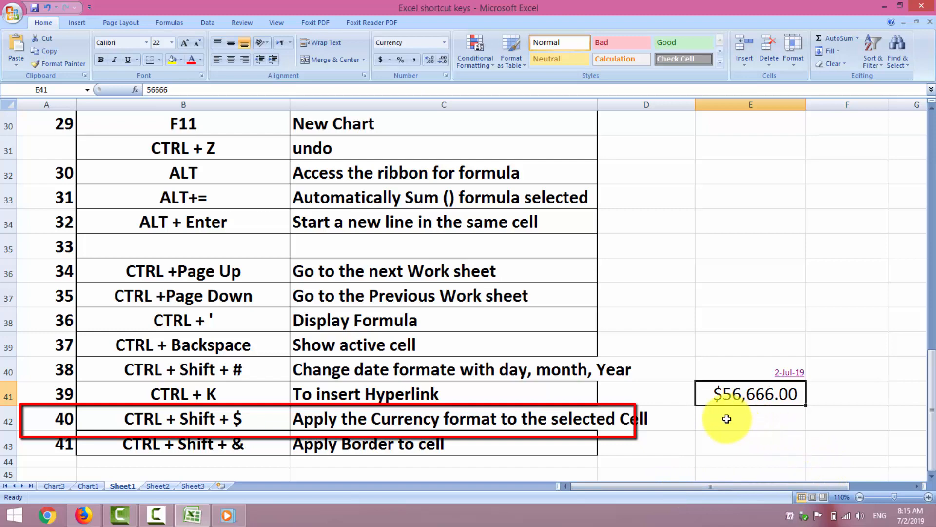
# Apply an outline border around the number range D21:E28.
pyautogui.scroll(7, 728, 419)
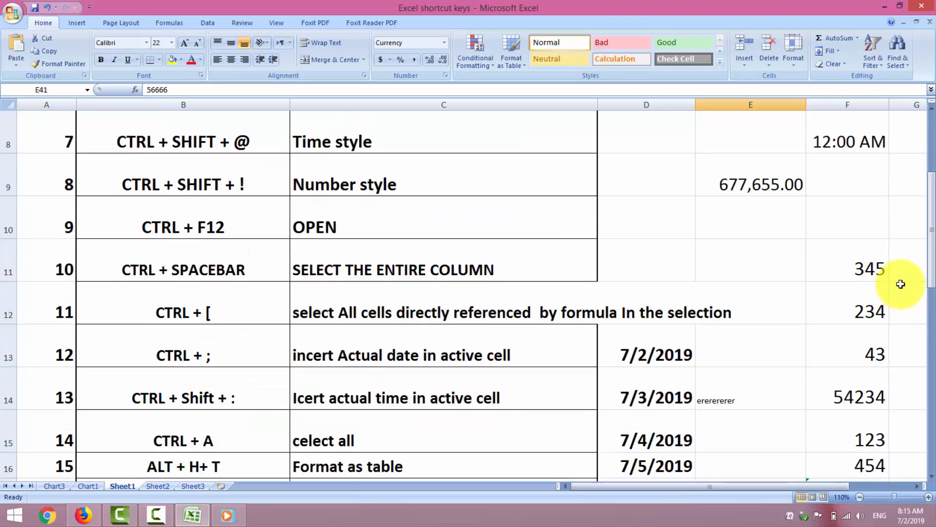
pyautogui.moveTo(933, 230); pyautogui.dragTo(934, 259)
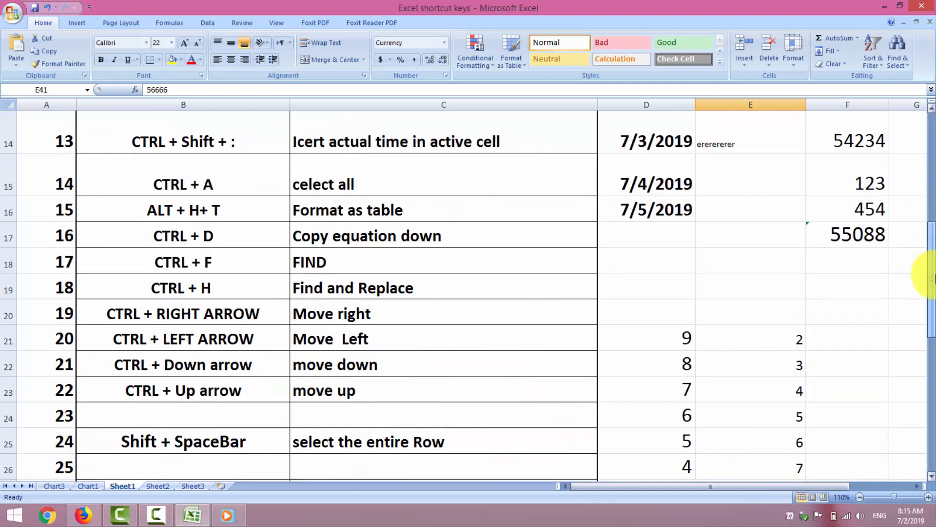
pyautogui.moveTo(660, 337); pyautogui.dragTo(805, 322)
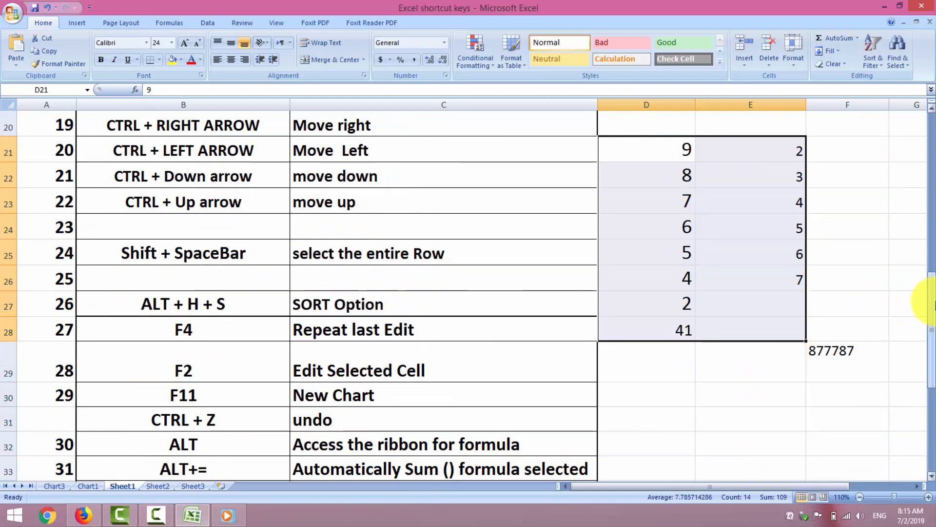
pyautogui.moveTo(933, 302); pyautogui.dragTo(922, 325)
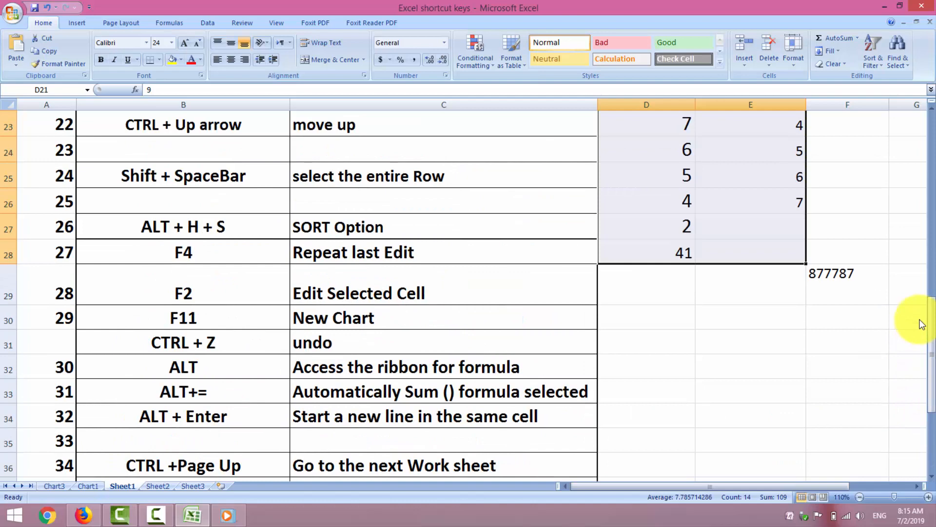
pyautogui.scroll(3, 922, 324)
pyautogui.click(882, 328)
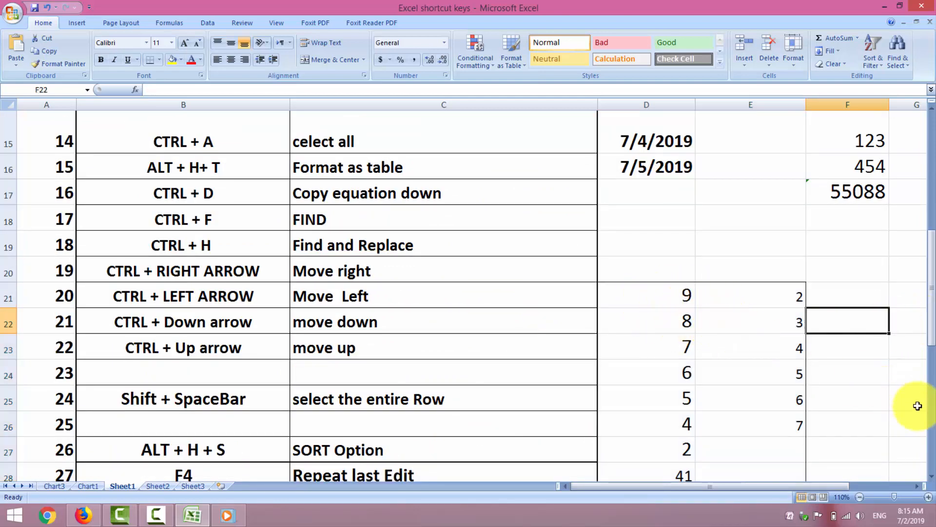
pyautogui.scroll(-4, 915, 403)
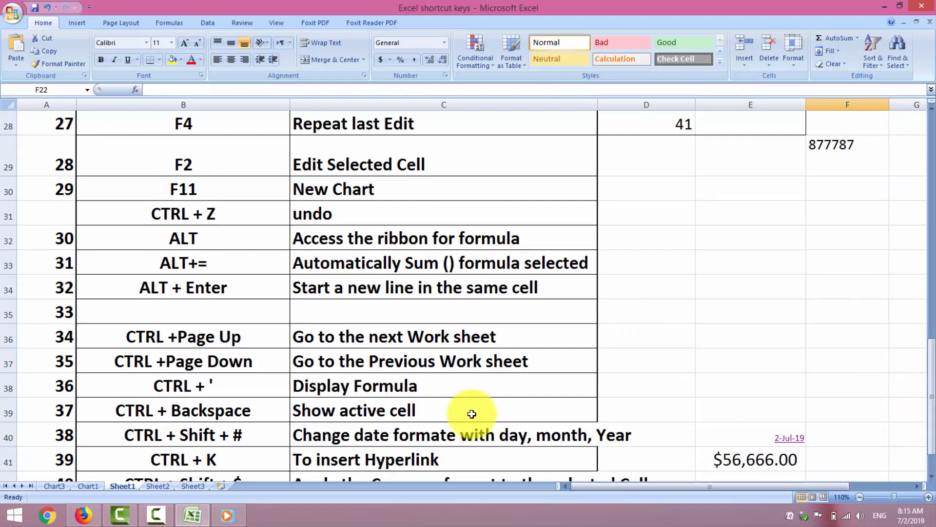